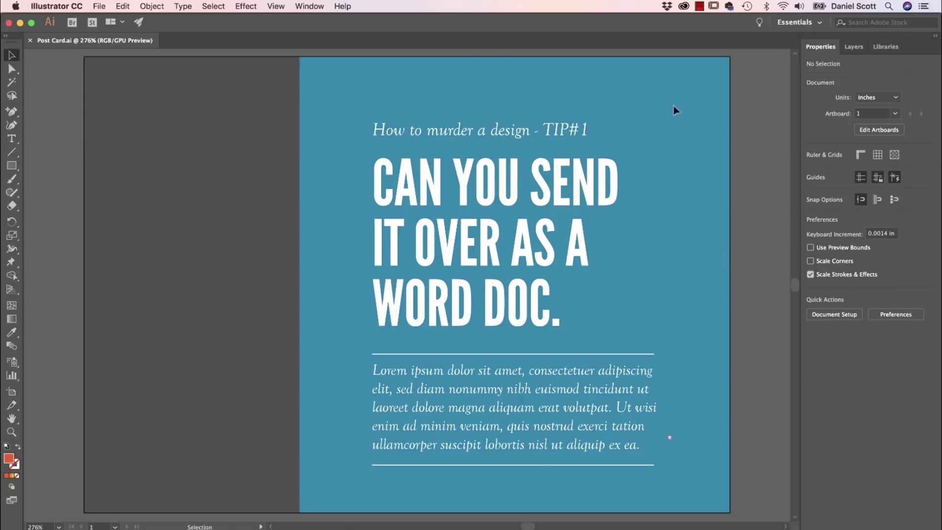
Unlock the BACKGROUND layer and select the large background rectangle
left_click(854, 46)
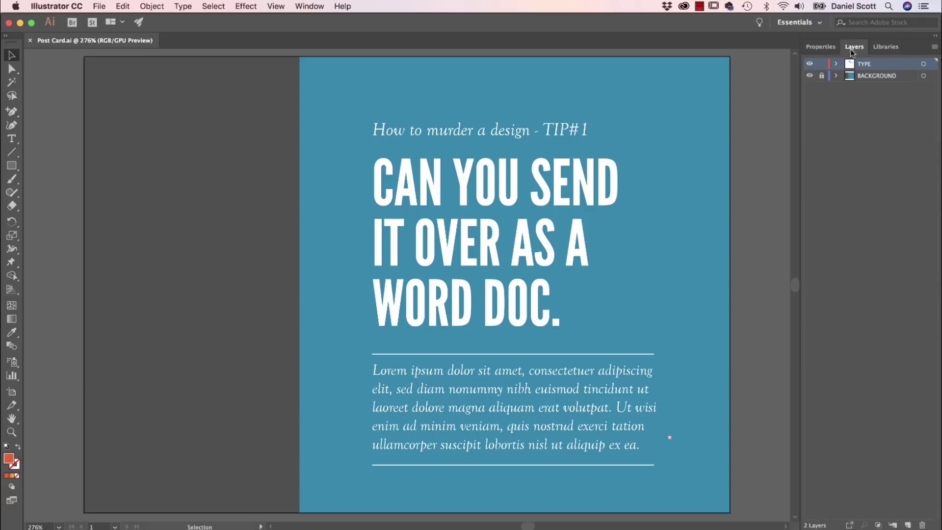
left_click(820, 76)
left_click(725, 143)
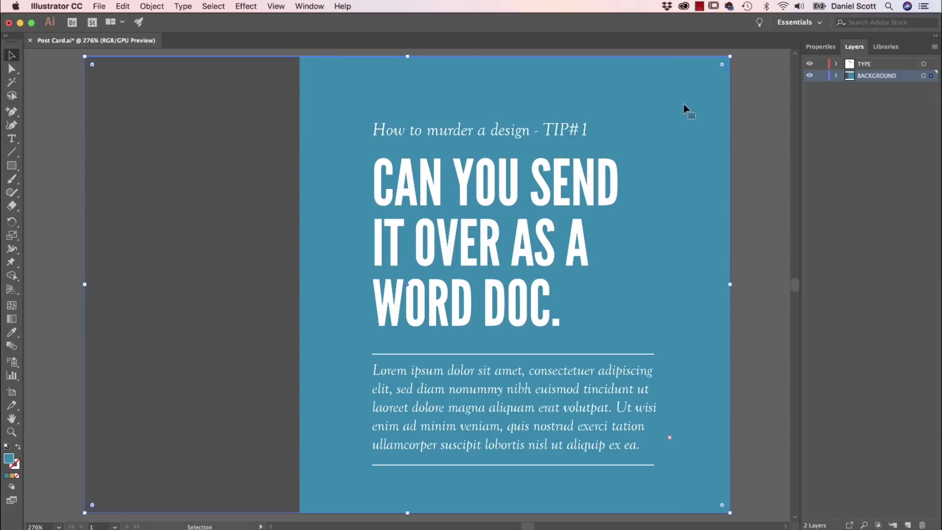
left_click(820, 46)
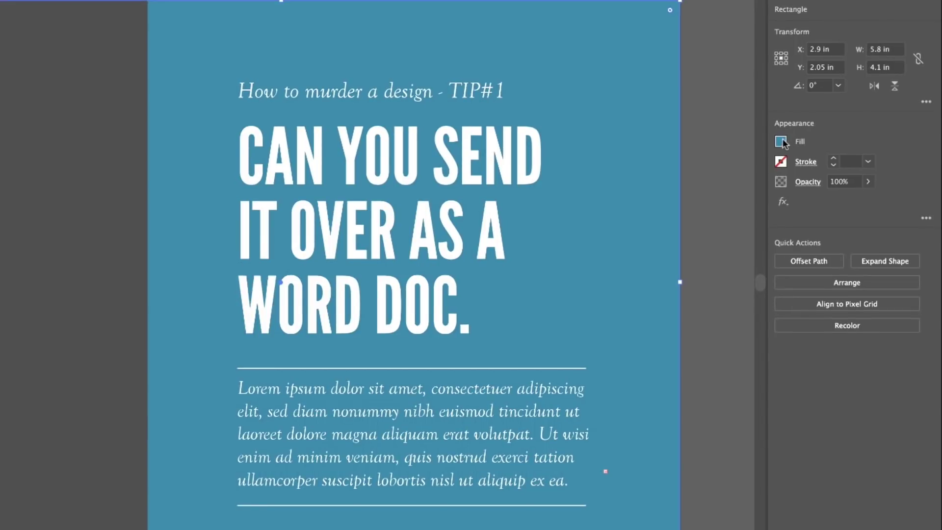
Fill the rectangle with the White, Black gradient after trying gold and aqua presets
left_click(813, 171)
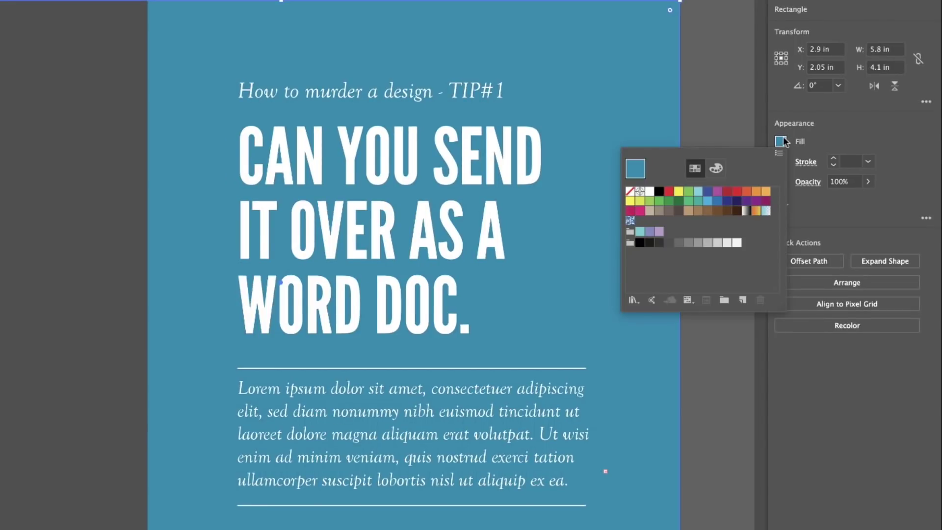
left_click(746, 213)
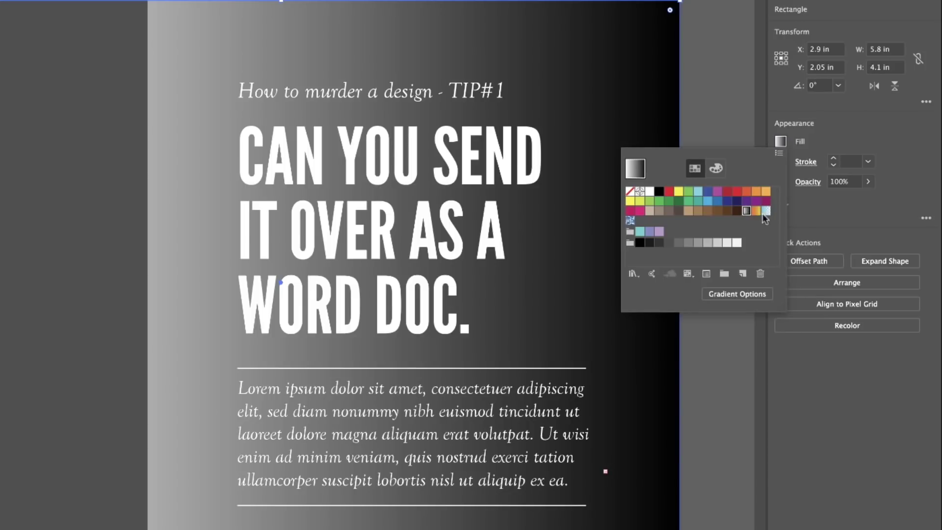
left_click(758, 213)
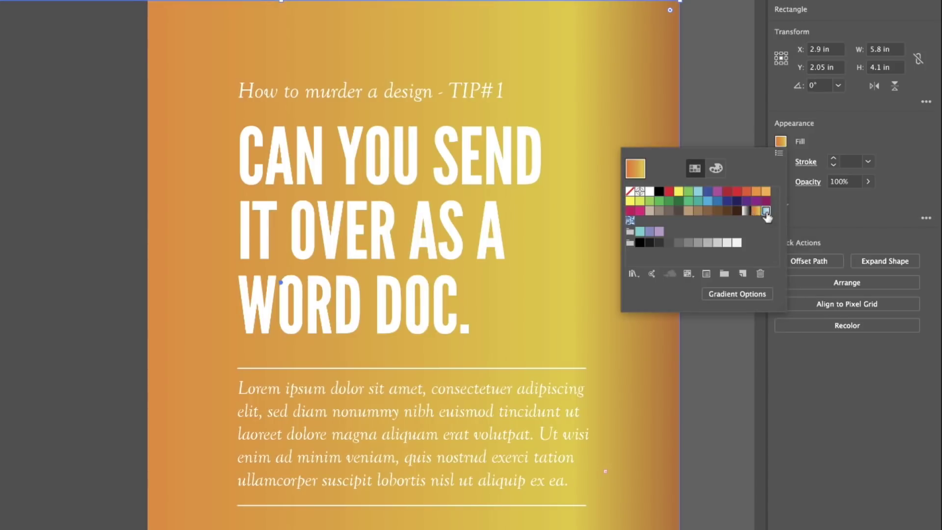
left_click(767, 213)
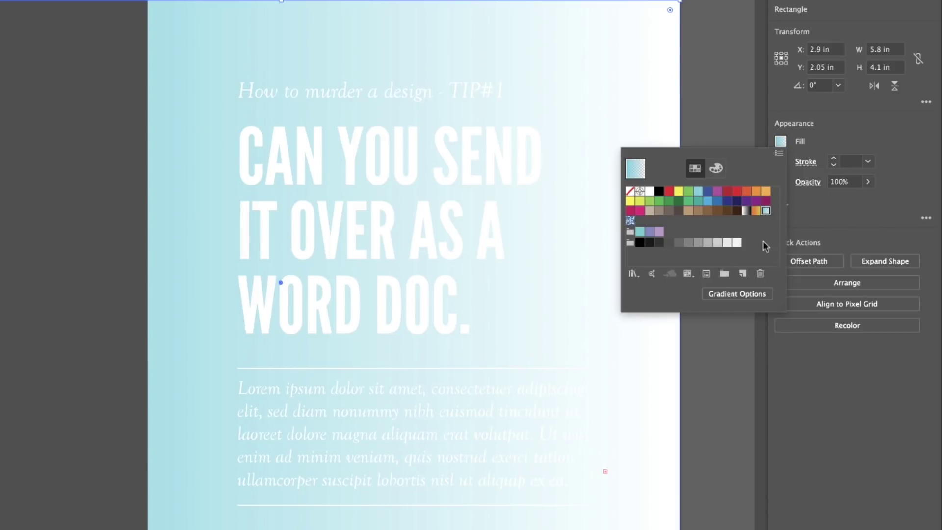
left_click(759, 213)
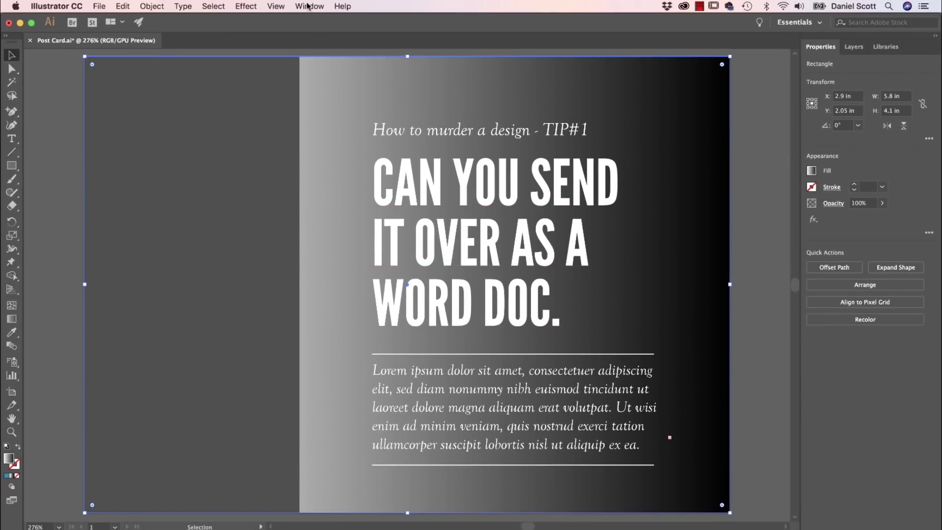
left_click(309, 7)
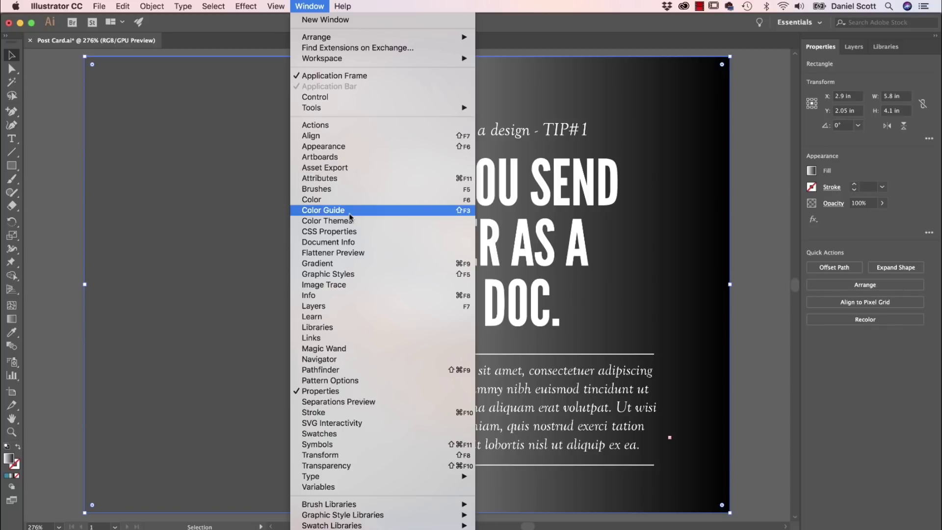
Open the Gradient panel and set the left gradient stop to blue
left_click(328, 263)
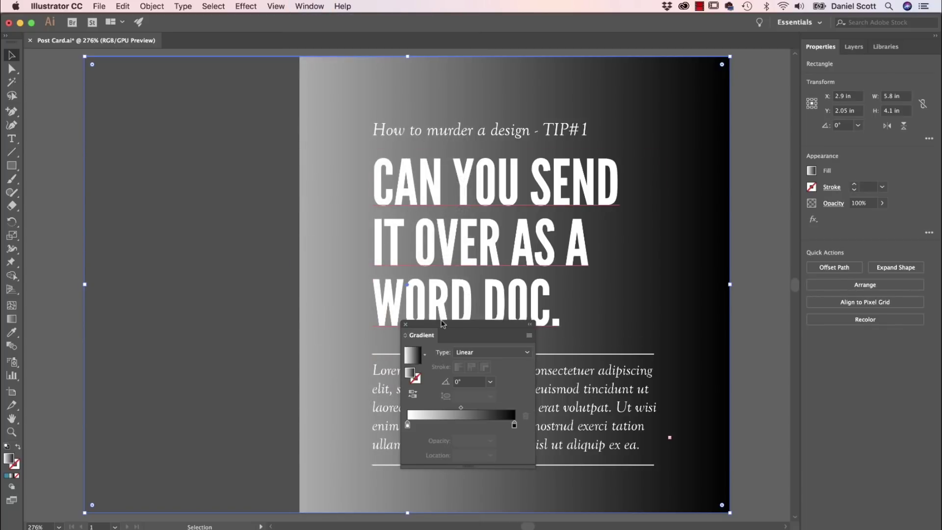
left_click_drag(448, 326, 155, 122)
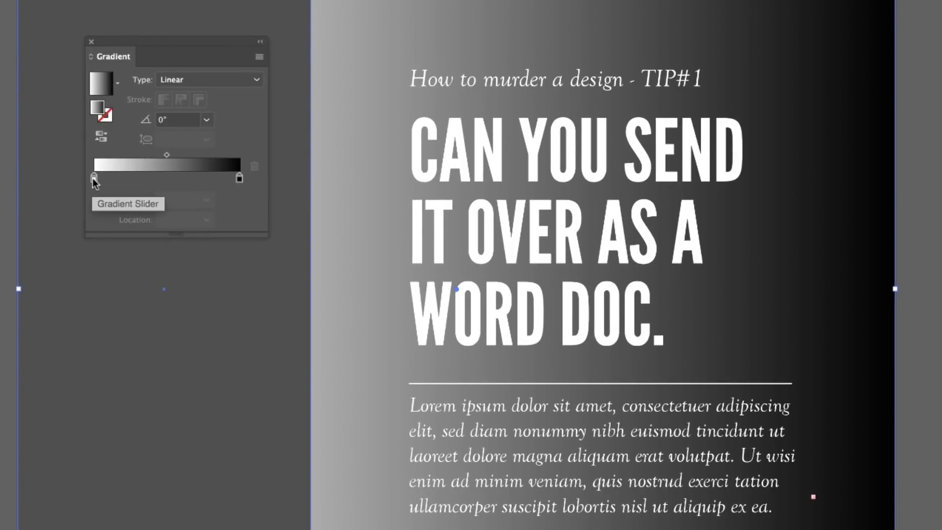
double_click(94, 179)
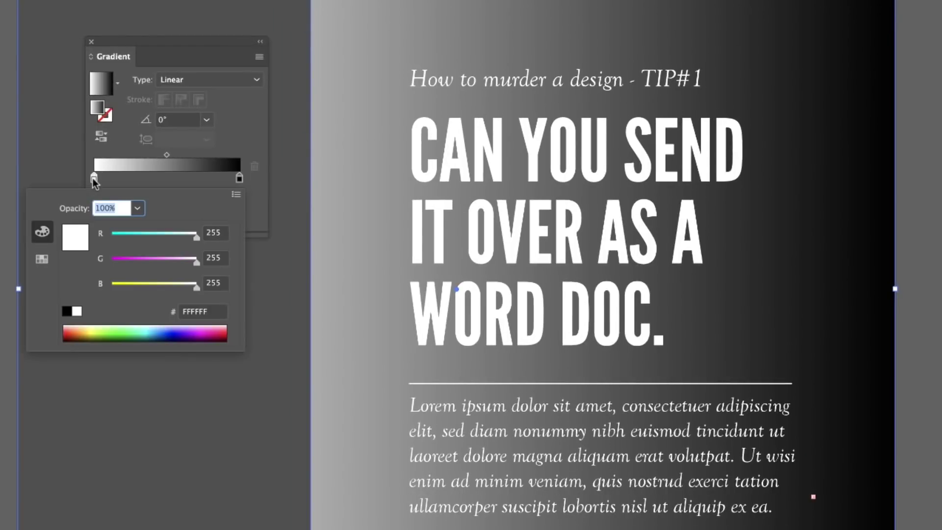
left_click_drag(136, 333, 180, 333)
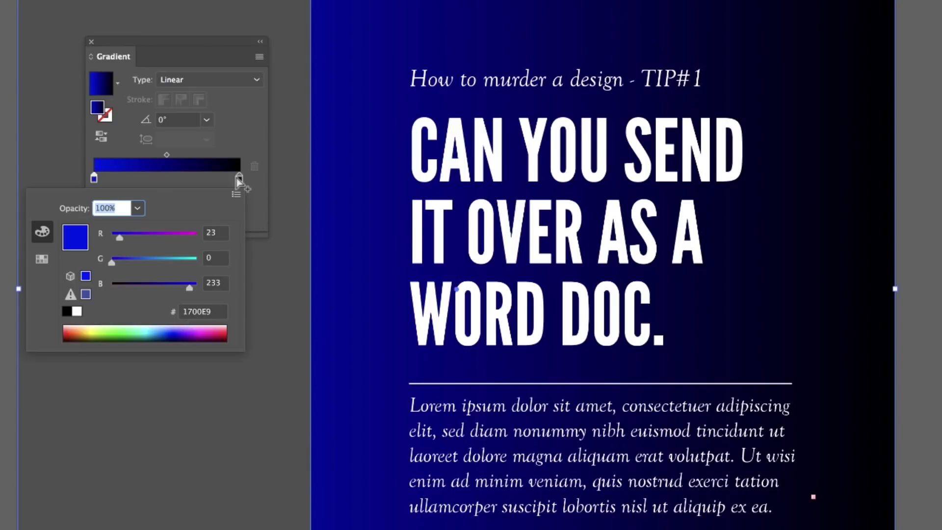
double_click(238, 180)
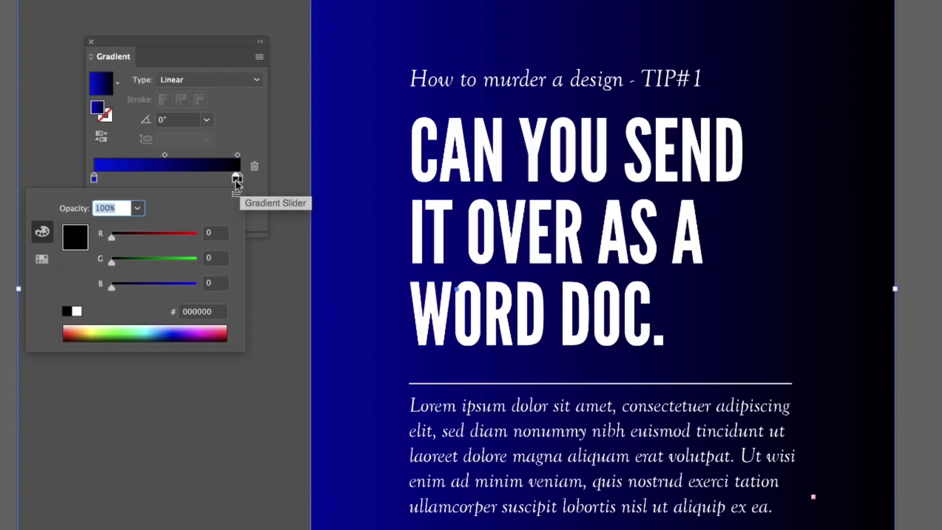
left_click(237, 179)
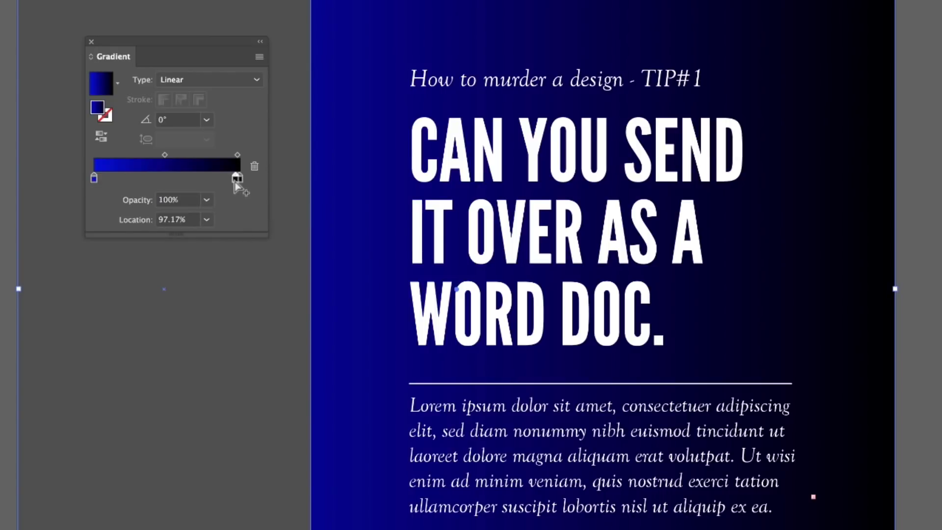
Add a purple middle stop and set the right gradient stop to magenta
left_click_drag(237, 180, 240, 180)
left_click(167, 180)
double_click(166, 180)
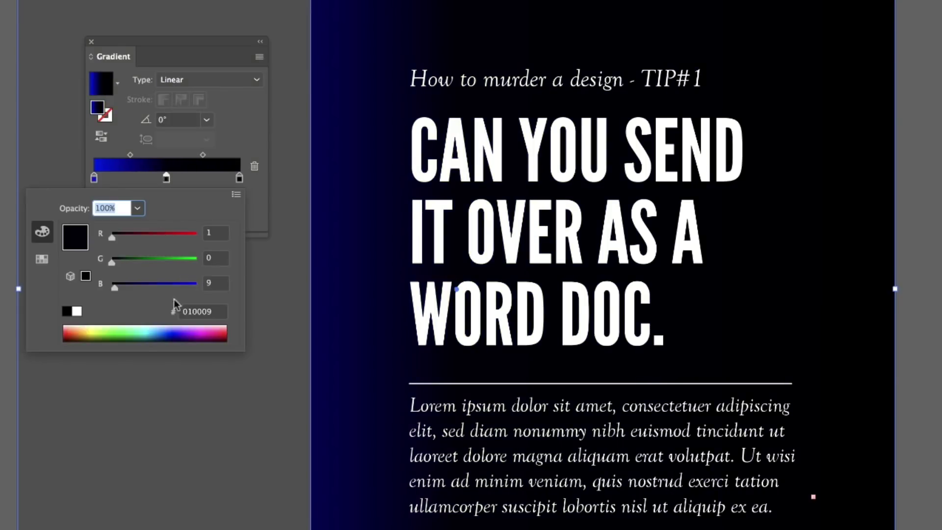
left_click(184, 332)
left_click(258, 152)
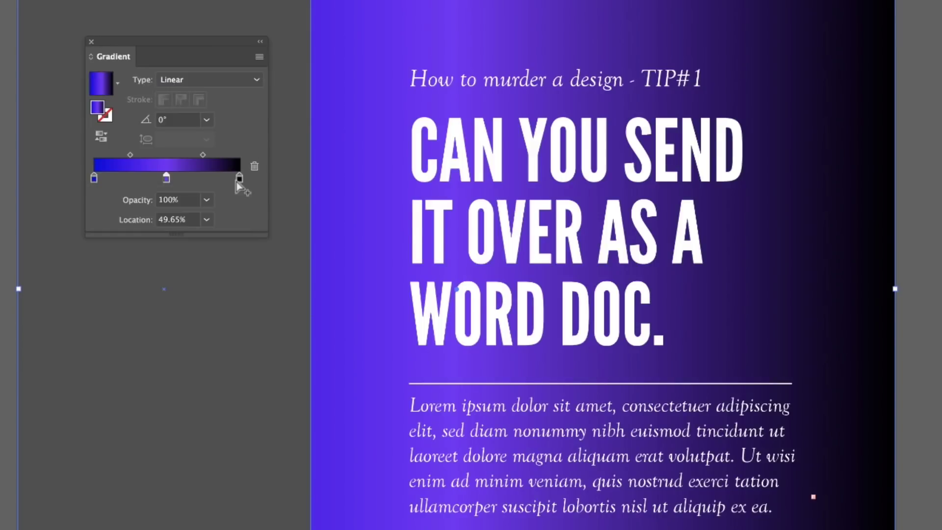
double_click(239, 180)
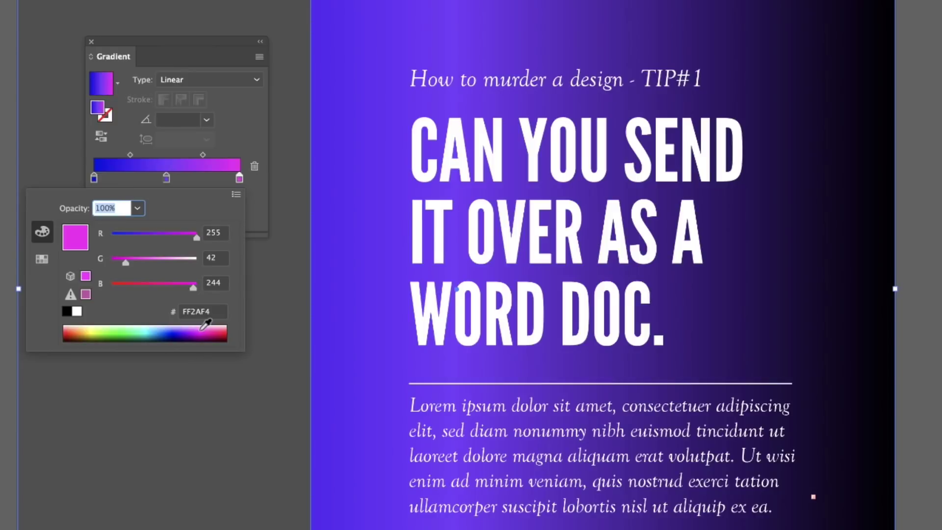
left_click(204, 333)
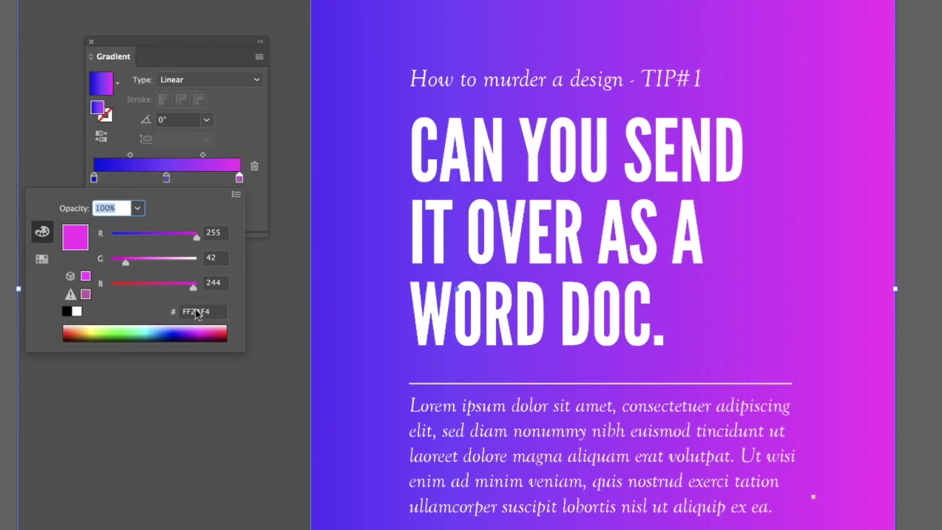
left_click(235, 129)
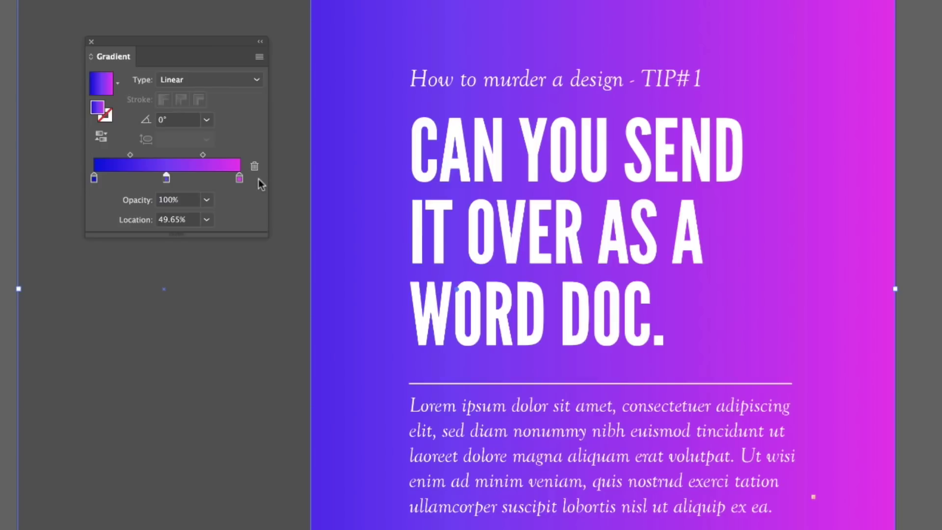
Delete the middle stop, leaving a two-colour blue-to-magenta gradient
left_click_drag(165, 179, 254, 166)
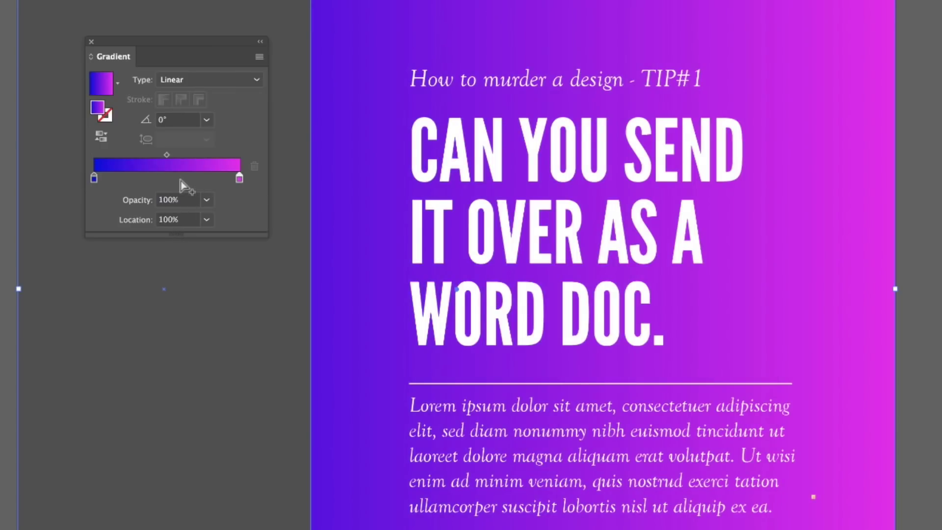
left_click(164, 180)
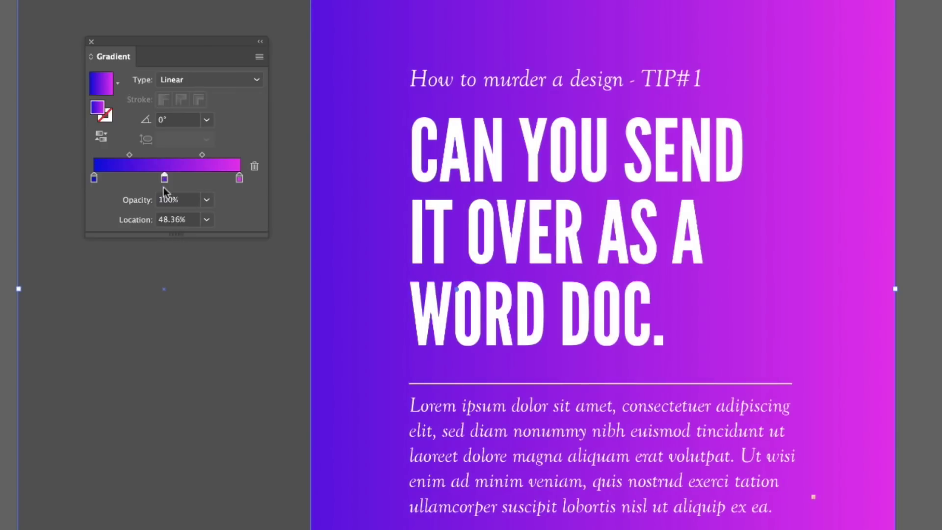
left_click(254, 167)
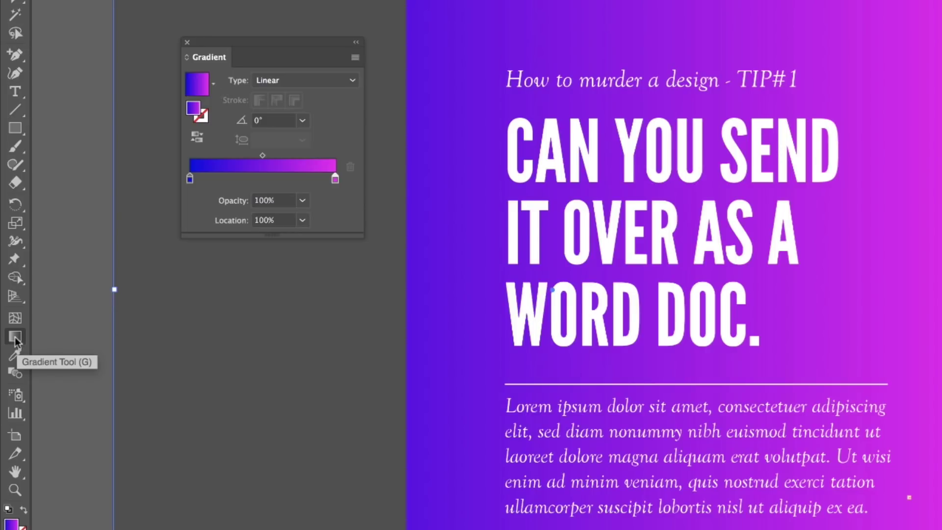
Redraw the background gradient diagonally with the Gradient tool
left_click(15, 340)
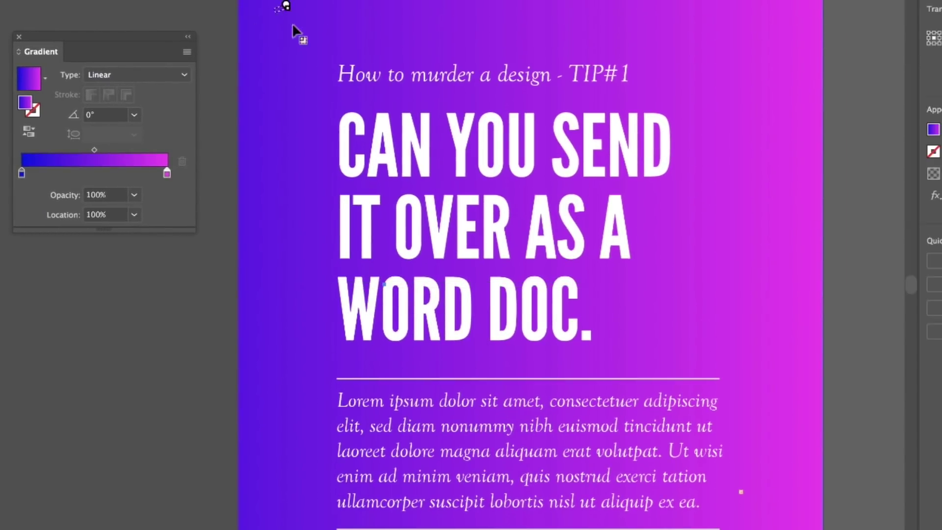
left_click_drag(294, 29, 737, 479)
left_click_drag(725, 13, 256, 446)
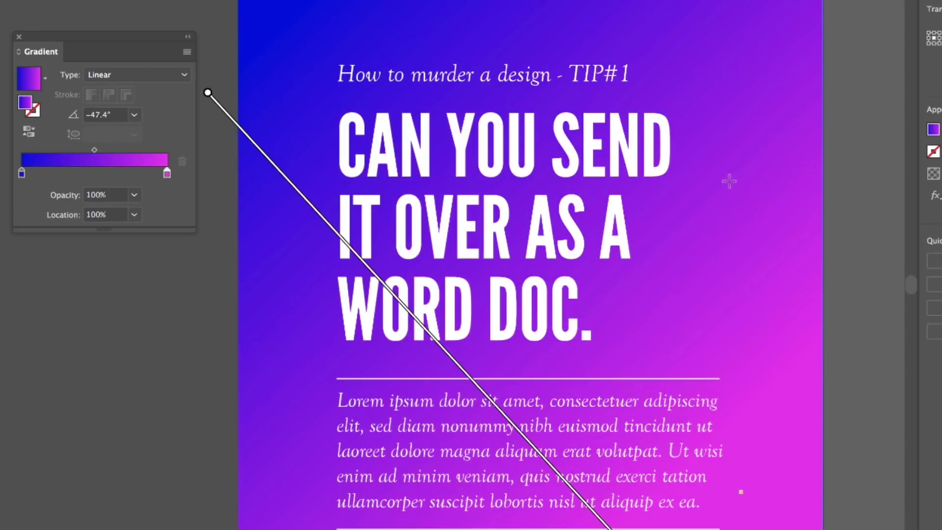
left_click_drag(725, 157, 377, 287)
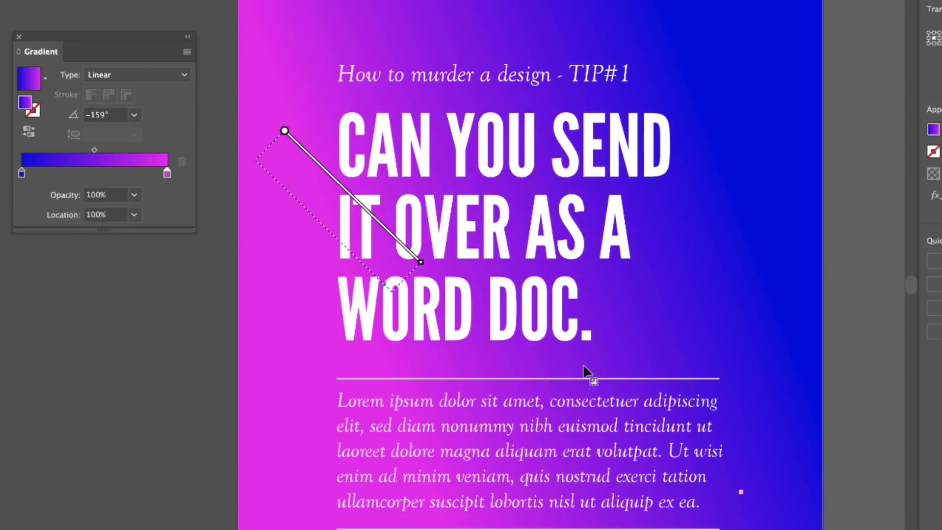
left_click_drag(245, 185, 685, 499)
left_click_drag(678, 7, 273, 388)
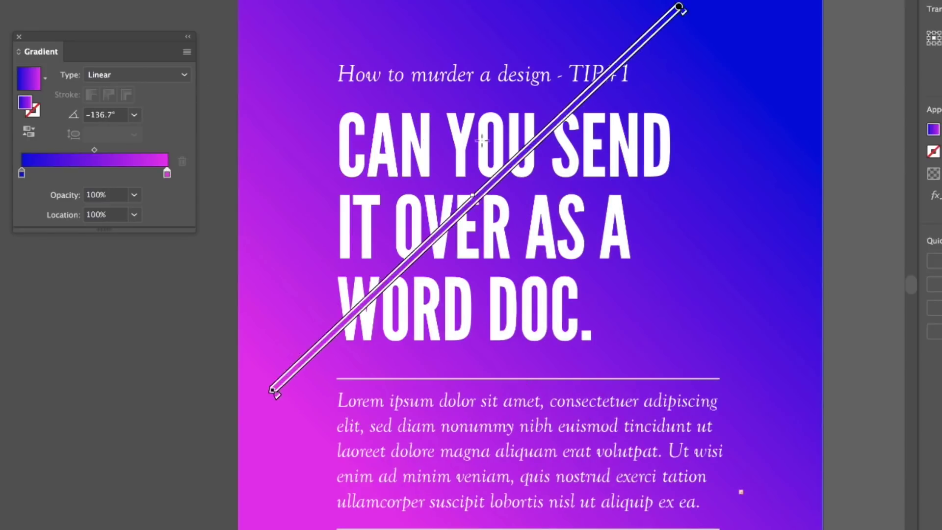
Try a radial gradient sized around the headline, then set Type back to Linear
left_click(150, 76)
left_click(118, 107)
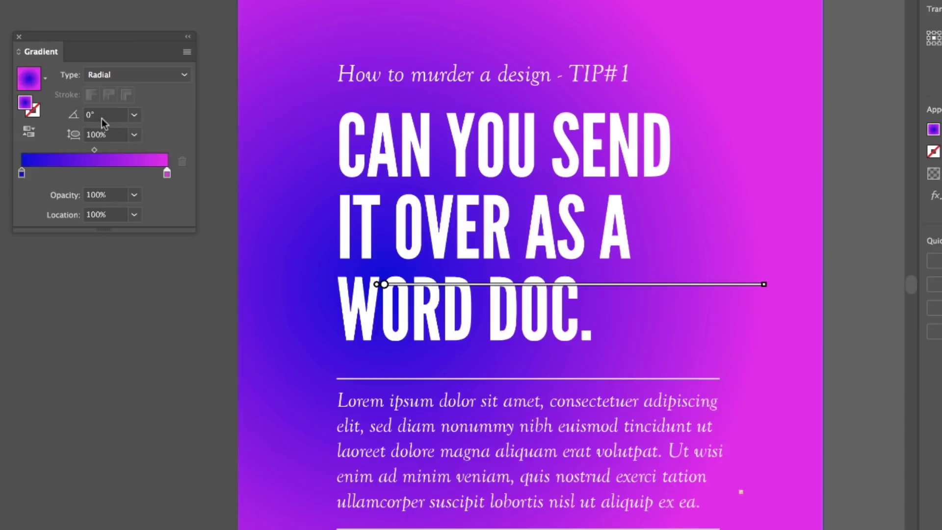
left_click_drag(459, 182, 728, 201)
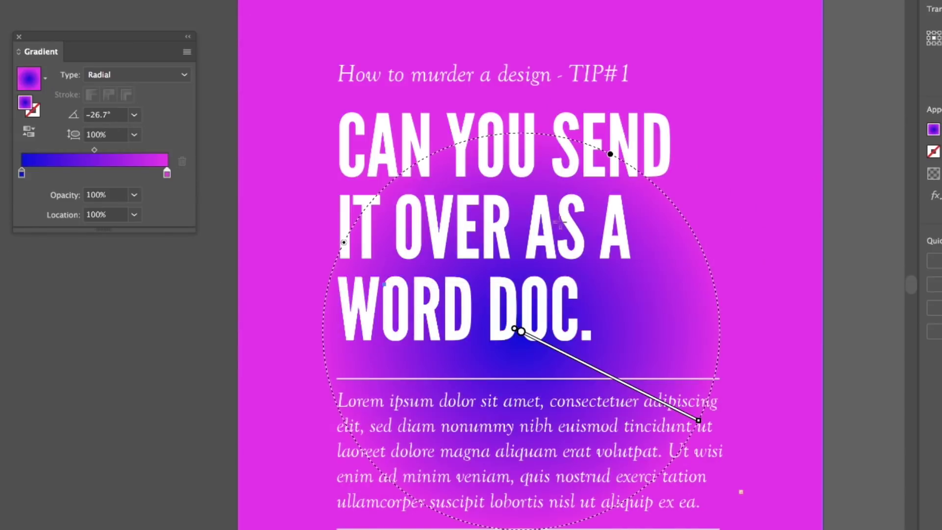
mouse_move(463, 155)
left_mouse_down()
mouse_move(813, 440)
mouse_move(841, 474)
left_mouse_up()
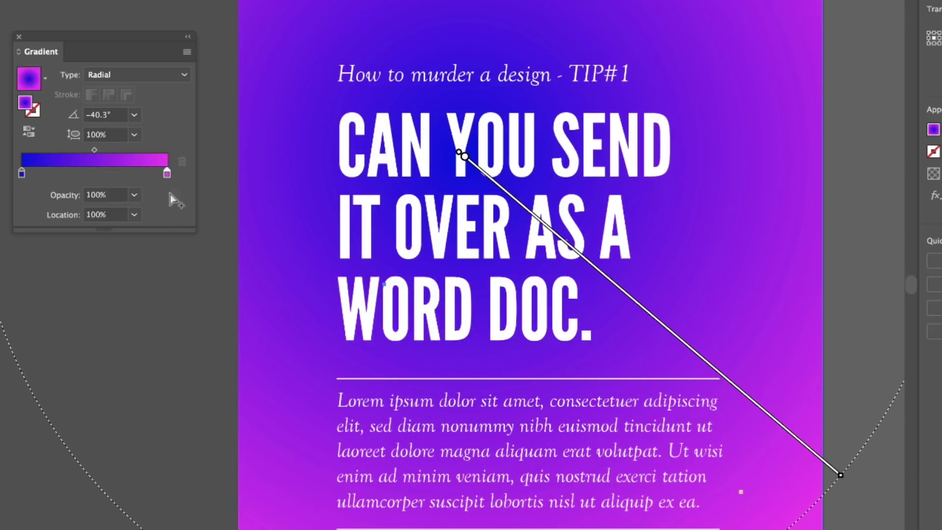
left_click(135, 75)
left_click(115, 92)
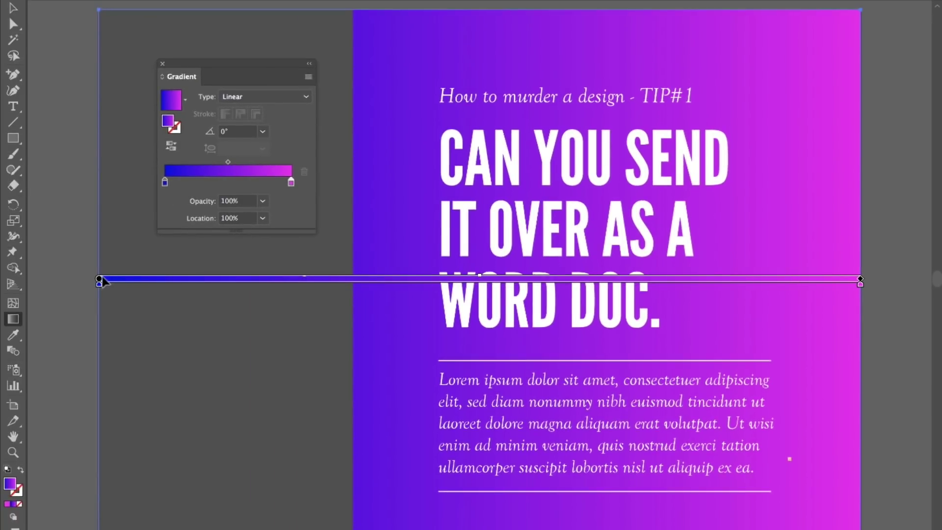
Change the left gradient stop from blue to pink and reselect the background rectangle
double_click(101, 289)
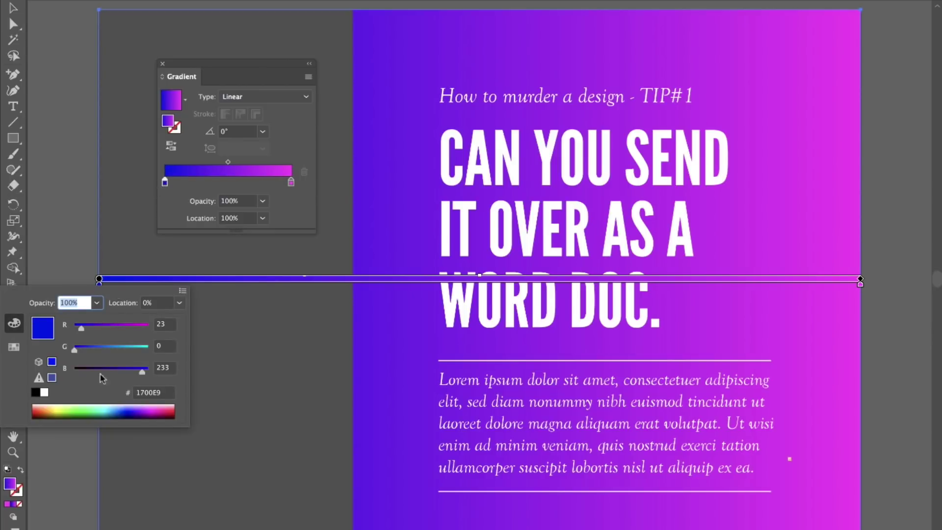
left_click(152, 411)
left_click_drag(158, 407, 144, 408)
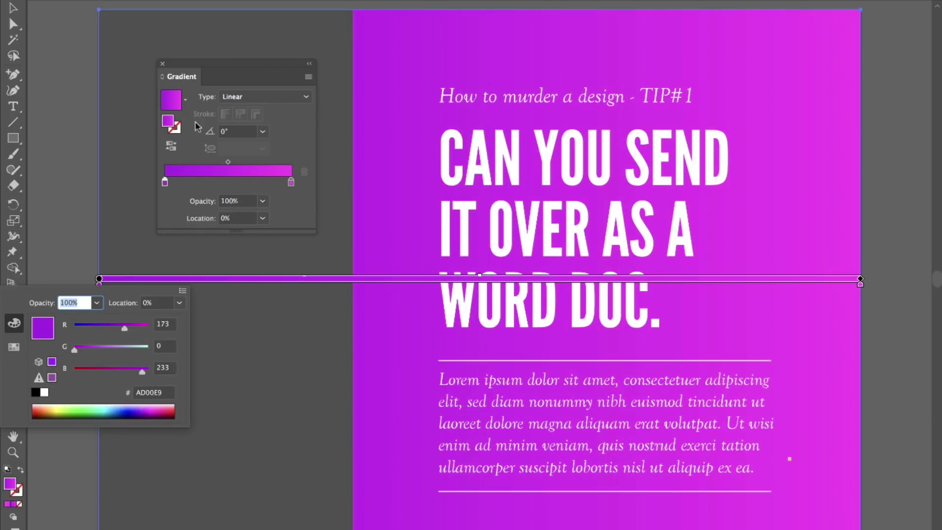
left_click(170, 406)
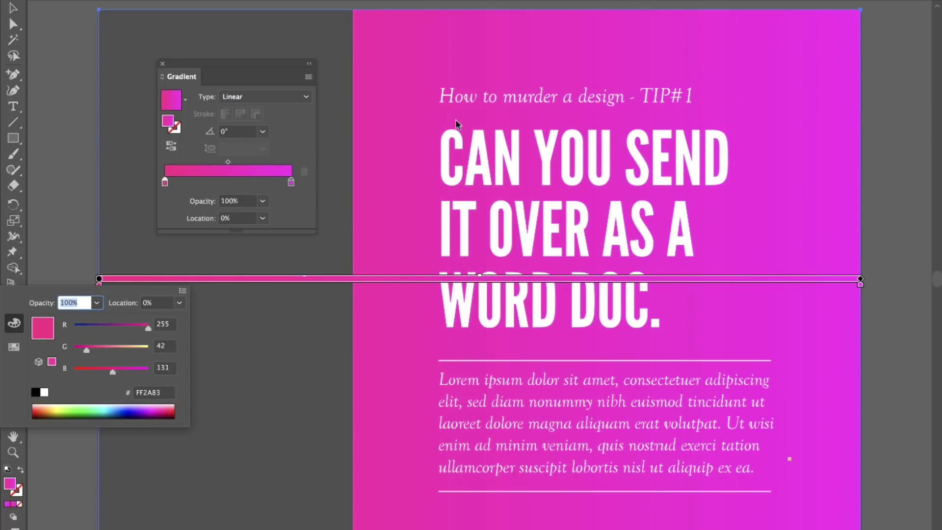
left_click(46, 62)
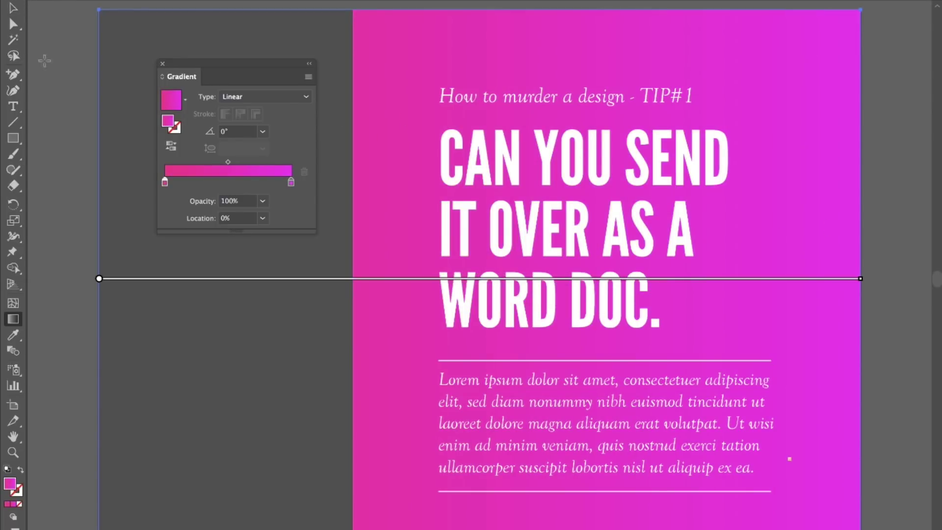
key("v")
left_click(64, 58)
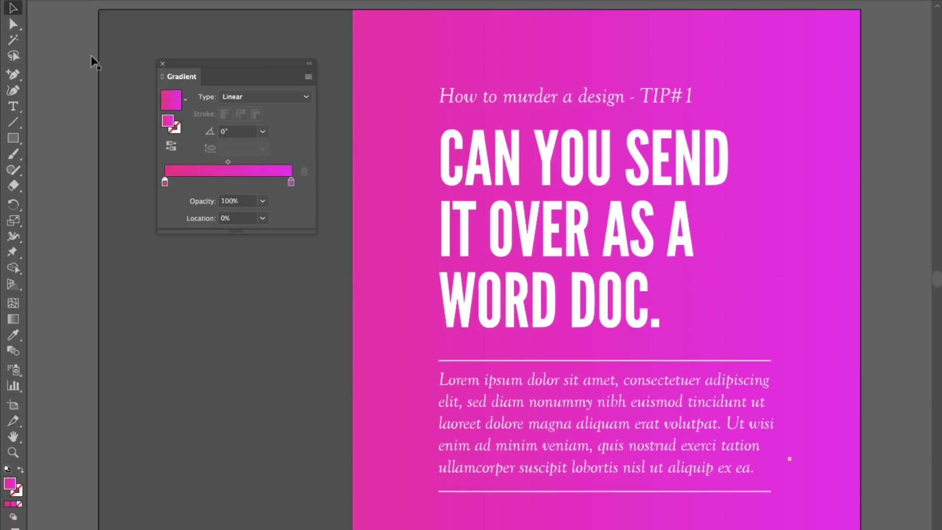
left_click(697, 45)
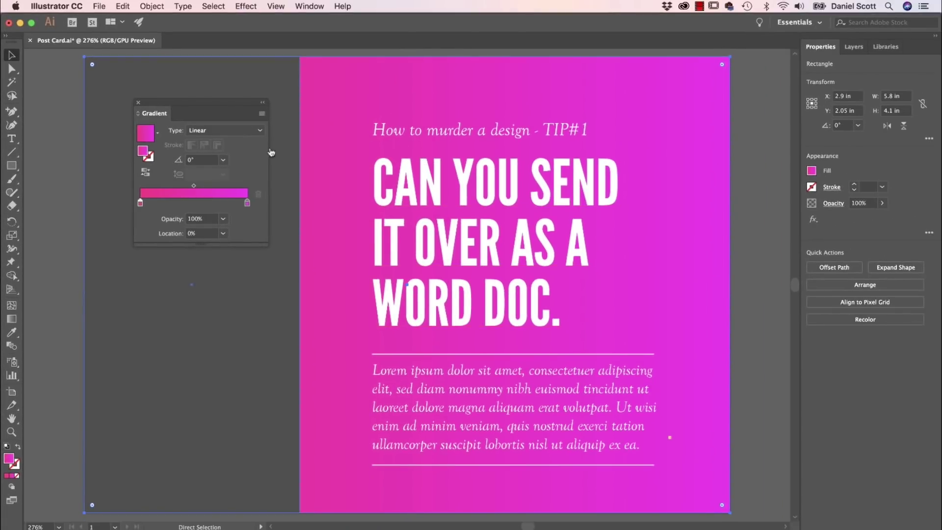
Copy the blue hex code #0BAEEA from Grabient's blue-to-green preset
key("super+Tab")
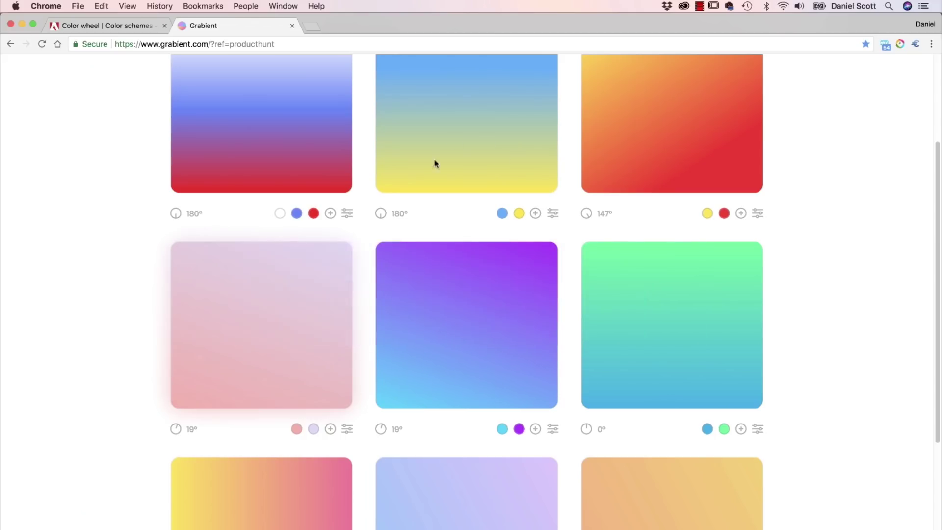
scroll(147, 180, "up", 5)
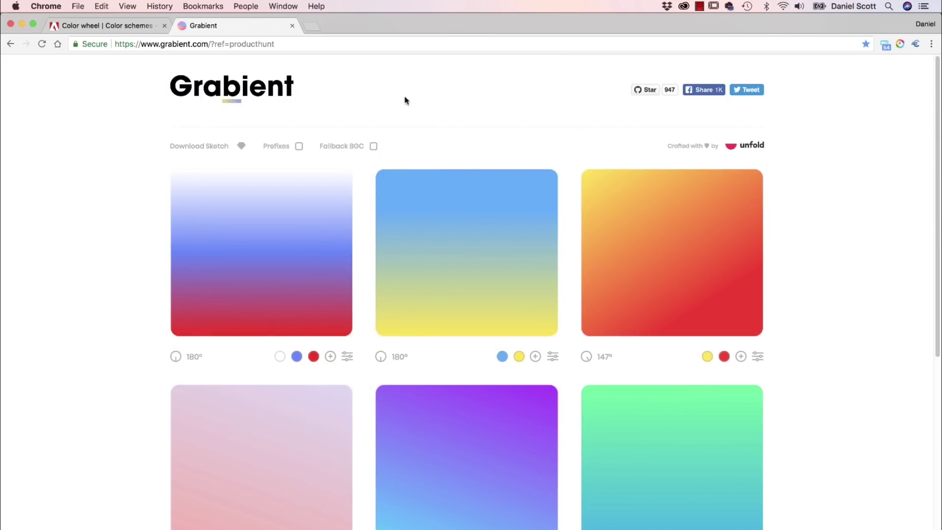
scroll(795, 236, "down", 3)
scroll(854, 258, "down", 3)
scroll(850, 262, "down", 4)
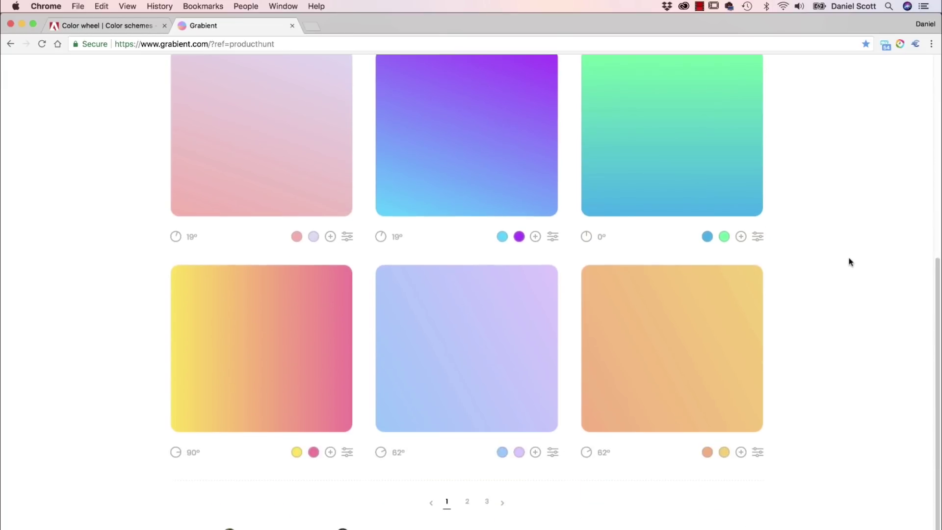
left_click(469, 503)
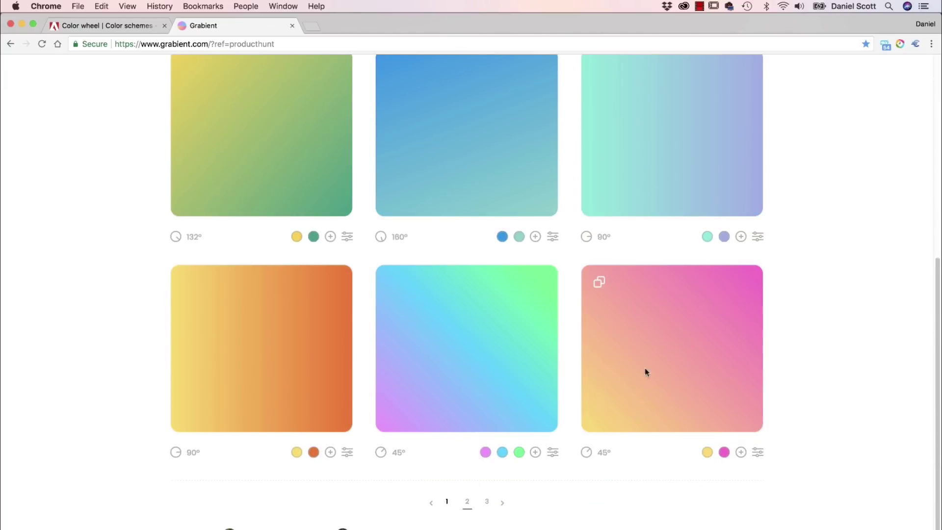
left_click(446, 501)
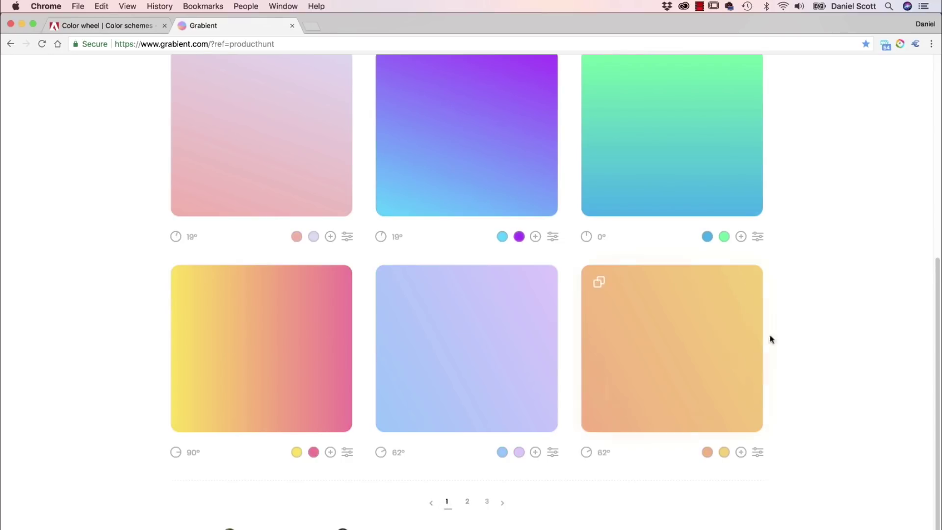
scroll(802, 317, "up", 10)
scroll(802, 317, "down", 4)
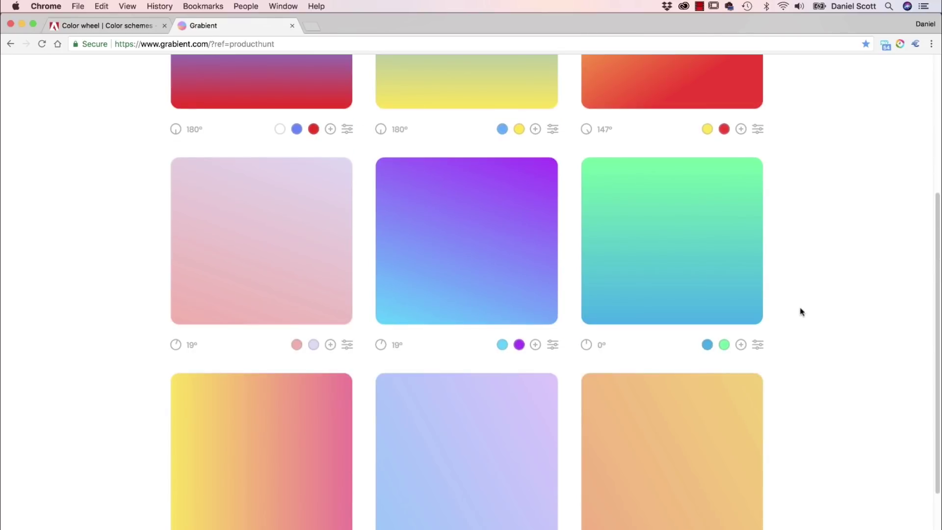
left_click(707, 345)
double_click(636, 306)
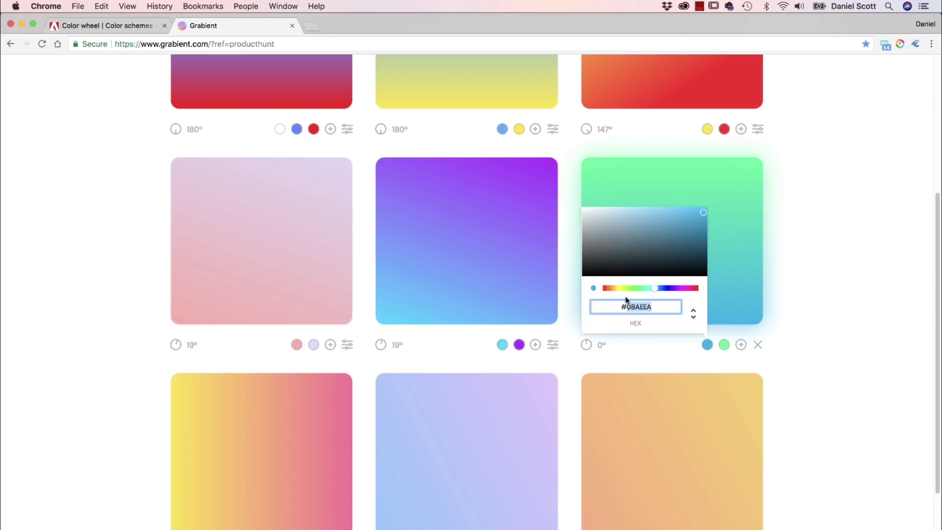
key("super+c")
Paste blue #0BAEEA into the left gradient stop, replacing FF2A83
key("super+Tab")
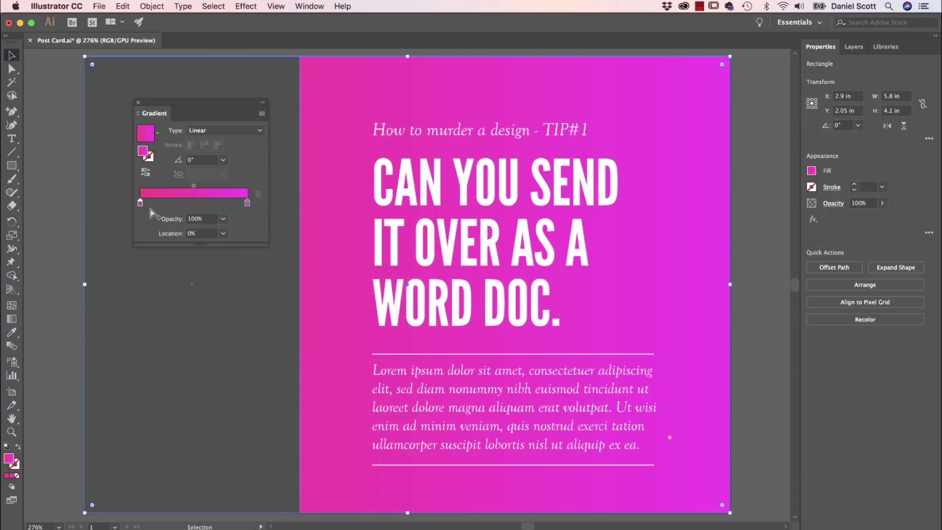
double_click(141, 203)
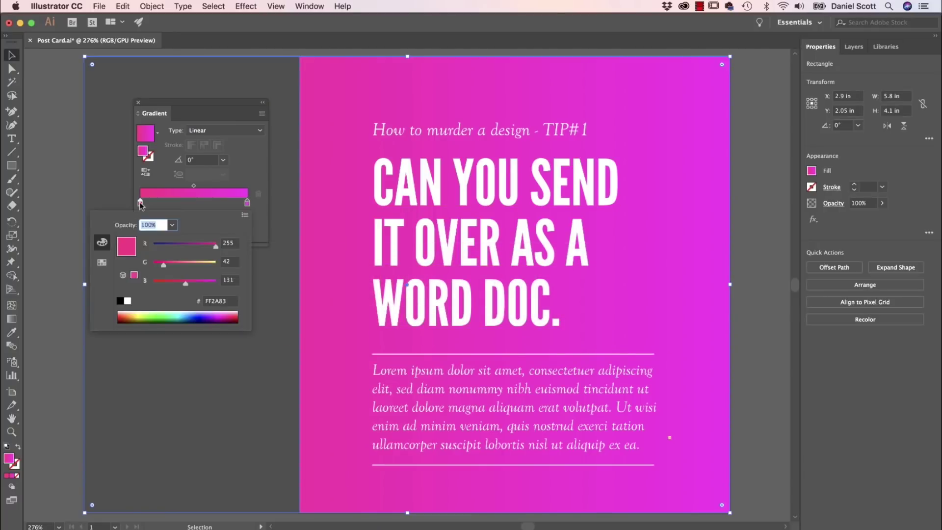
double_click(219, 301)
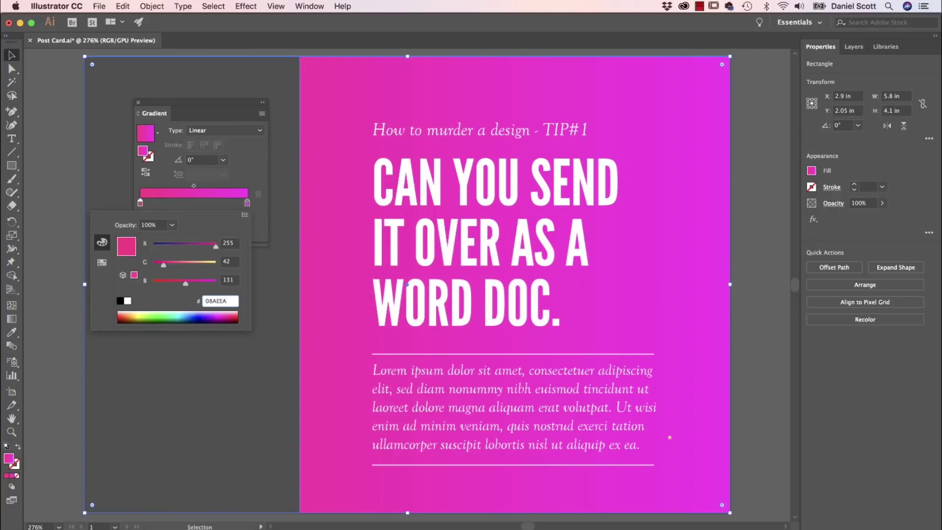
key("super+v")
key("Return")
Copy green #2AF598 from Grabient and apply it to the right stop, replacing FF2AF4
key("super+Tab")
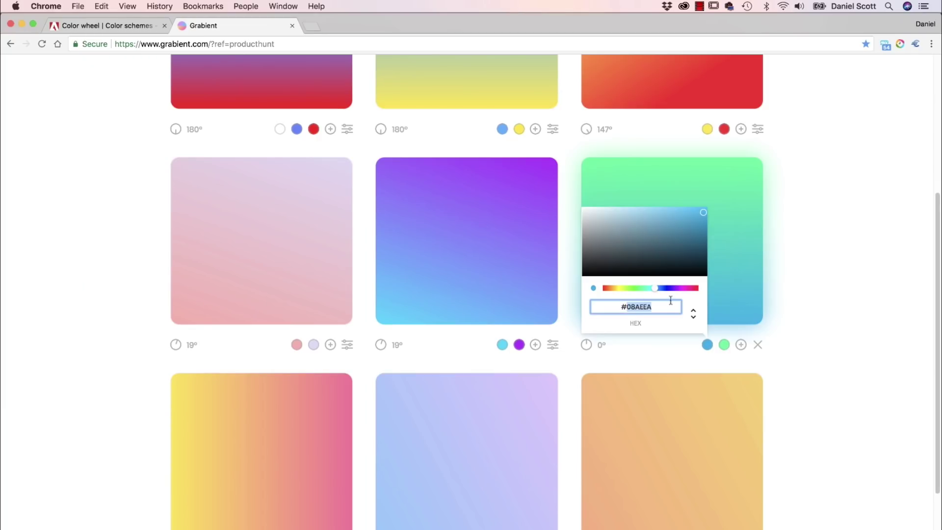
key("Escape")
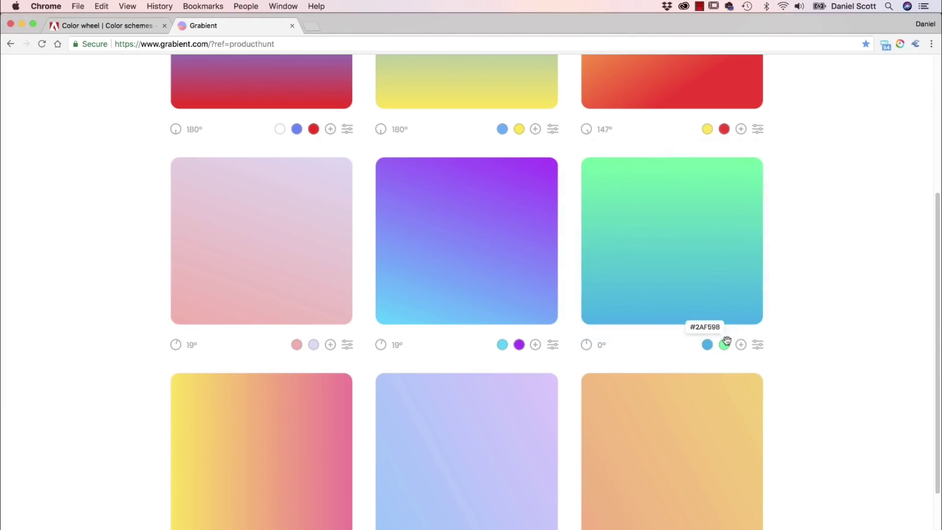
left_click(726, 344)
double_click(664, 306)
key("super+c")
key("super+Tab")
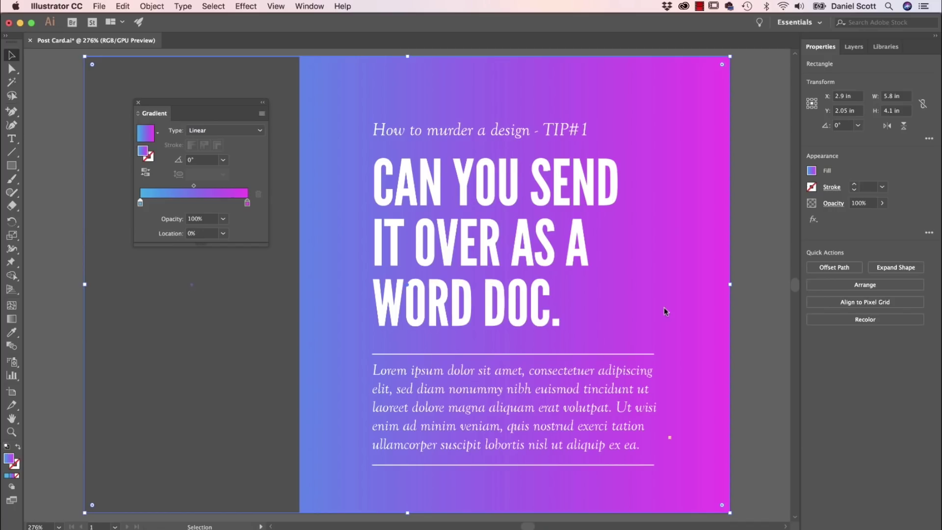
double_click(248, 203)
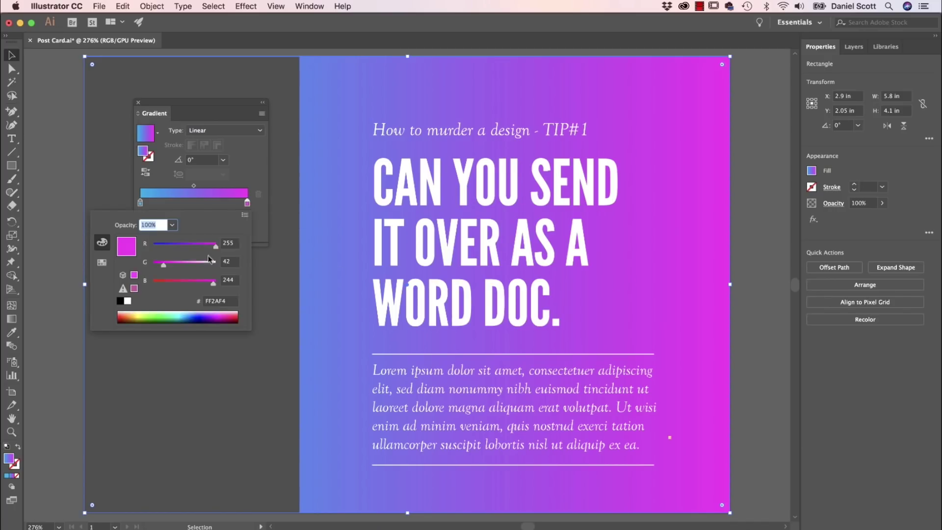
double_click(212, 302)
key("super+v")
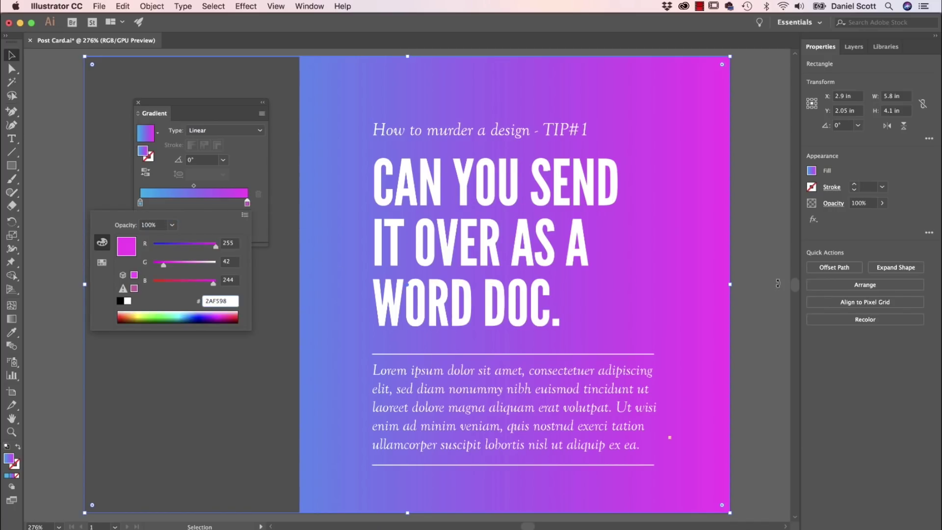
key("Return")
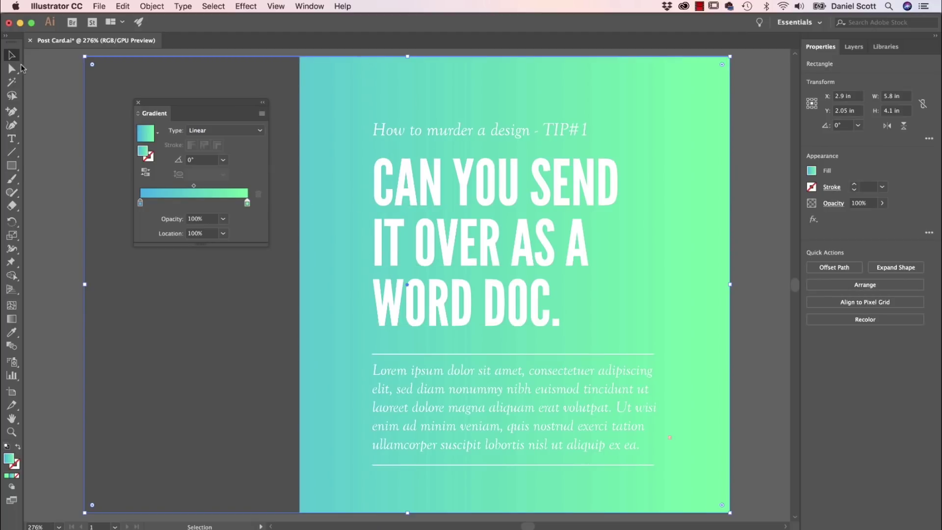
Angle the blue-to-green gradient from top-left to bottom-right, then deselect the rectangle
left_click(138, 102)
left_click_drag(162, 123, 191, 287)
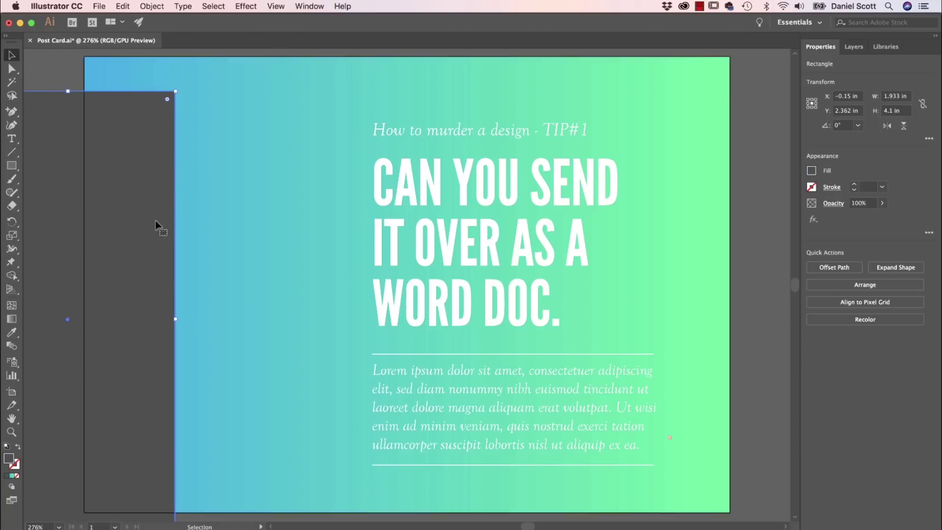
key("ctrl+z")
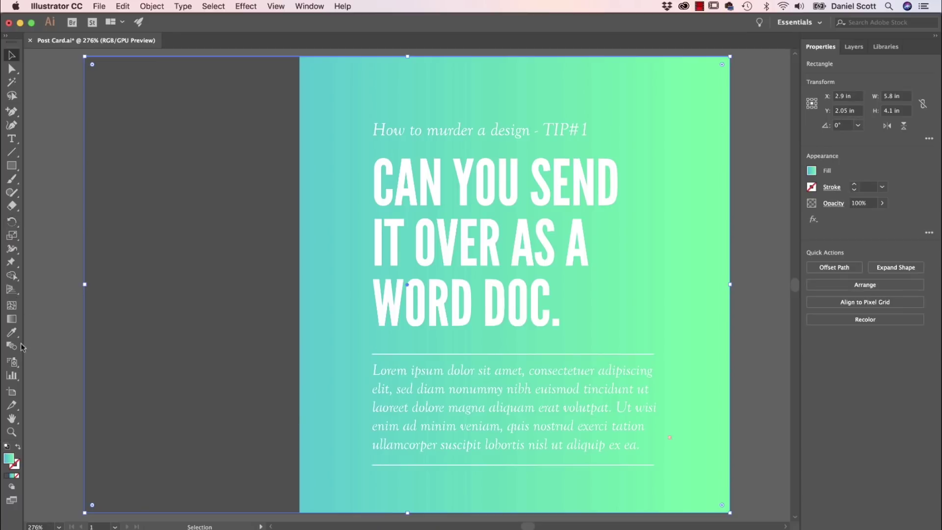
left_click(12, 319)
left_click_drag(324, 249, 697, 243)
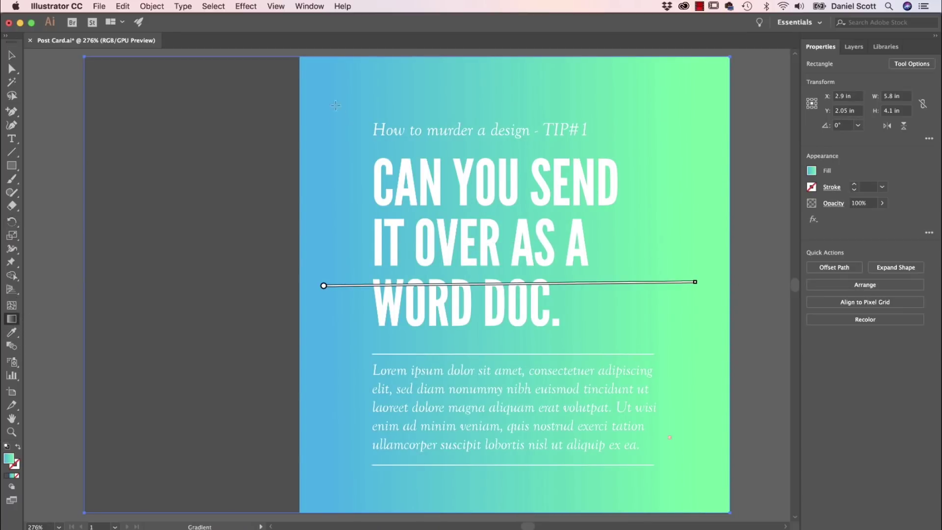
left_click_drag(337, 103, 686, 464)
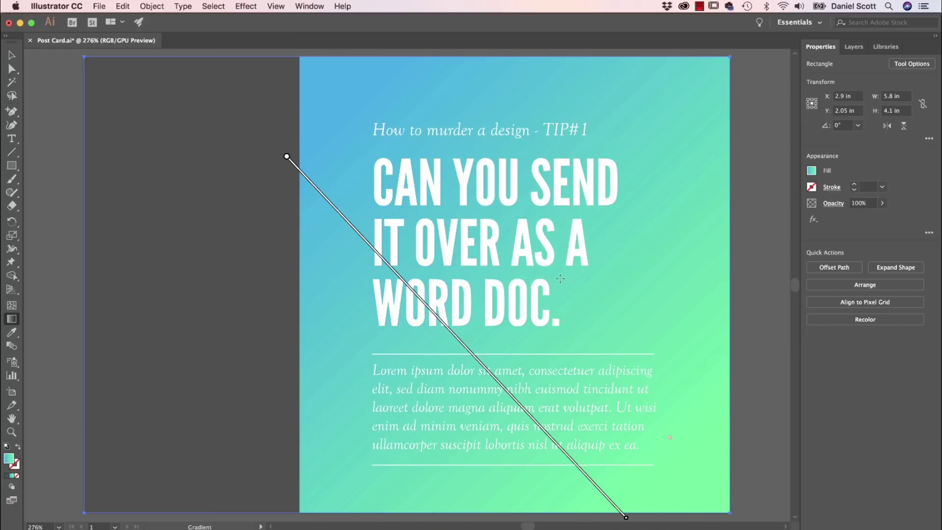
left_click(12, 55)
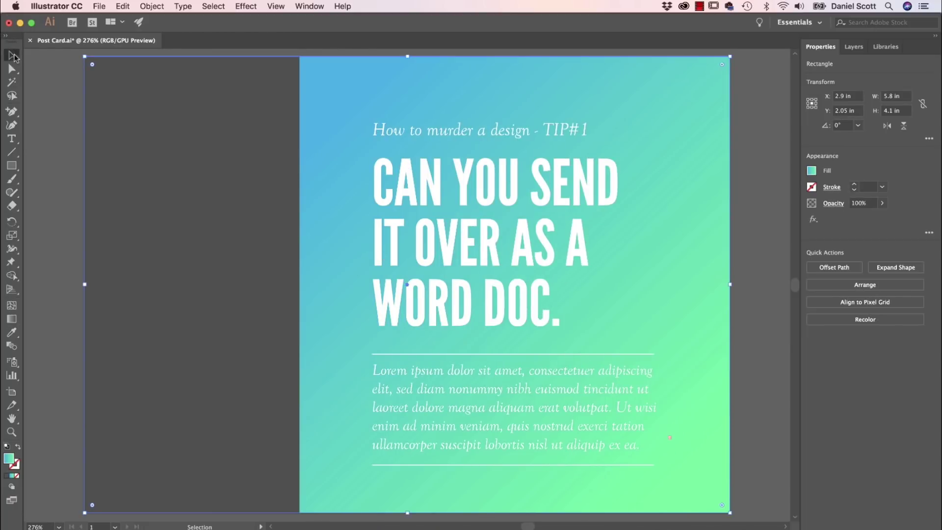
left_click(88, 131)
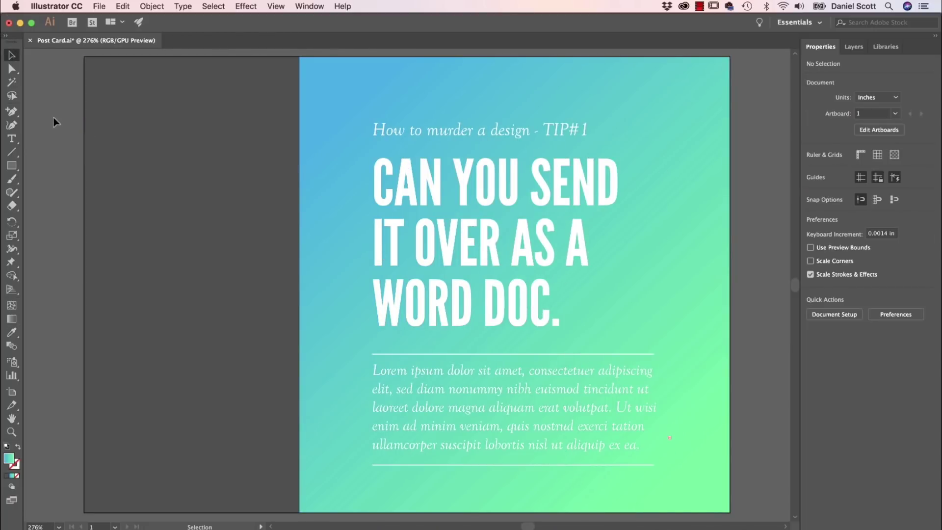
Select the second BOOM! lettering above the artboard and apply the White, Black gradient
key("space")
left_click_drag(411, 163, 457, 330)
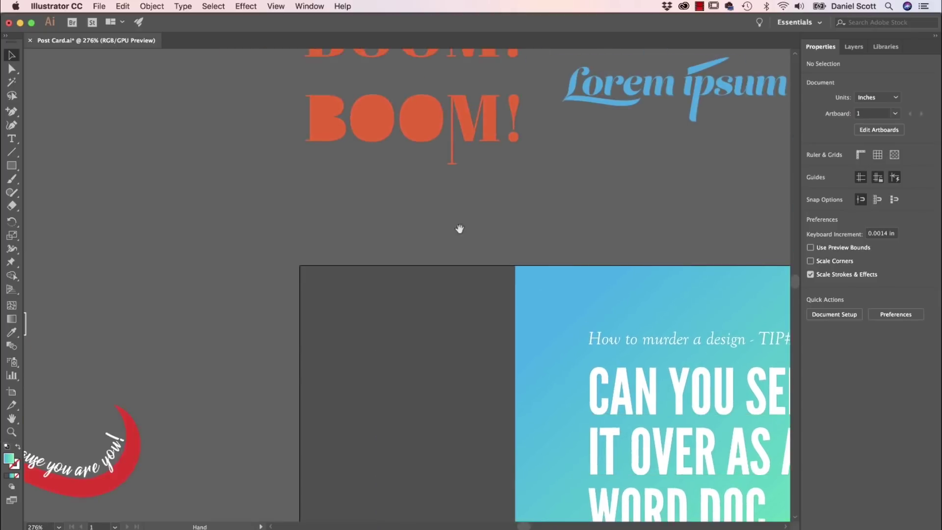
left_click(383, 221)
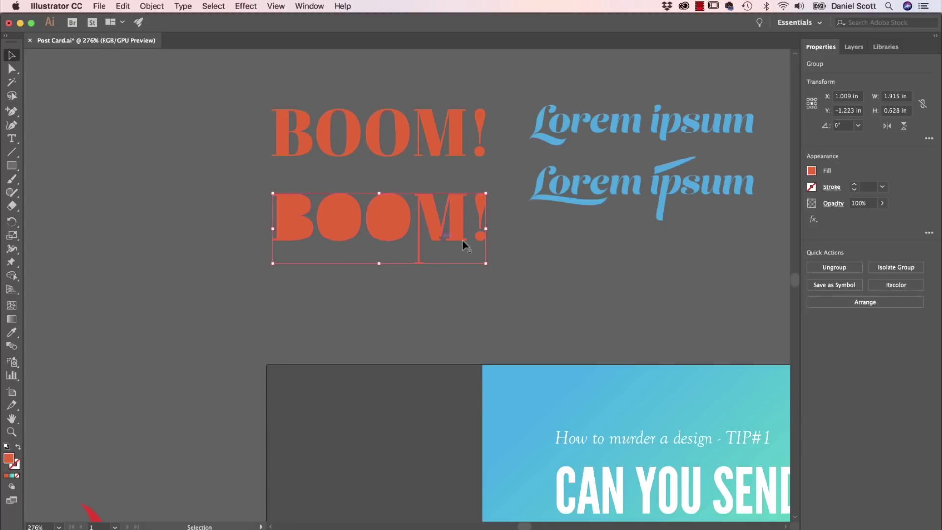
left_click(183, 6)
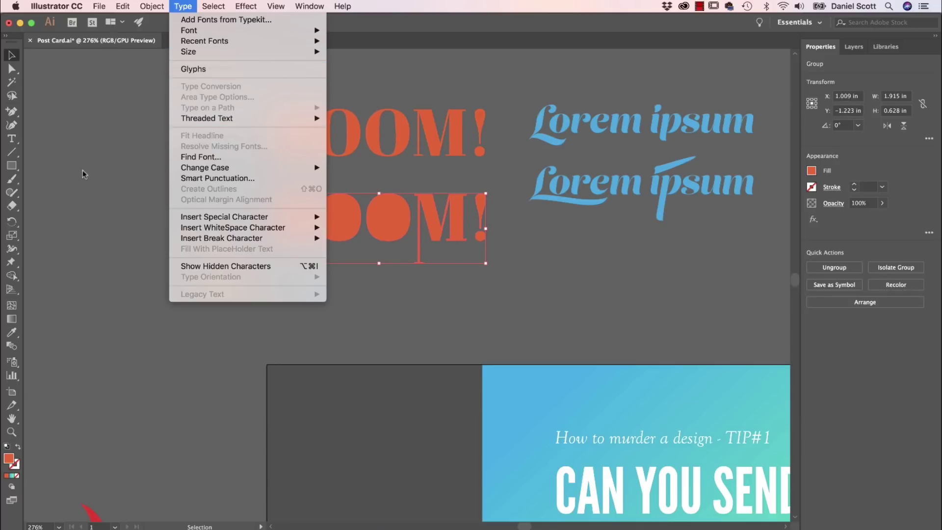
key("Escape")
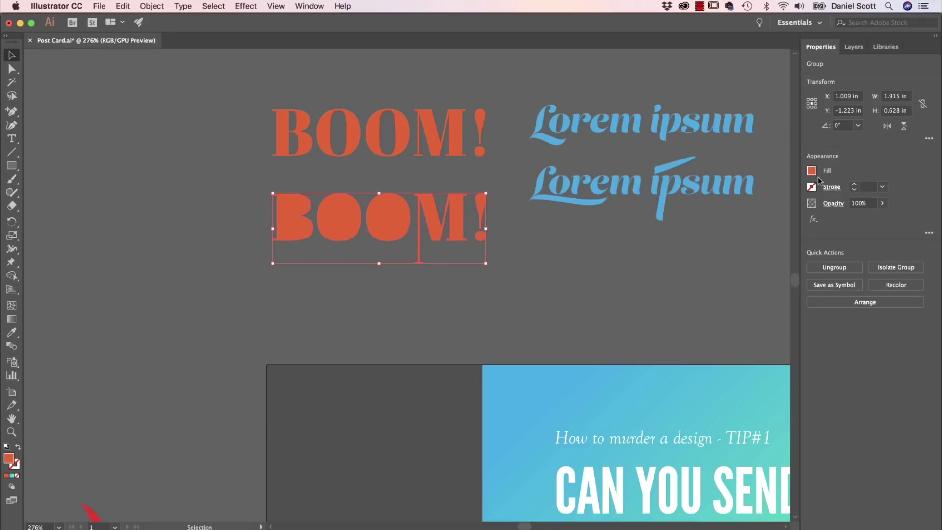
left_click(811, 172)
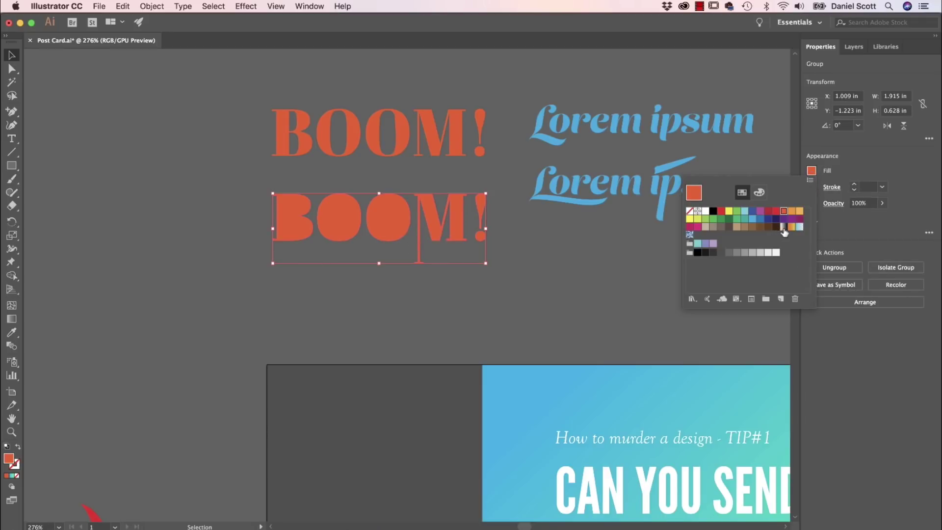
left_click(784, 227)
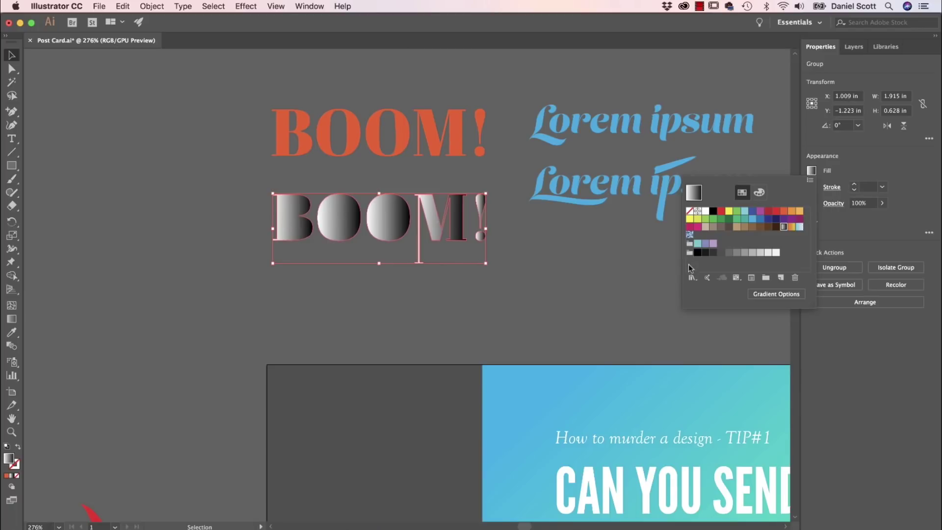
Nudge the gradient-filled BOOM! down-left and switch to the Gradient tool
left_click(12, 320)
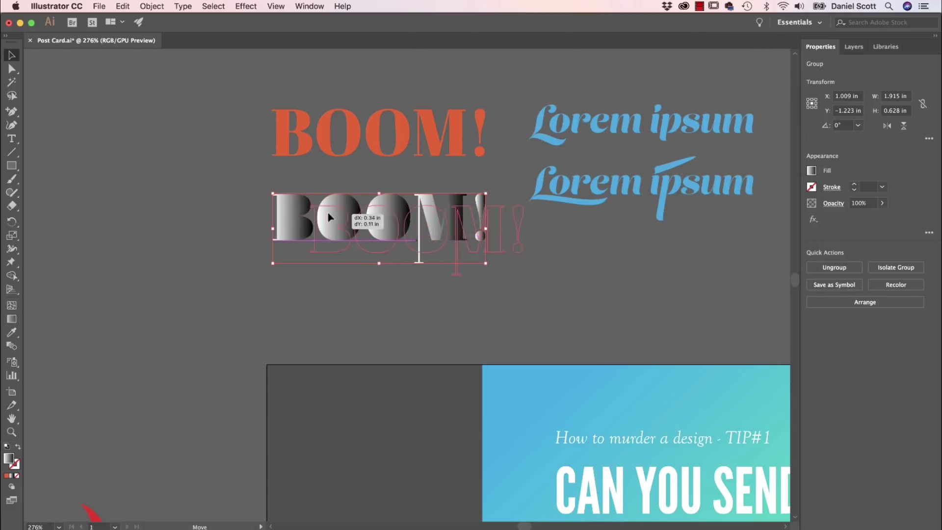
mouse_move(292, 202)
left_mouse_down()
mouse_move(286, 218)
mouse_move(448, 237)
left_mouse_up()
key("g")
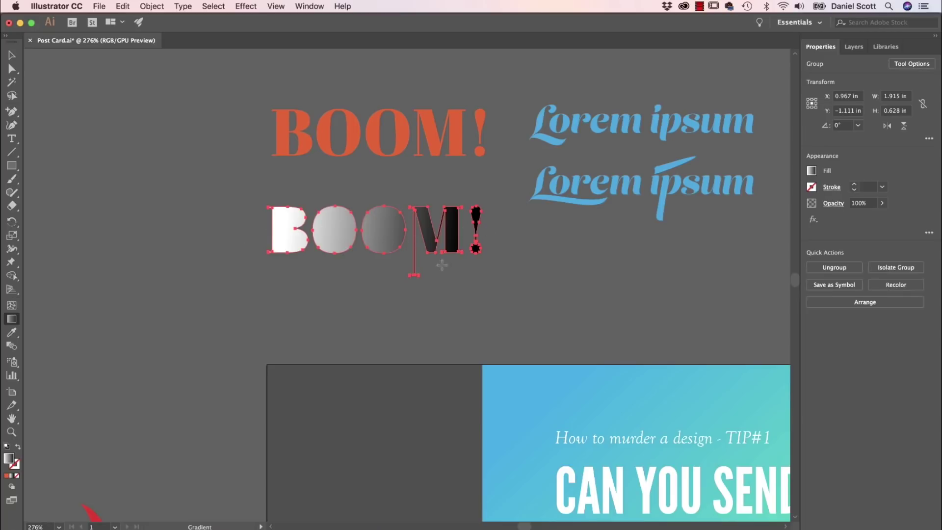
left_click(309, 6)
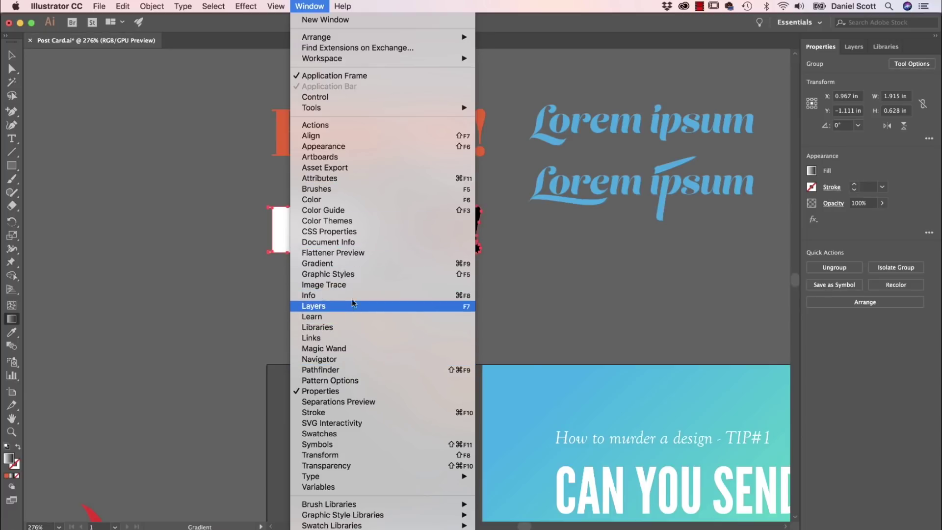
Set the BOOM! gradient to Radial, darkest on the B and brightest on the second O
left_click(348, 264)
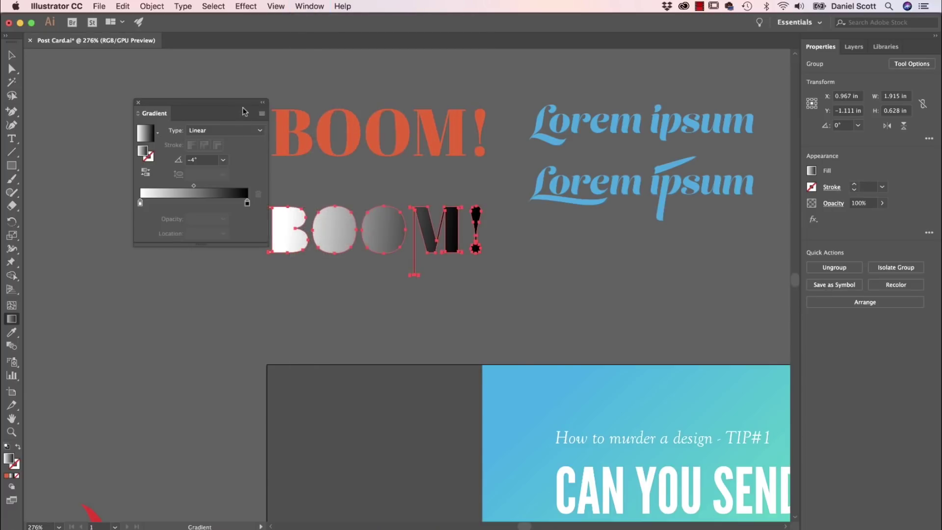
left_click_drag(243, 106, 172, 236)
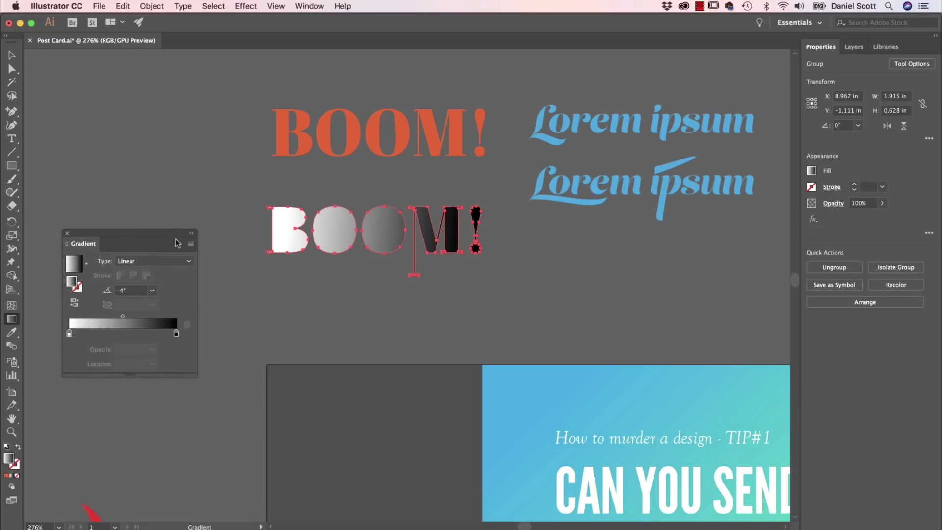
left_click(138, 262)
left_click(148, 284)
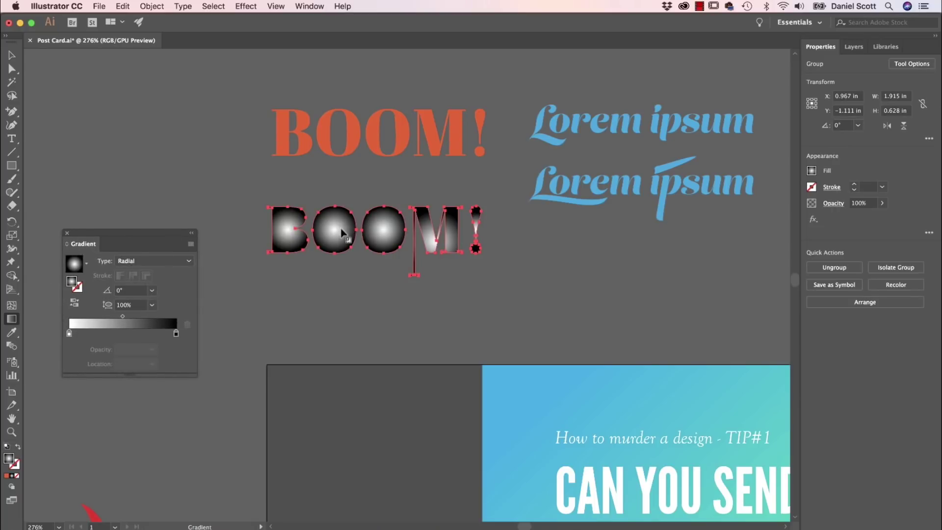
left_click_drag(341, 229, 472, 230)
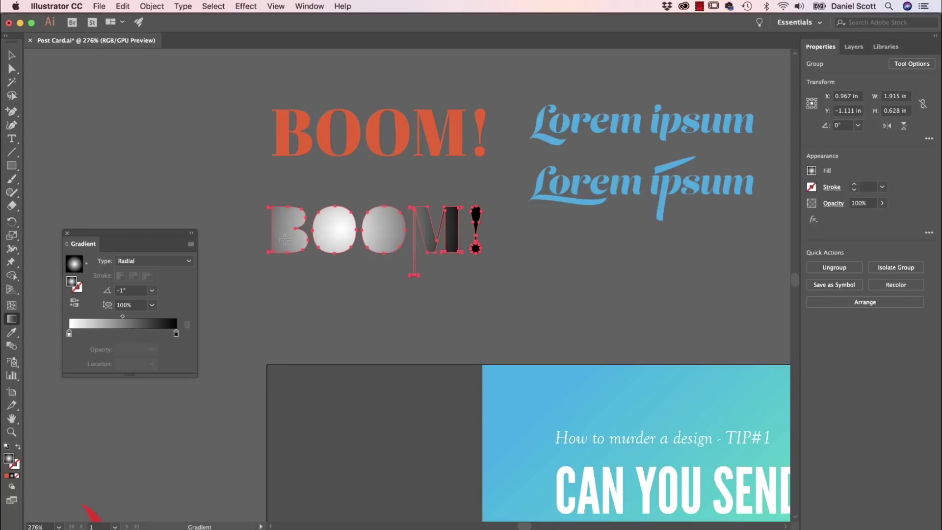
left_click_drag(387, 229, 471, 235)
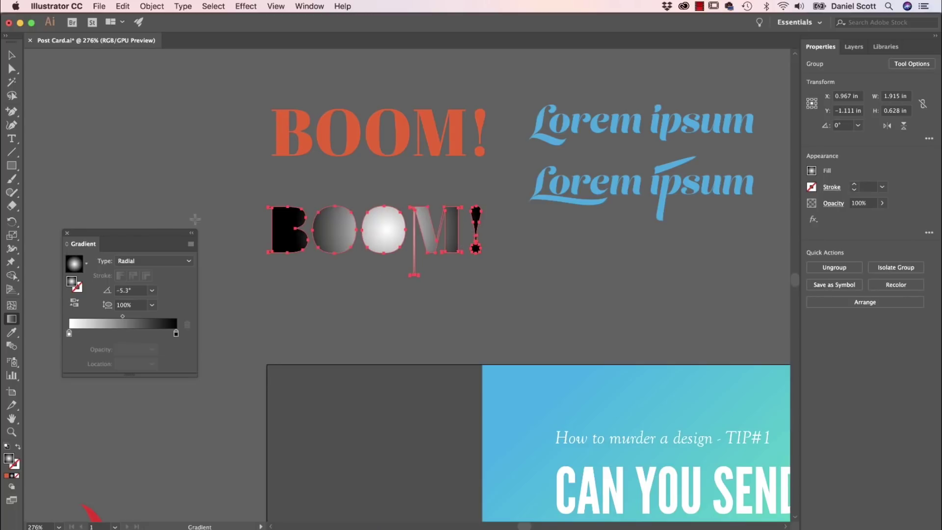
left_click_drag(370, 231, 479, 236)
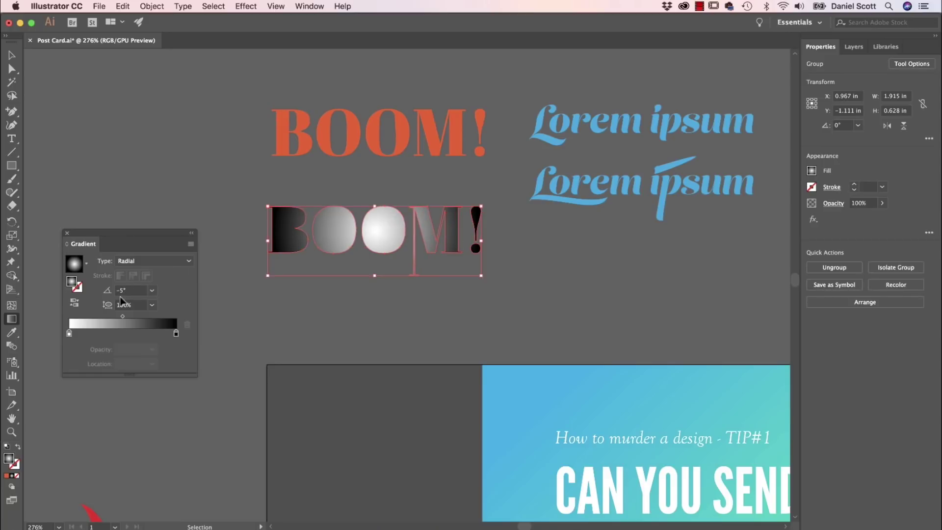
key("super+Tab")
Copy the violet hex code FA8BFF from the purple-cyan-green preset on Grabient's second page
left_click(792, 299)
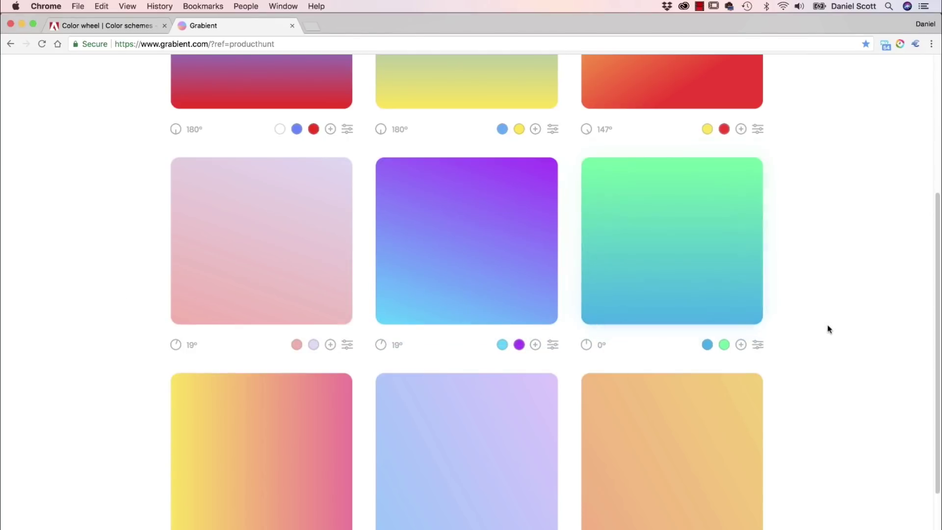
scroll(821, 331, "down", 4)
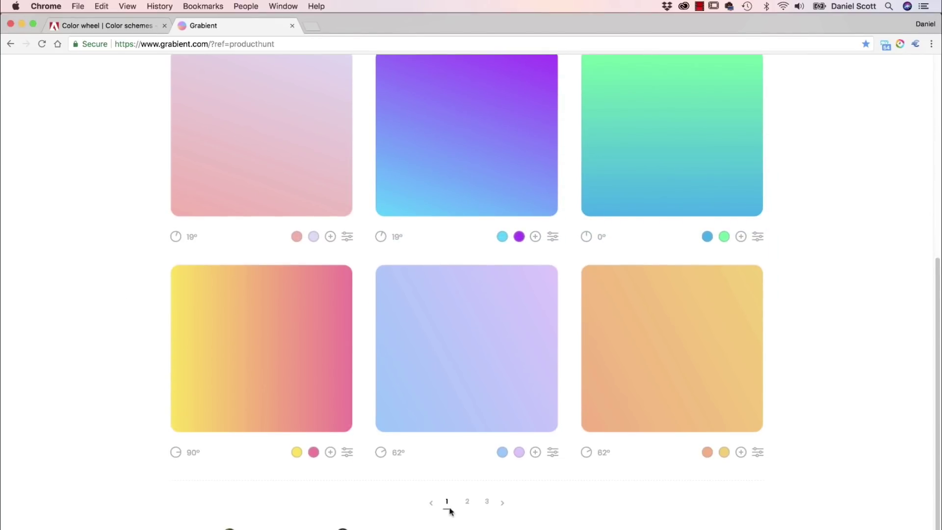
left_click(467, 502)
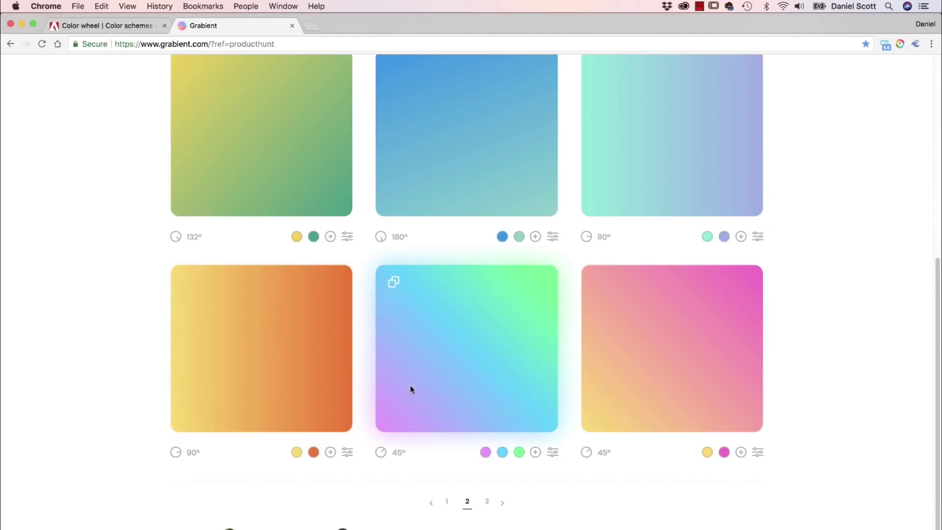
left_click(486, 452)
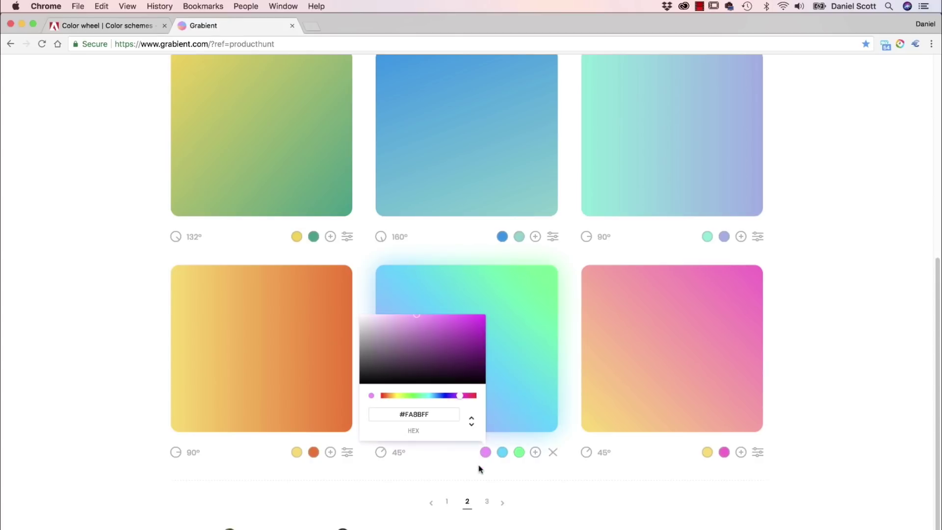
double_click(414, 415)
key("super+c")
key("super+Tab")
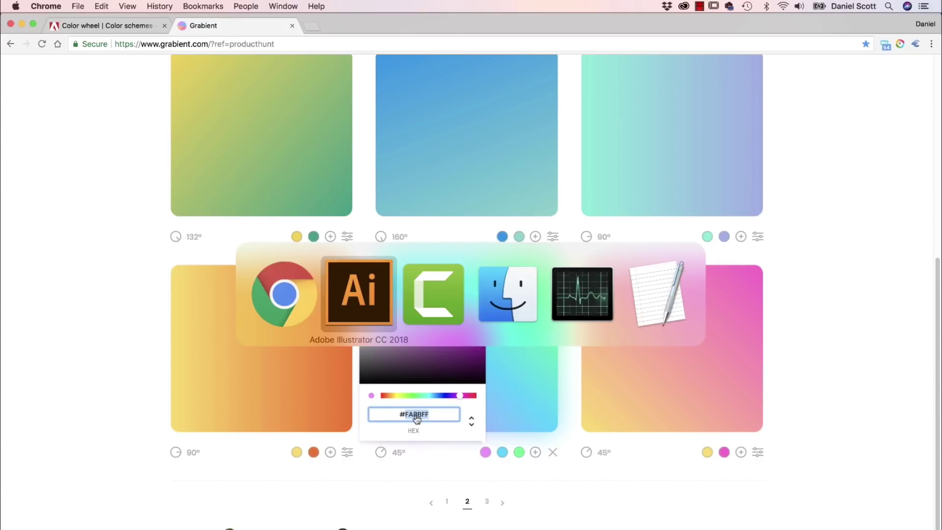
Set the left gradient stop to the violet FA8BFF
left_click(69, 333)
double_click(68, 334)
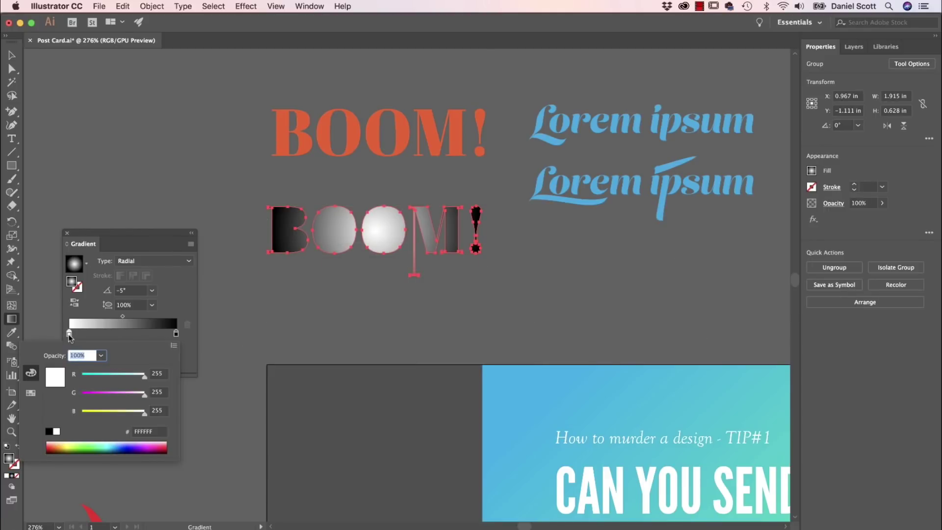
double_click(140, 433)
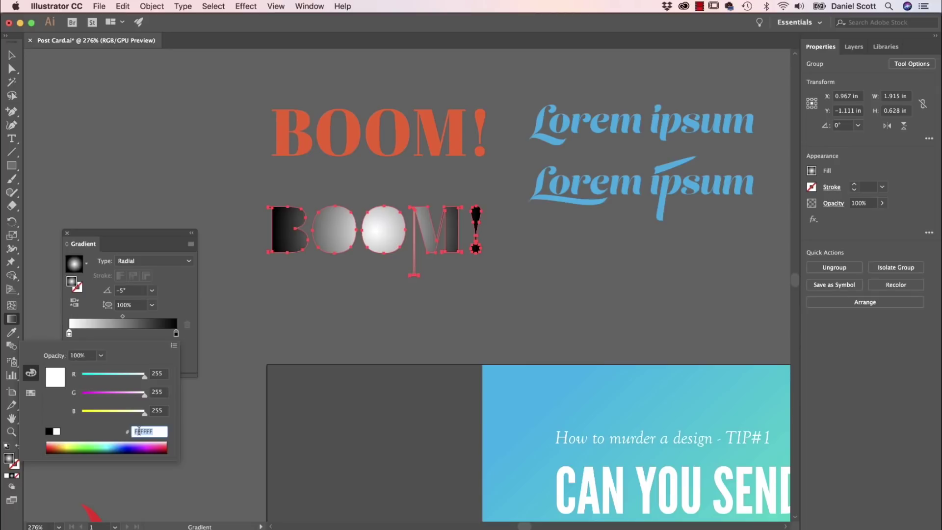
key("super+v")
key("Return")
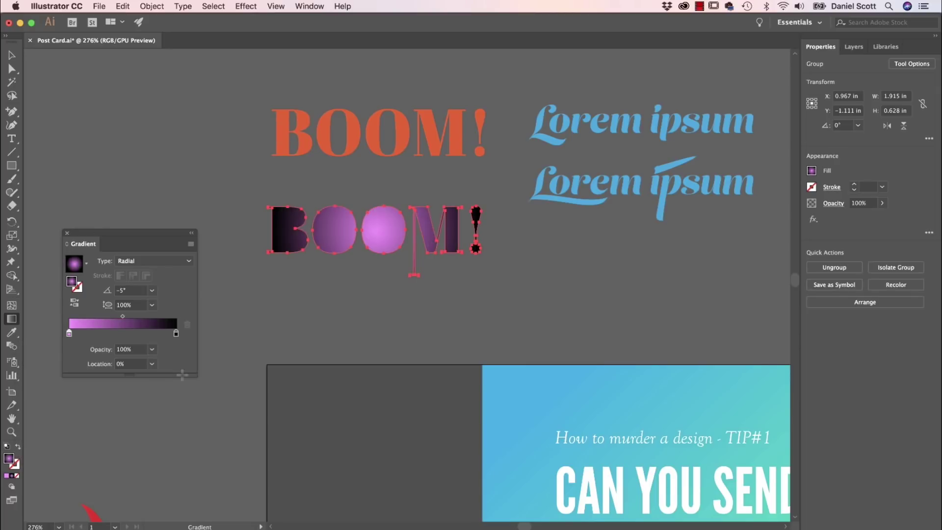
Copy cyan 2BD2FF from Grabient and add it as a middle gradient stop
key("super+Tab")
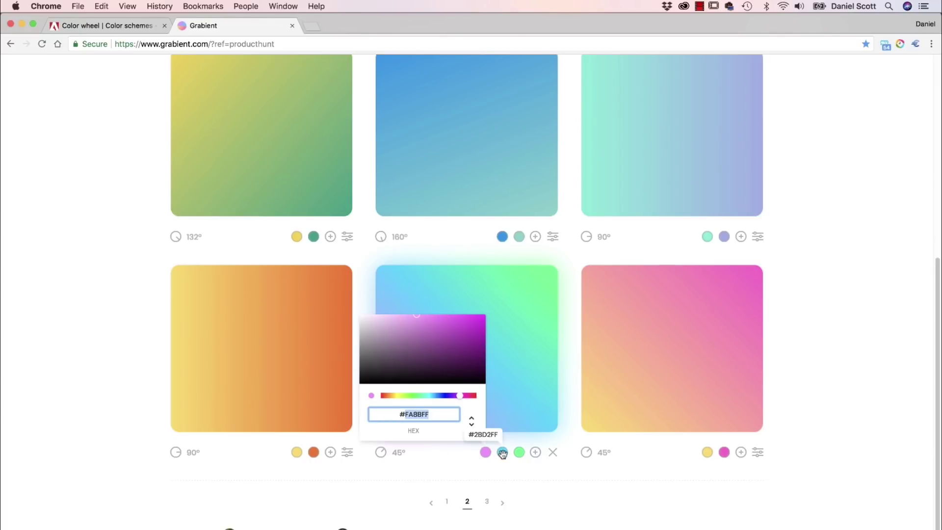
left_click(503, 452)
left_click(462, 433)
left_click(502, 452)
double_click(435, 414)
key("super+c")
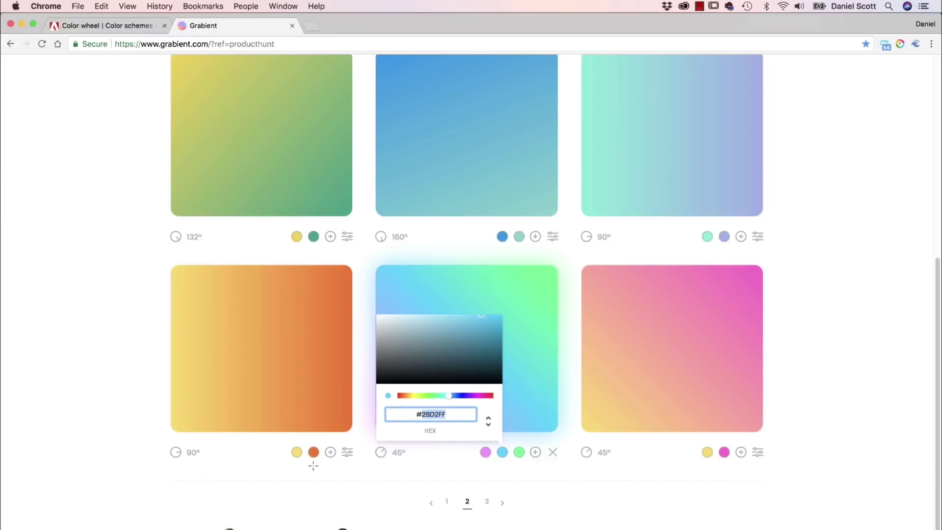
key("super+Tab")
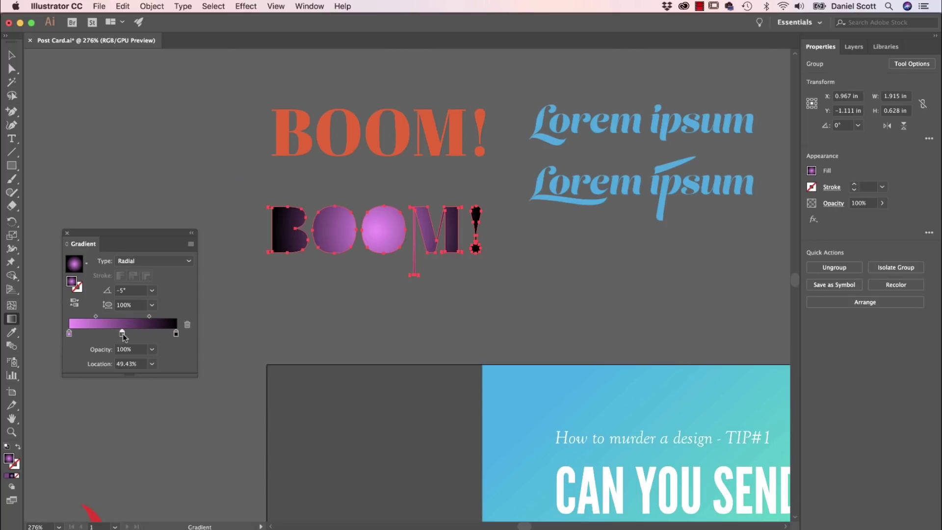
left_click(122, 334)
double_click(123, 335)
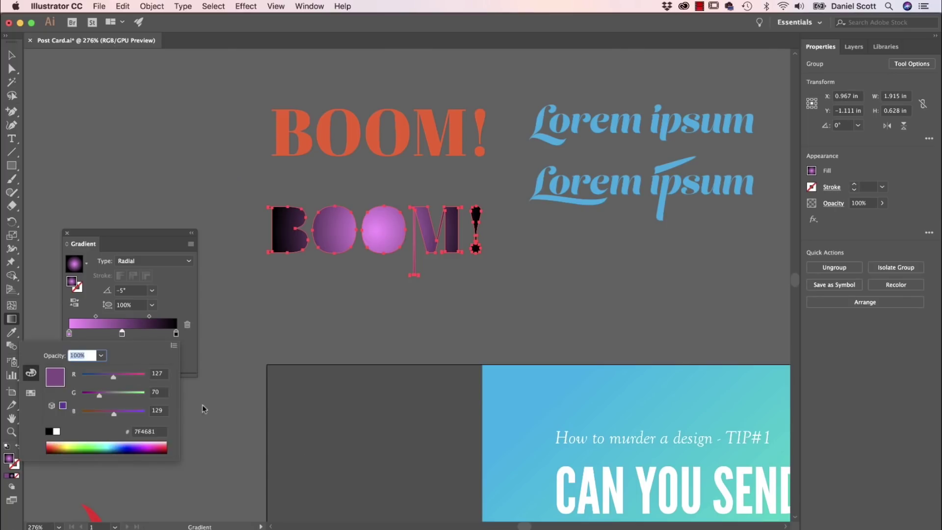
double_click(147, 432)
key("super+v")
key("Return")
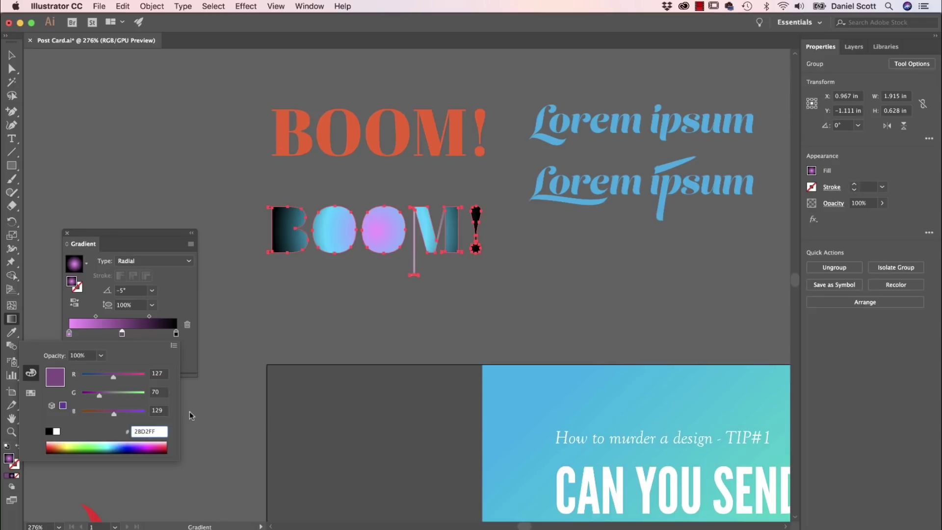
Copy green 2BFF88 from Grabient and apply it to the last gradient stop
key("super+Tab")
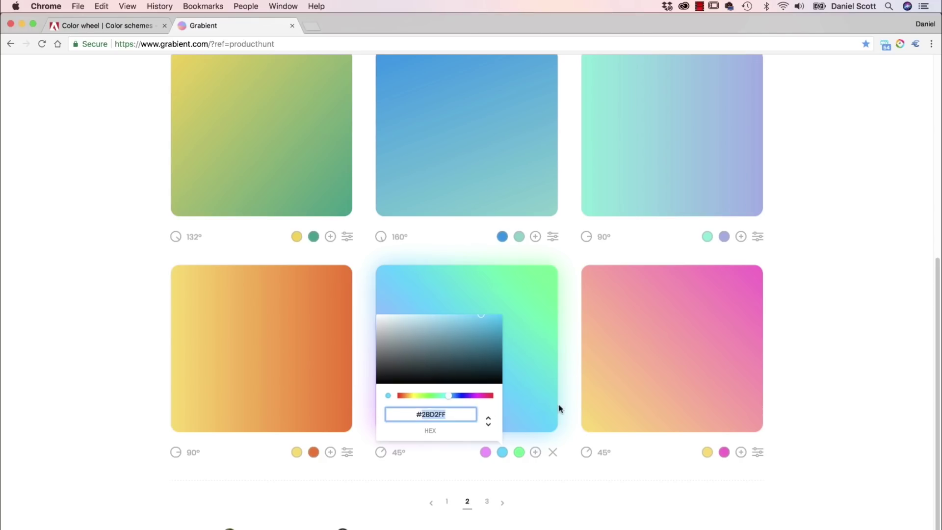
left_click(518, 452)
double_click(466, 416)
key("super+c")
key("super+Tab")
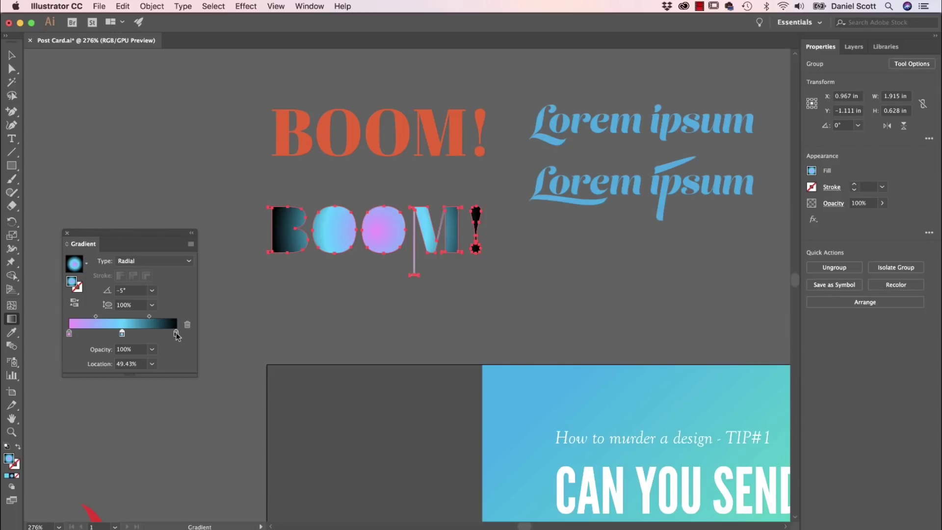
double_click(177, 334)
double_click(145, 431)
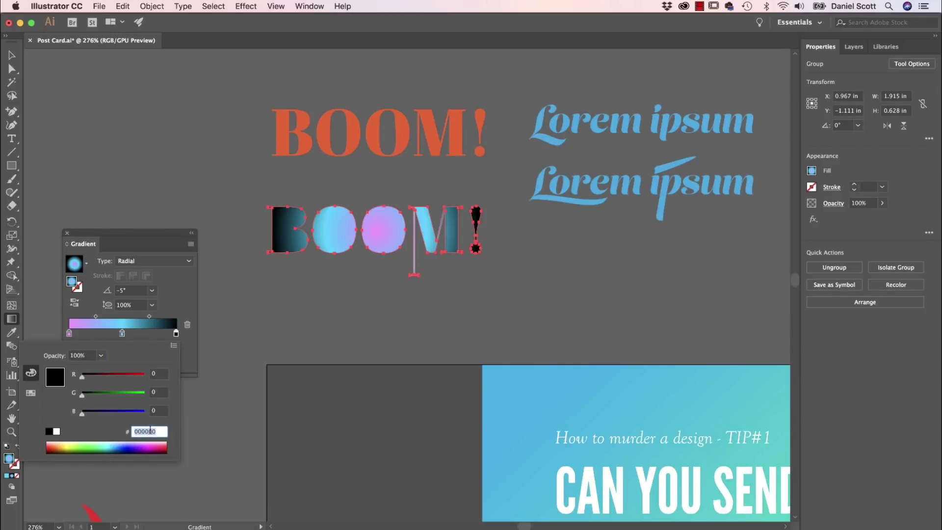
key("super+v")
key("Return")
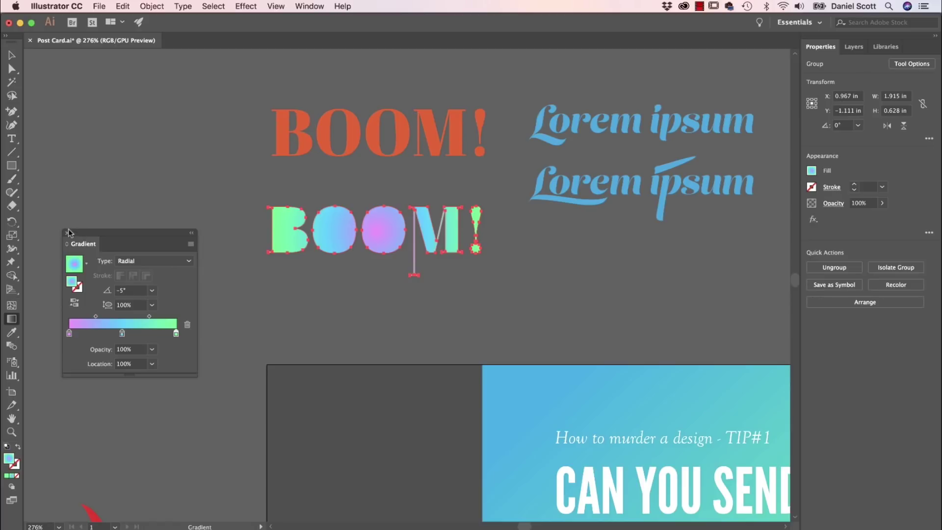
left_click(68, 234)
key("v")
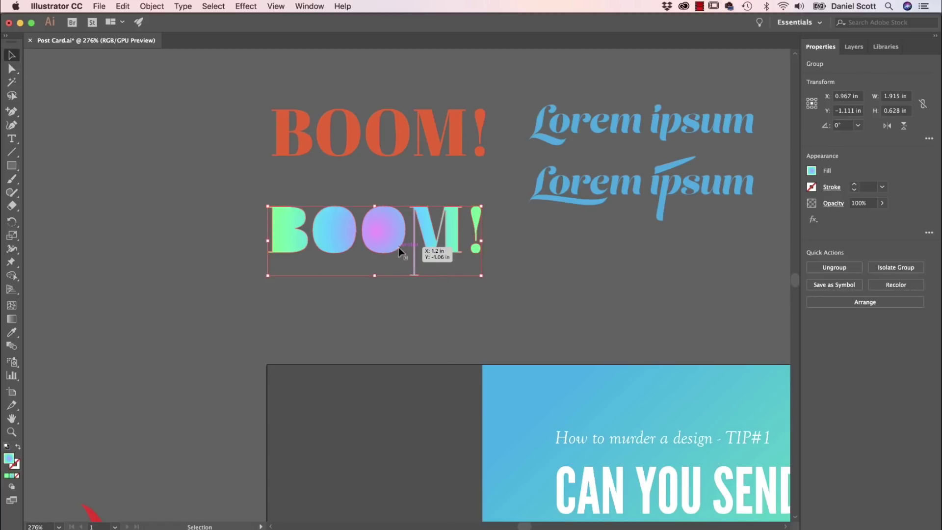
key("super+Tab")
key("super+Tab")
key("super+Tab")
left_click(801, 274)
key("super+Tab")
left_click(147, 162)
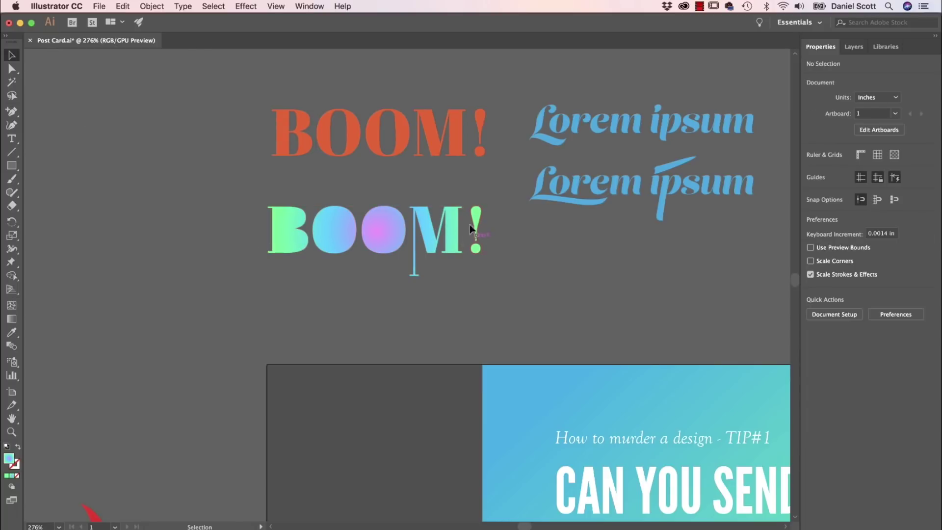
left_click(99, 6)
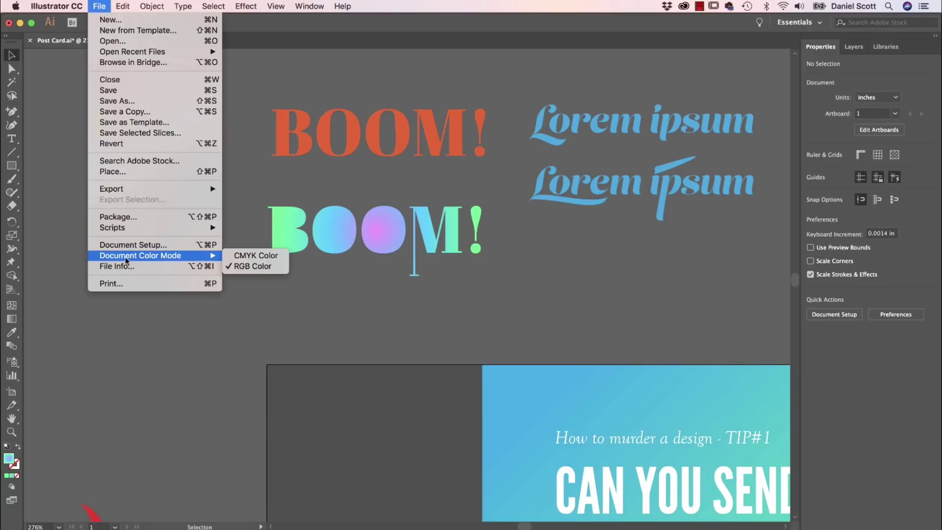
mouse_move(140, 255)
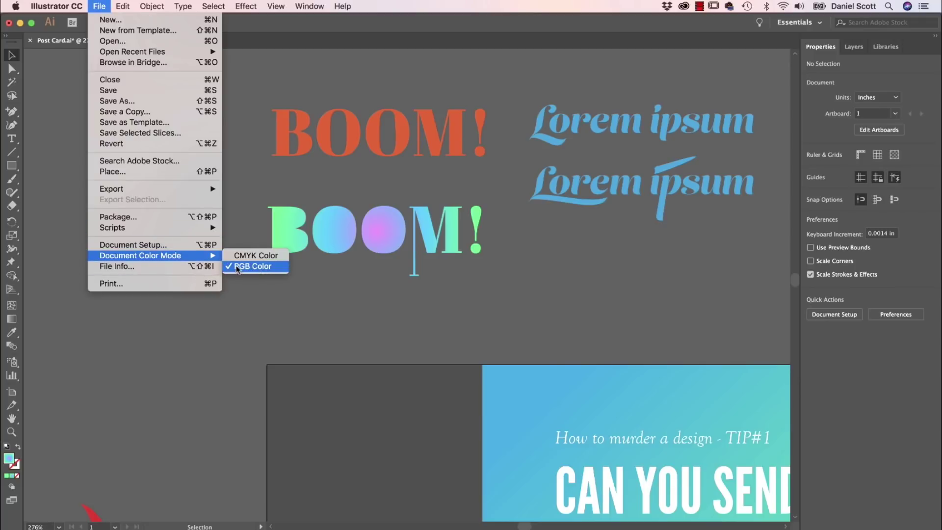
left_click(250, 266)
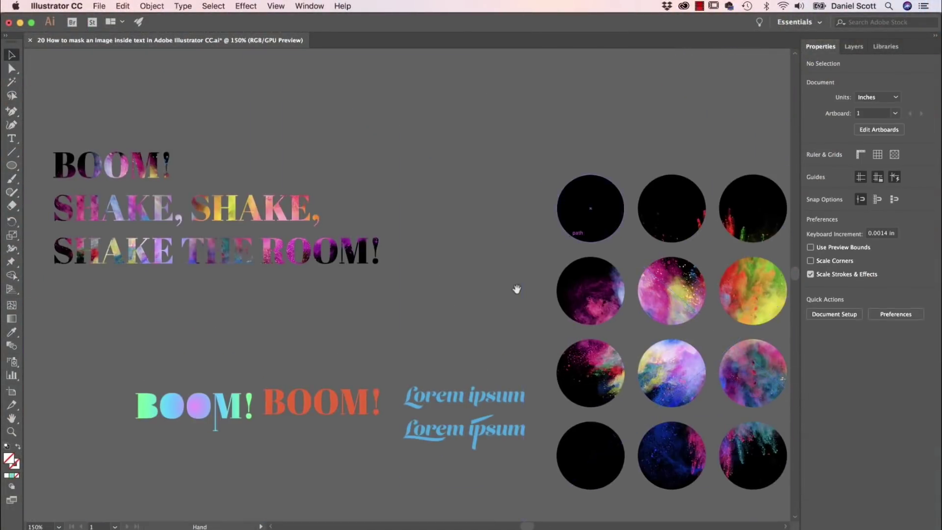
Redo the last undone change in the postcard document
key("ctrl+shift+z")
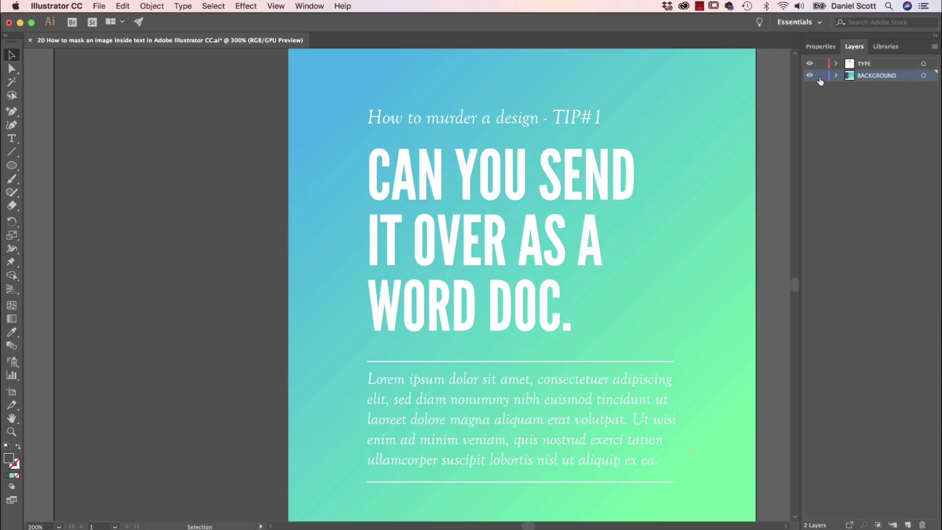
Hide the TYPE layer's text and zoom out to show the whole postcard artboard
left_click(809, 64)
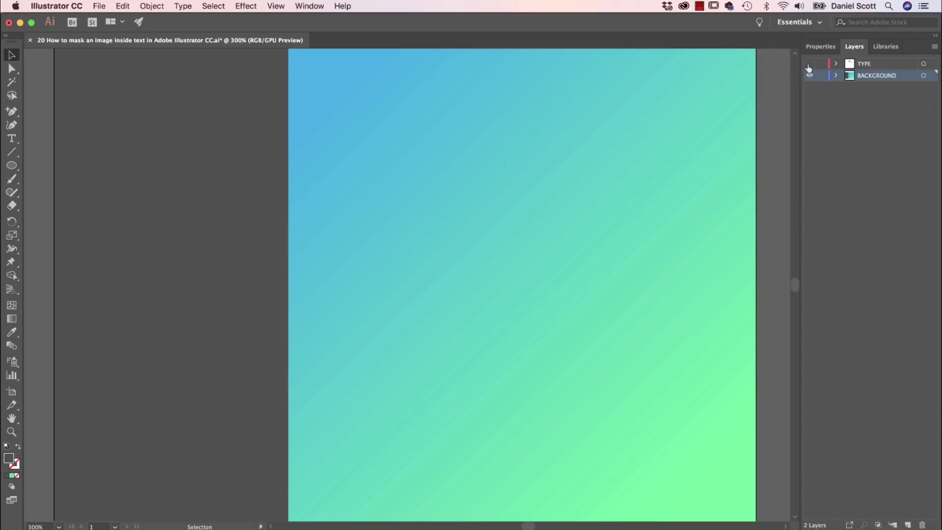
left_click(707, 195)
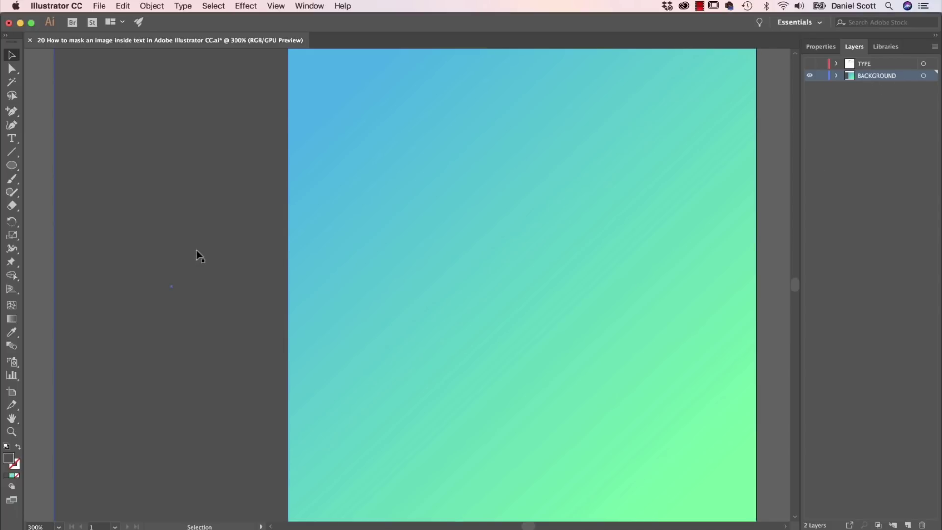
key("ctrl+minus")
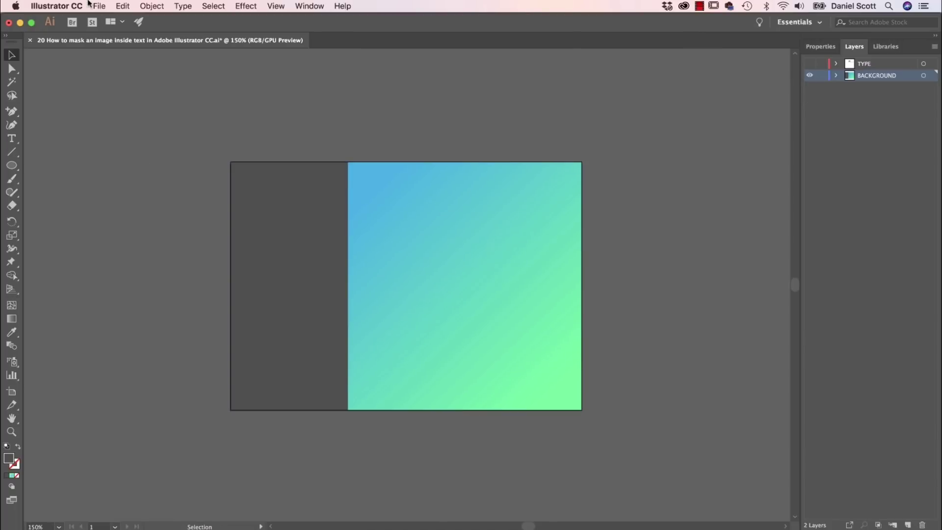
Place Desk.jpeg, undo the oversized placement, and start placing an image again
left_click(99, 6)
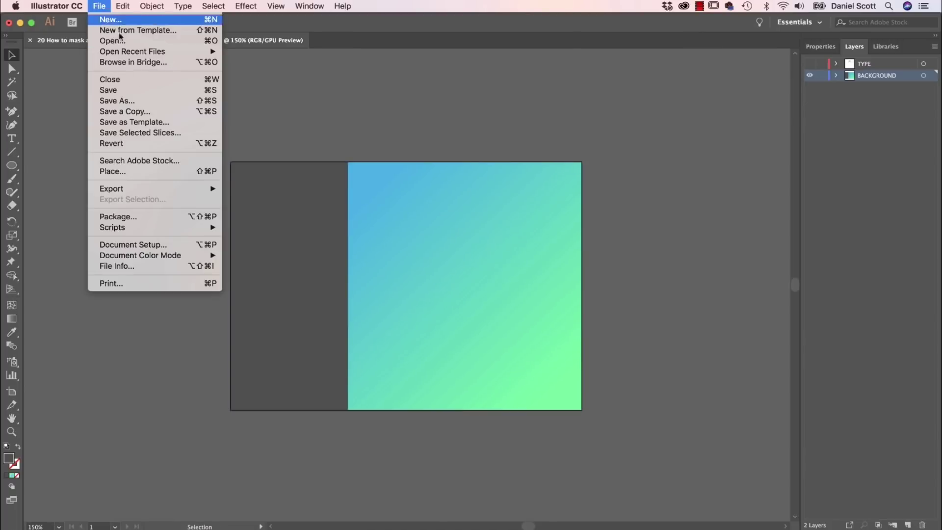
left_click(162, 174)
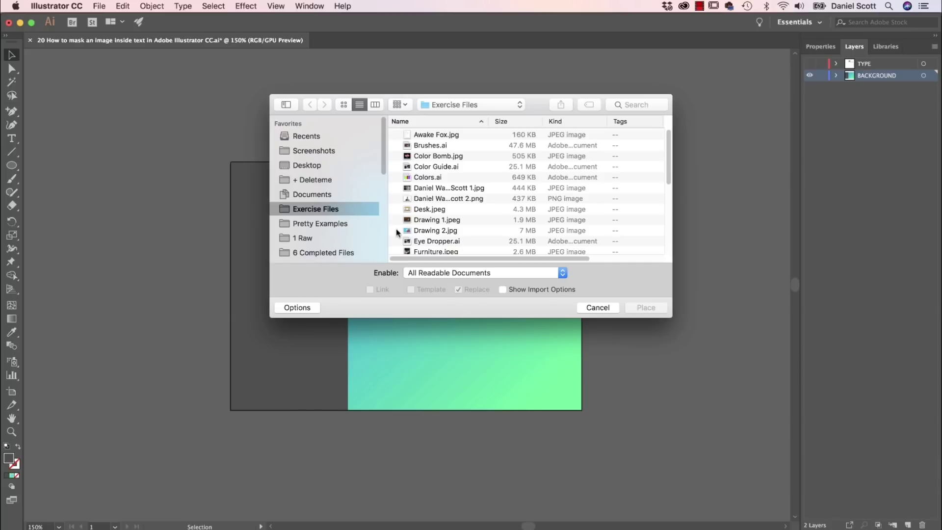
left_click(444, 210)
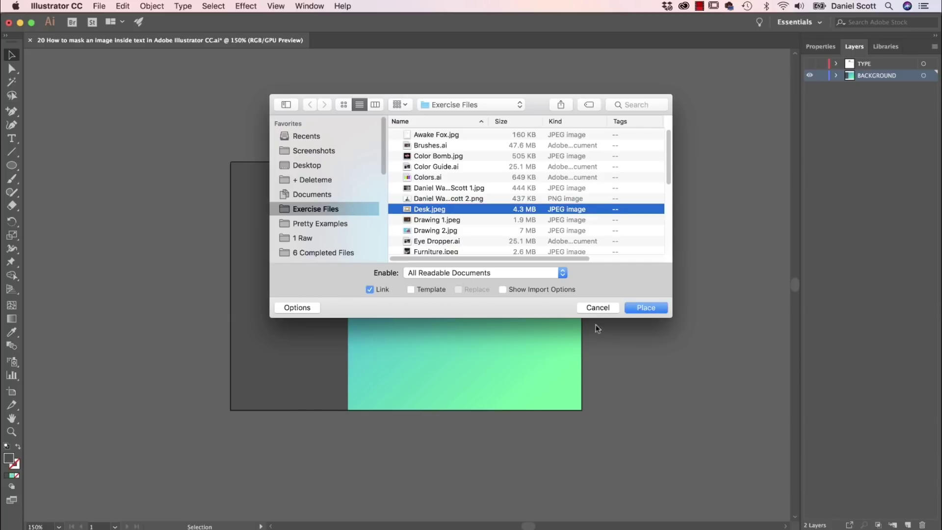
left_click(645, 308)
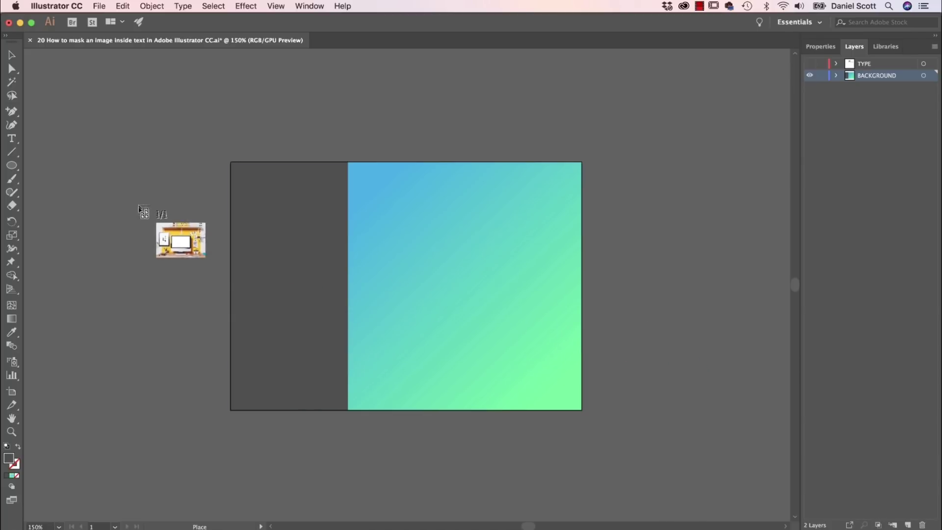
left_click(178, 208)
key("super+z")
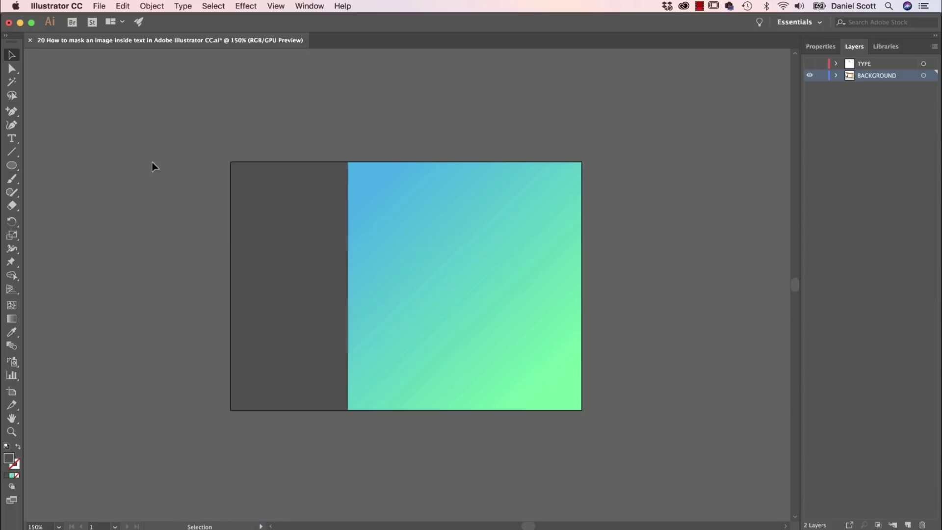
left_click(99, 6)
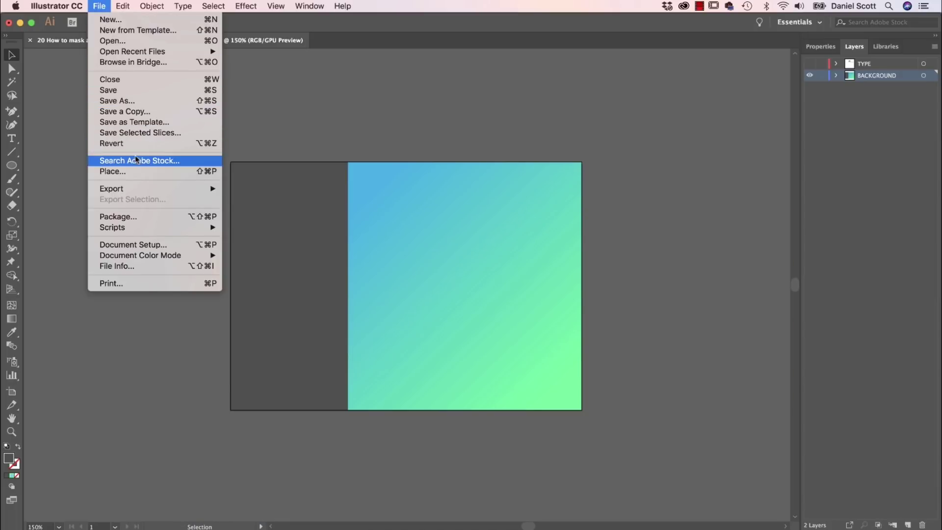
left_click(134, 171)
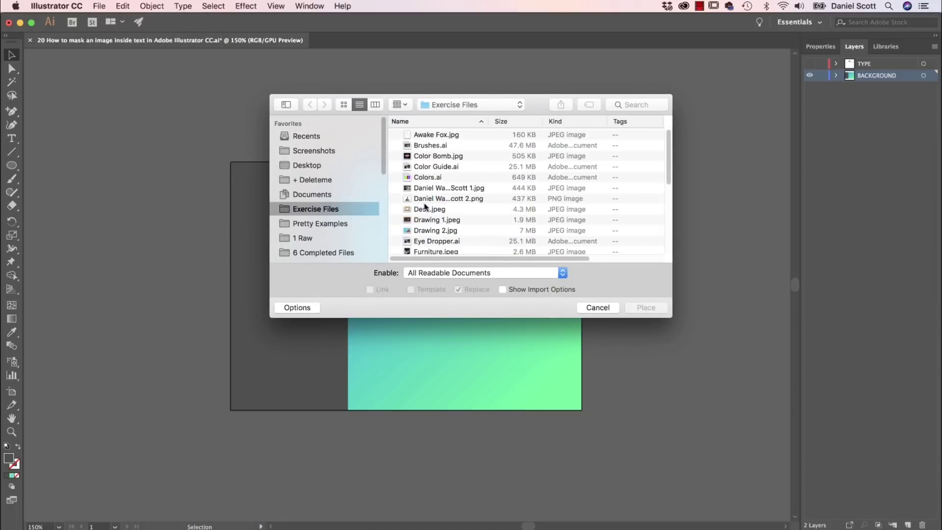
Place Desk.jpeg sized over the artboard, then shift it to the left
left_click(425, 209)
left_click(646, 308)
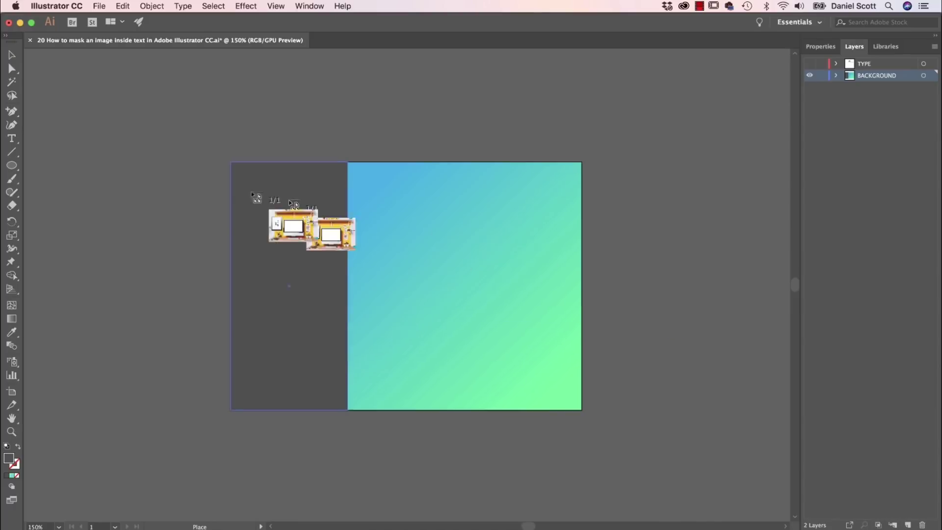
mouse_move(204, 152)
left_mouse_down()
mouse_move(554, 418)
mouse_move(495, 349)
left_mouse_up()
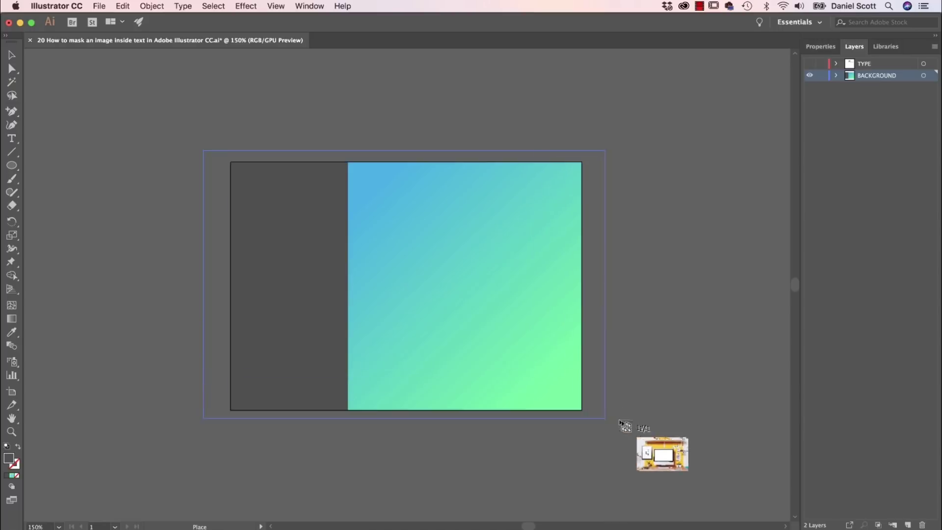
left_click_drag(495, 347, 607, 420)
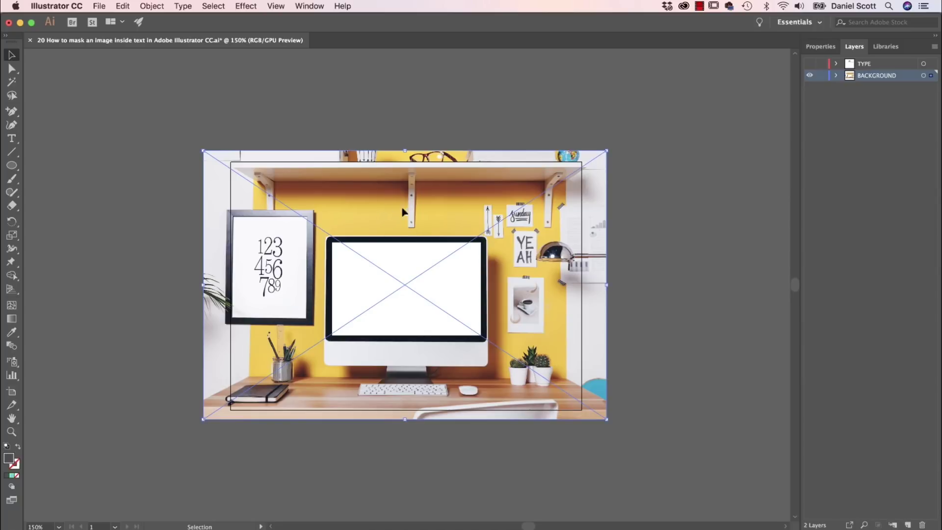
left_click_drag(404, 221, 306, 224)
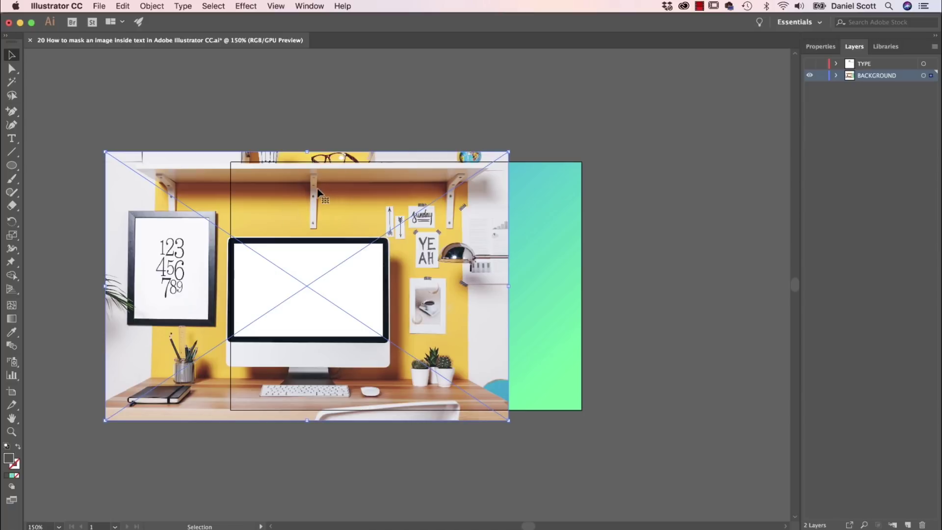
Send the desk photo to the back and nudge it slightly right
left_click(821, 46)
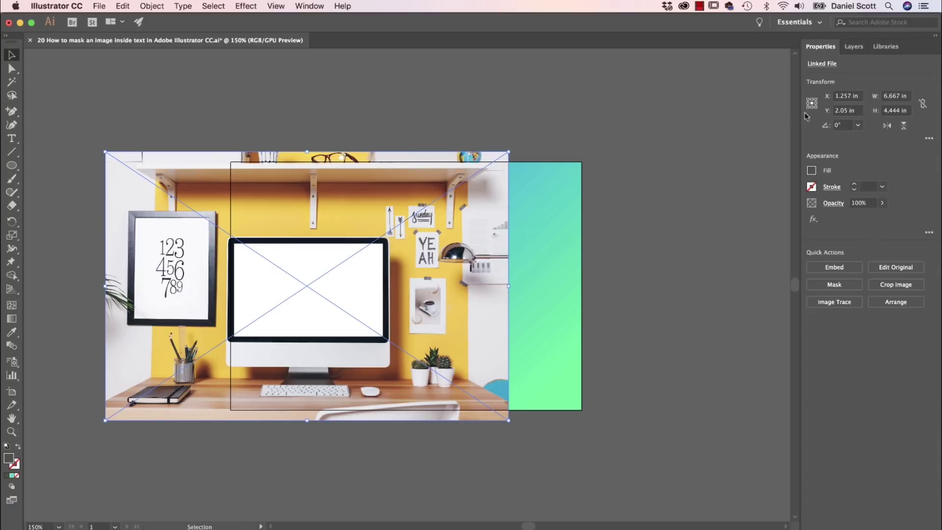
left_click(896, 302)
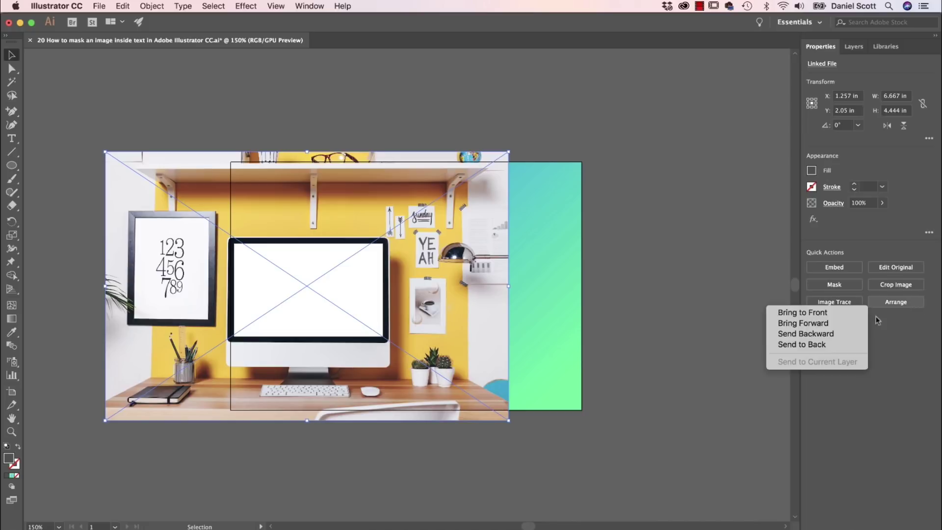
left_click(817, 347)
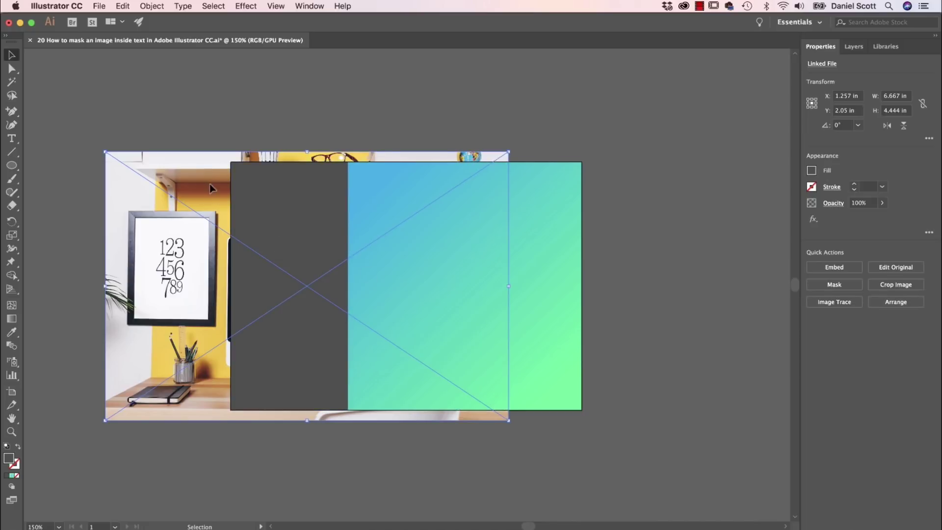
left_click_drag(165, 266, 282, 267)
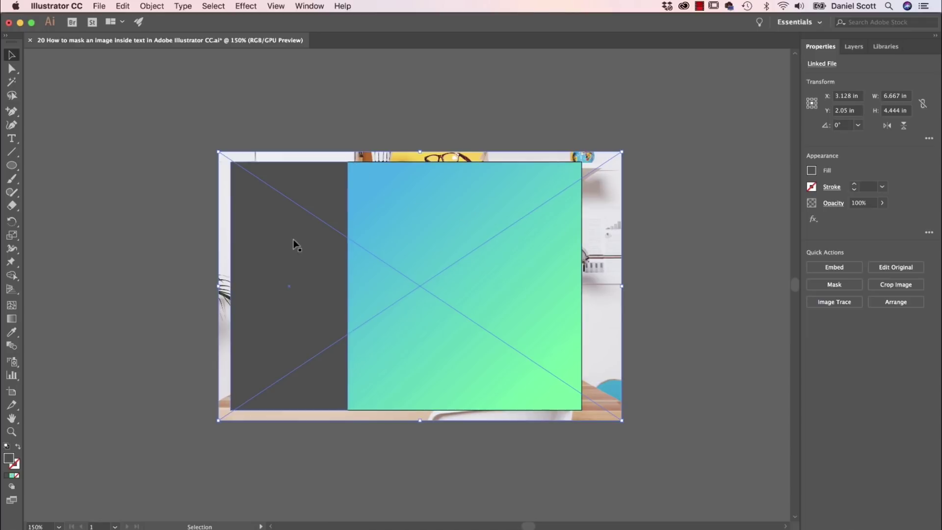
Select the grey rectangle with the desk photo and make a clipping mask
left_click(281, 271)
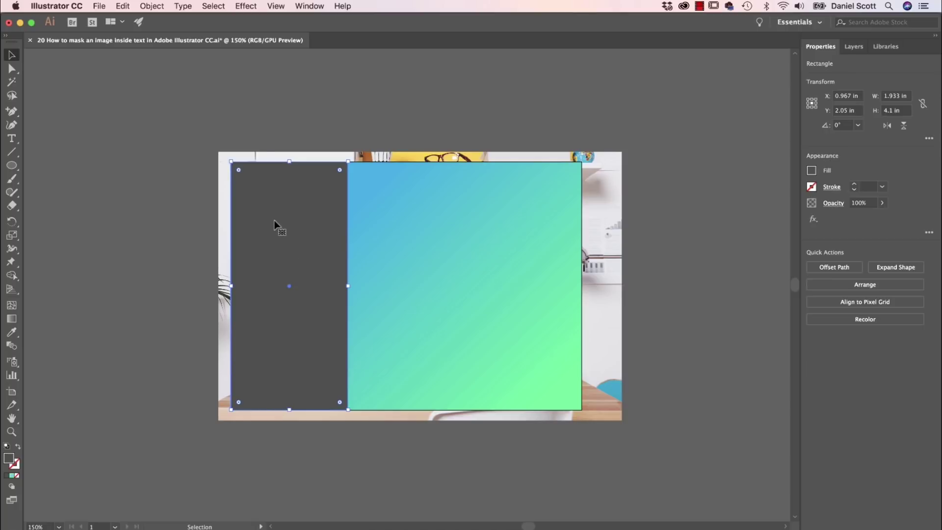
left_click(619, 221, "shift")
left_click(624, 221, "shift")
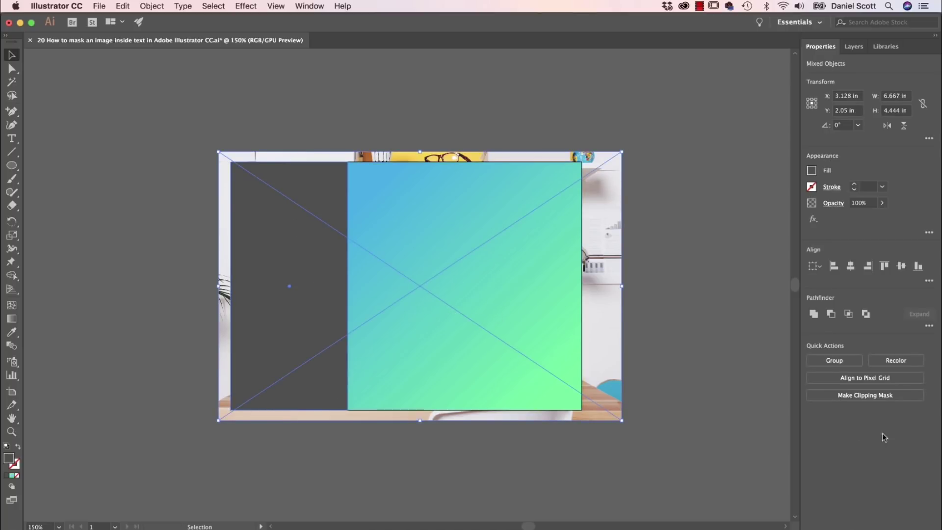
left_click(854, 395)
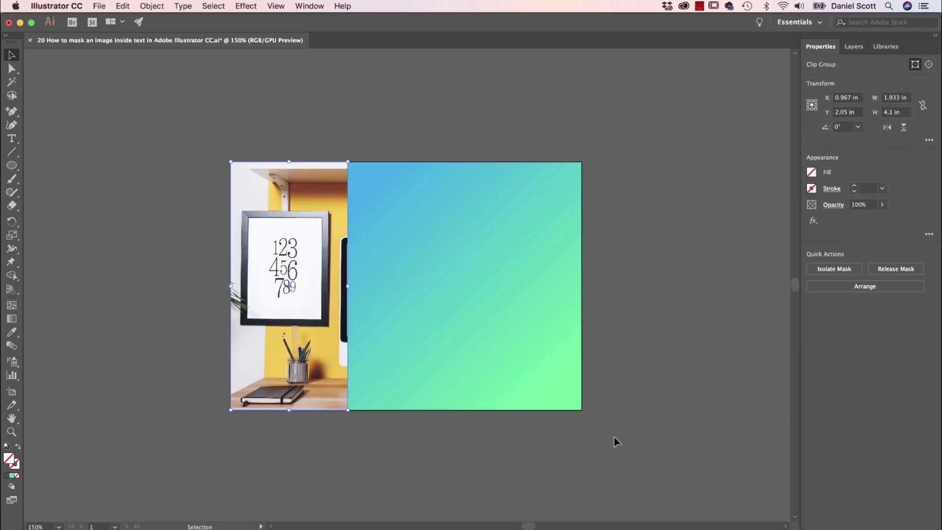
Draw a circle on the empty pasteboard right of the artboard and fill it light cyan
left_click(661, 317)
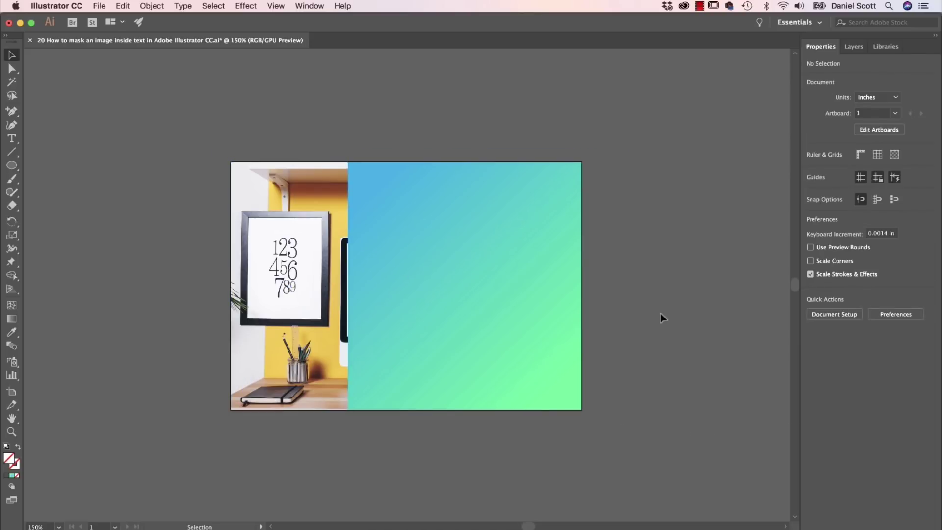
left_click_drag(710, 291, 357, 298)
key("l")
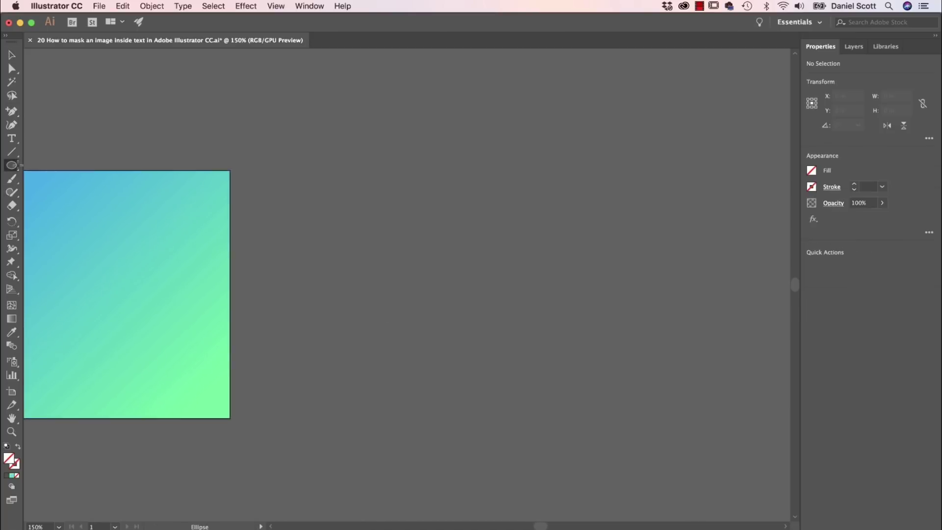
mouse_move(406, 145)
left_mouse_down()
mouse_move(654, 368)
mouse_move(632, 340)
left_mouse_up()
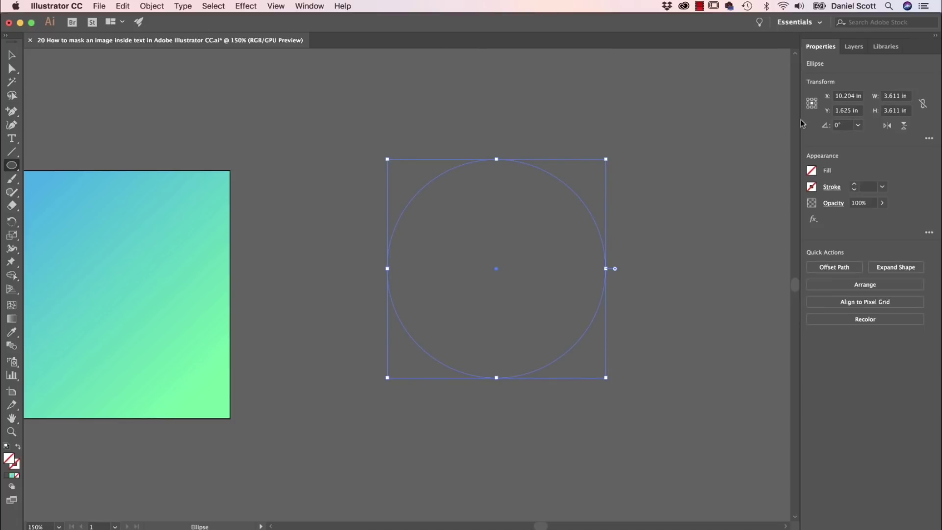
left_click(811, 172)
left_click(746, 217)
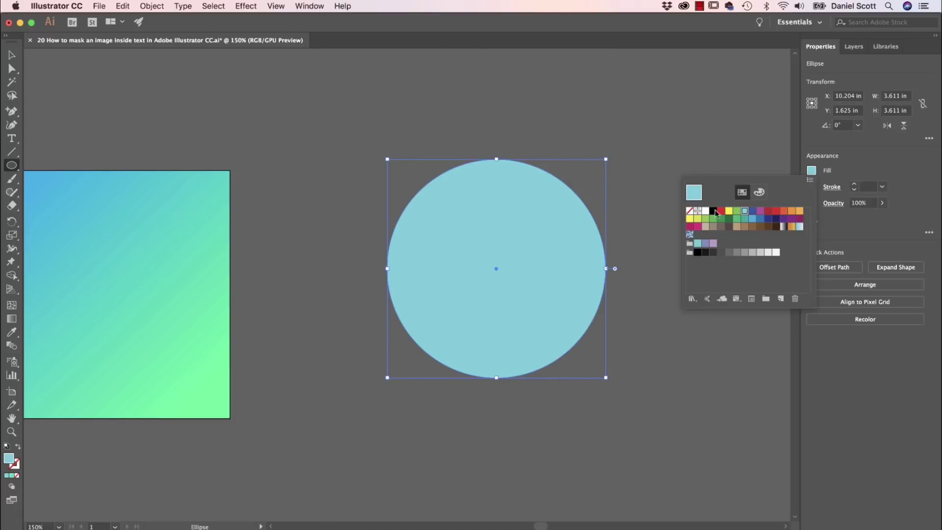
left_click(397, 122)
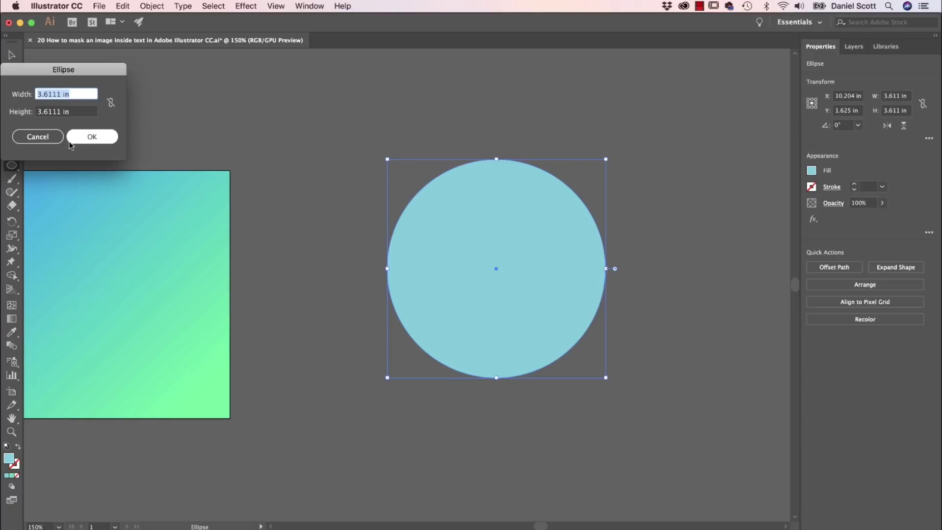
left_click(37, 137)
Place the Drawing 2.jpg piggy-bank photo and move it over the cyan circle
left_click(99, 6)
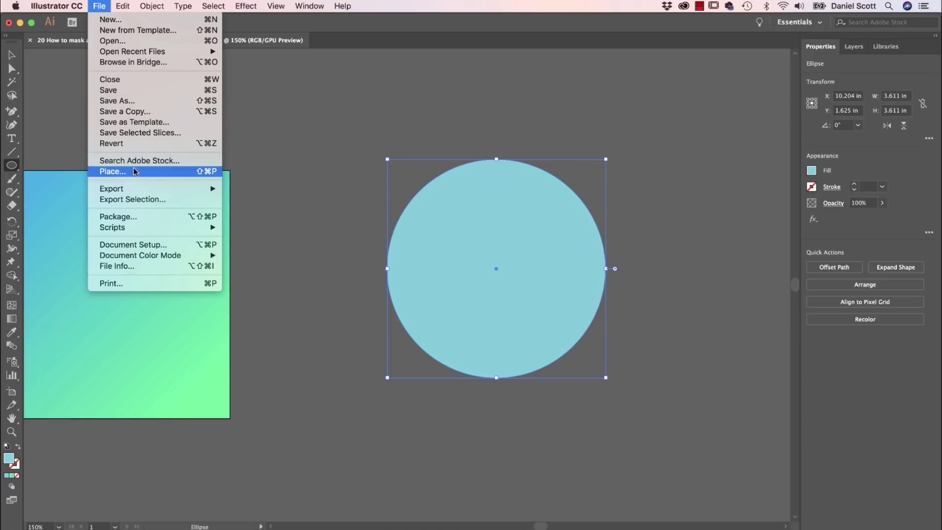
left_click(117, 170)
left_click(439, 231)
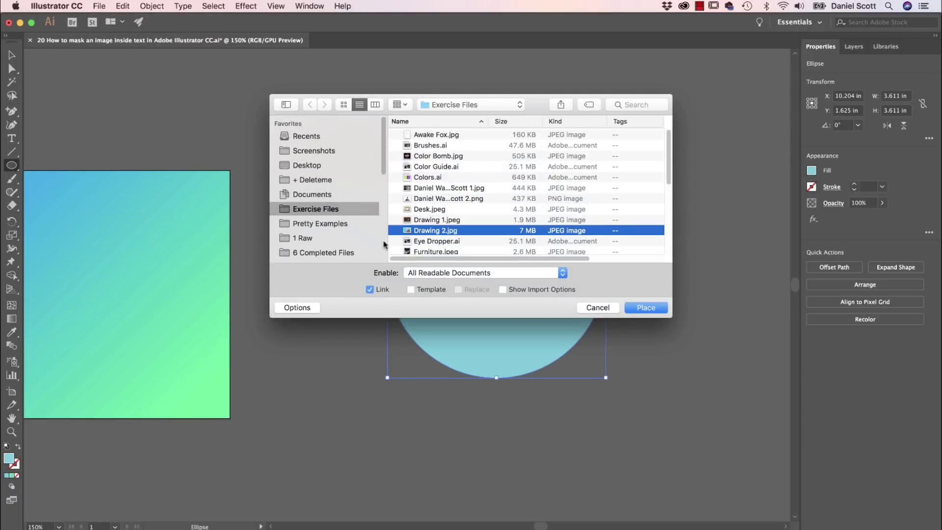
left_click(646, 307)
left_click_drag(326, 127, 699, 360)
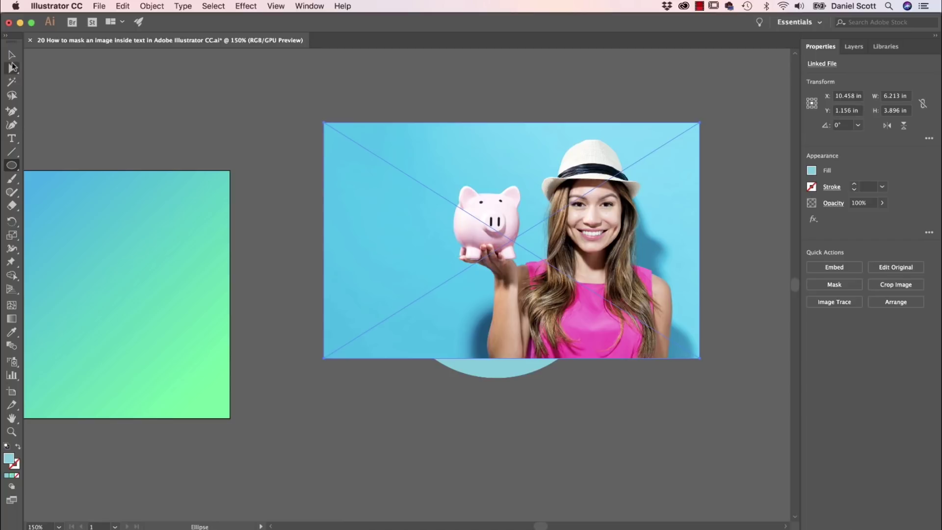
left_click(12, 55)
left_click_drag(633, 217, 593, 274)
Send the photo behind the circle and clip it inside the circle
left_click(896, 302)
left_click(802, 345)
left_click(556, 269, "shift")
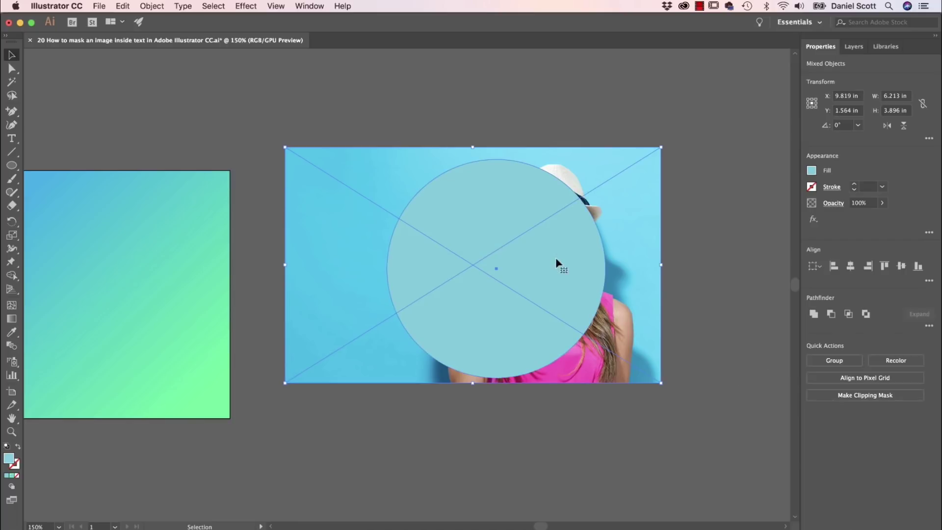
left_click(865, 394)
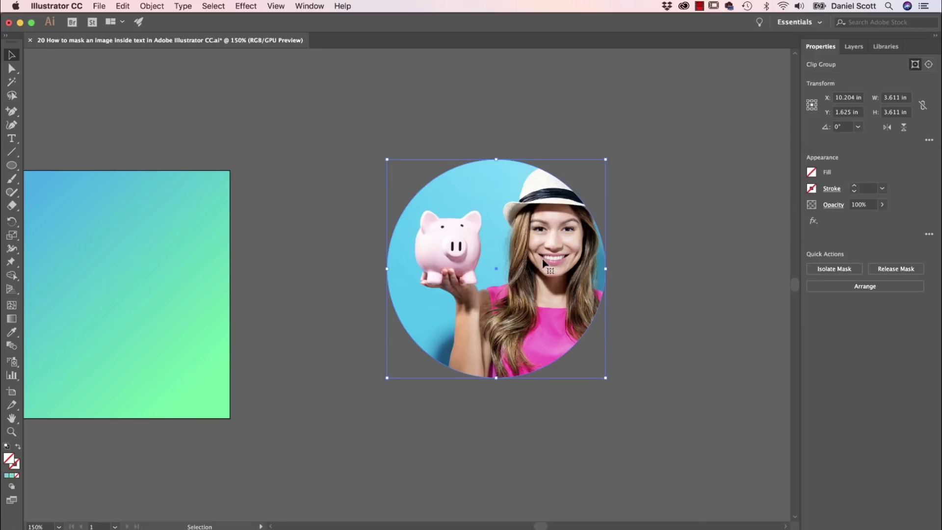
Undo the accidental move and reposition the photo inside the circle mask
left_click_drag(539, 251, 487, 173)
key("super+z")
key("super+z")
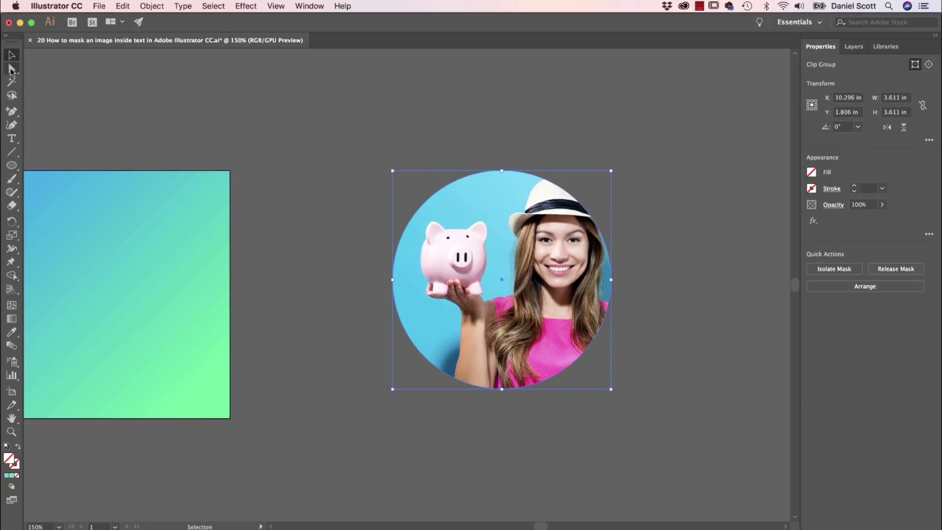
left_click(12, 68)
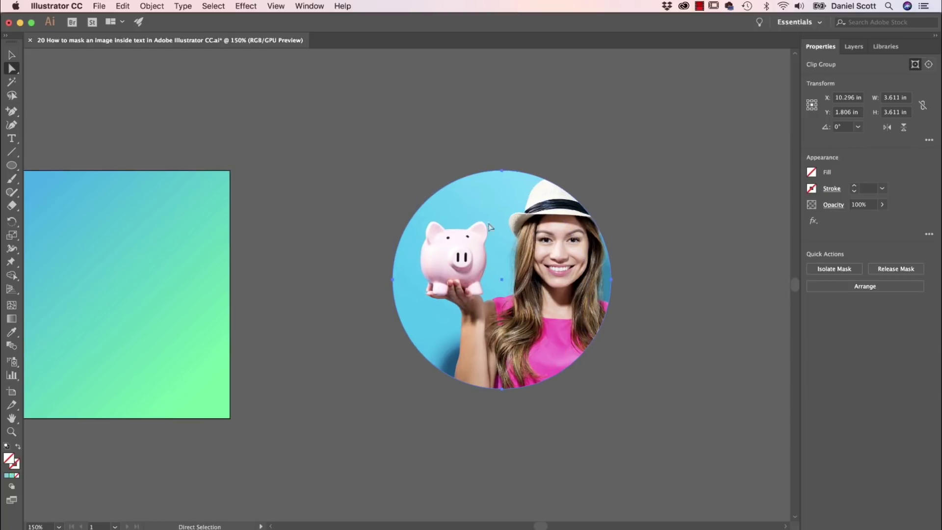
left_click(505, 235)
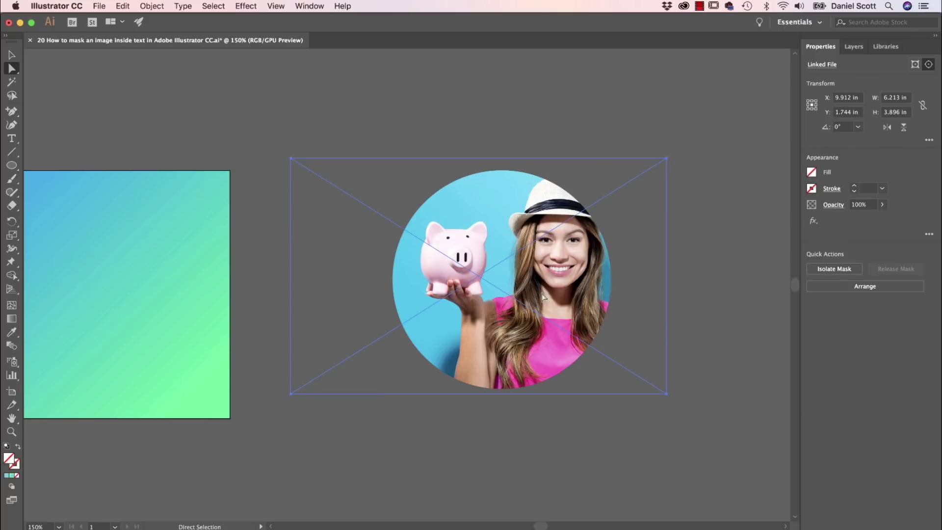
mouse_move(548, 285)
left_mouse_down()
mouse_move(554, 281)
mouse_move(536, 288)
left_mouse_up()
Scale the photo slightly smaller and shift it left within the circle
left_click(12, 55)
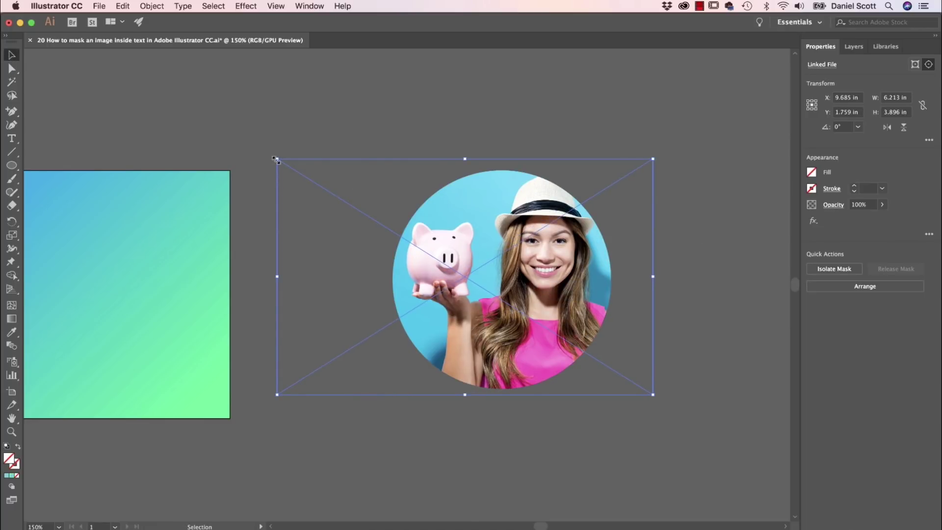
left_click_drag(277, 160, 289, 168)
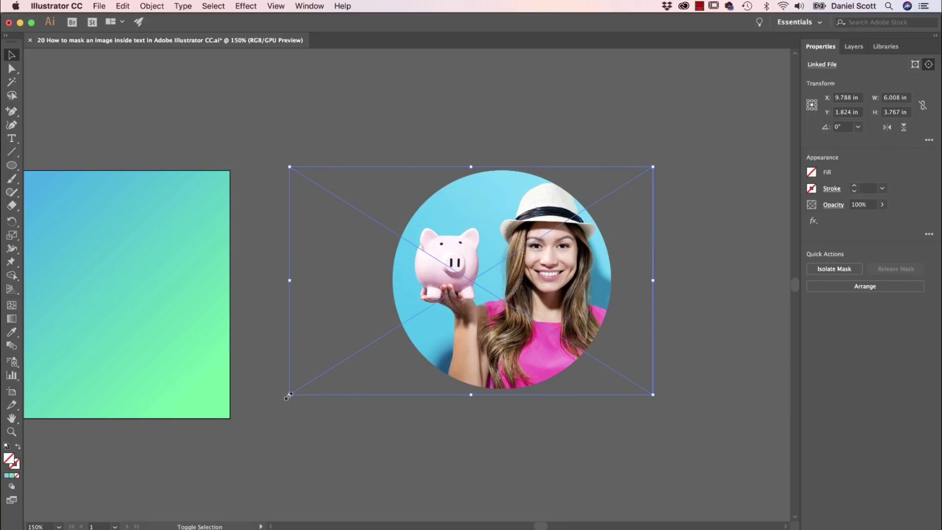
left_click_drag(289, 396, 291, 394)
left_click_drag(550, 284, 519, 284)
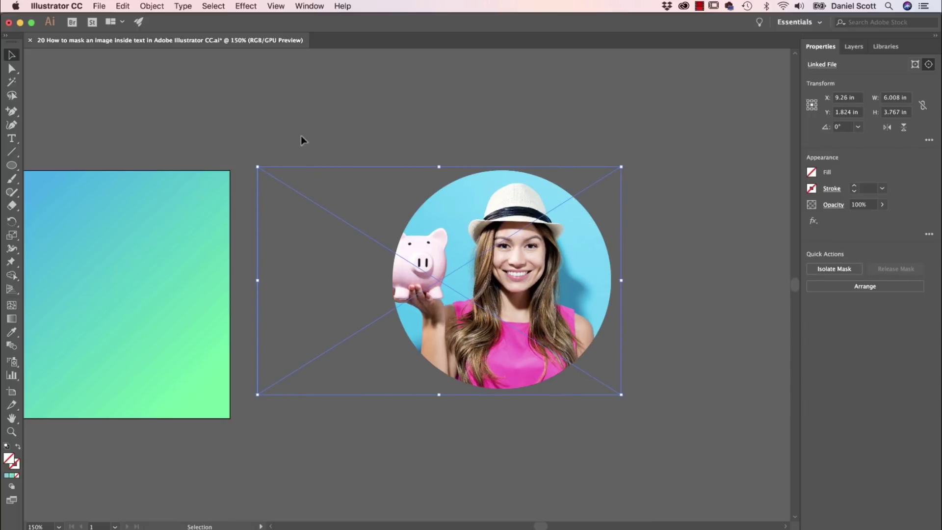
left_click(221, 109)
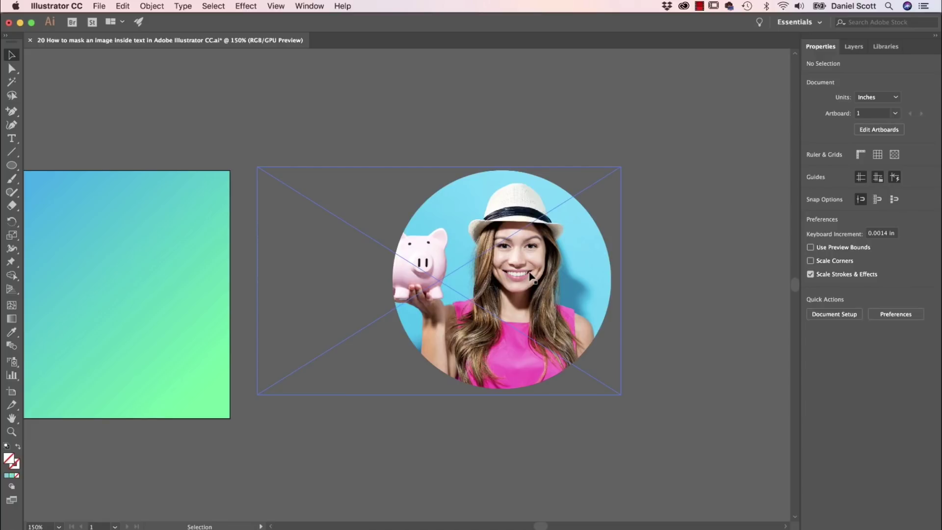
left_click(561, 256)
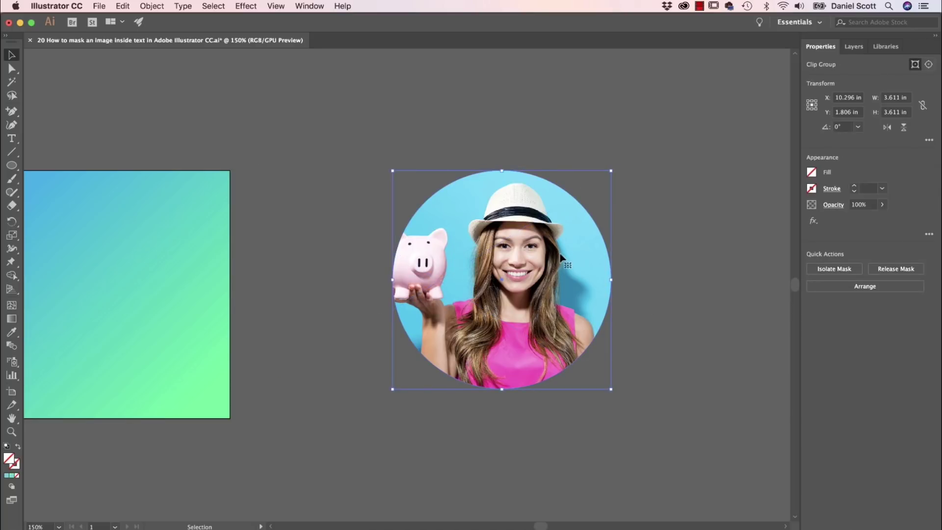
left_click(896, 269)
left_click(596, 254)
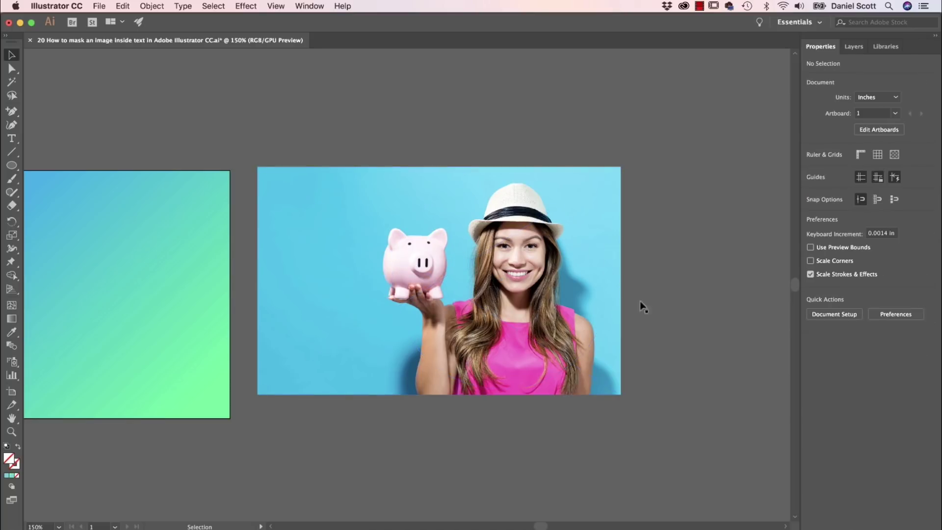
left_click_drag(530, 265, 535, 291)
left_click(536, 211)
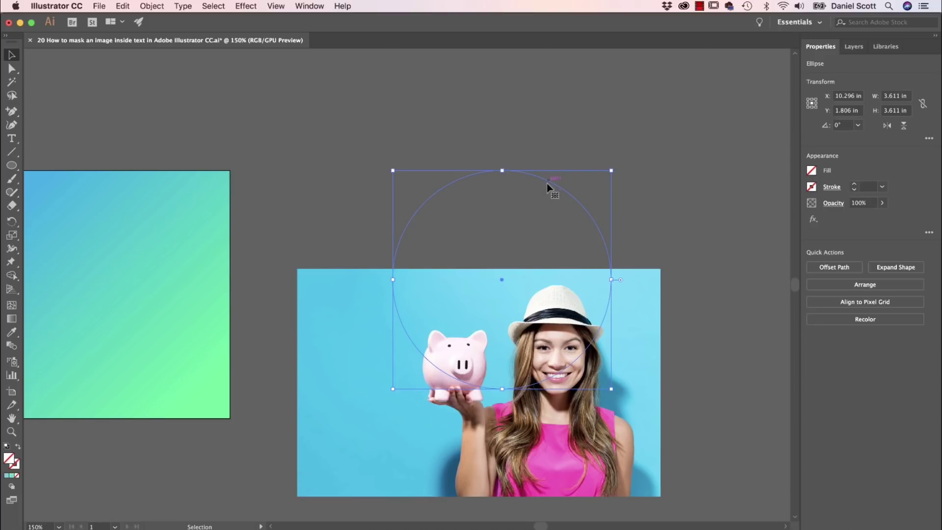
left_click(311, 166)
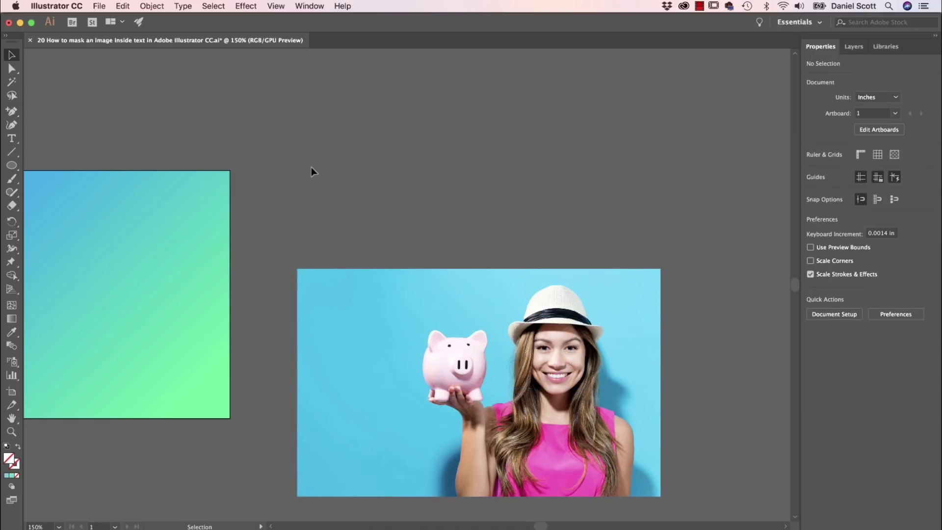
key("super+shift+z")
key("super+shift+z")
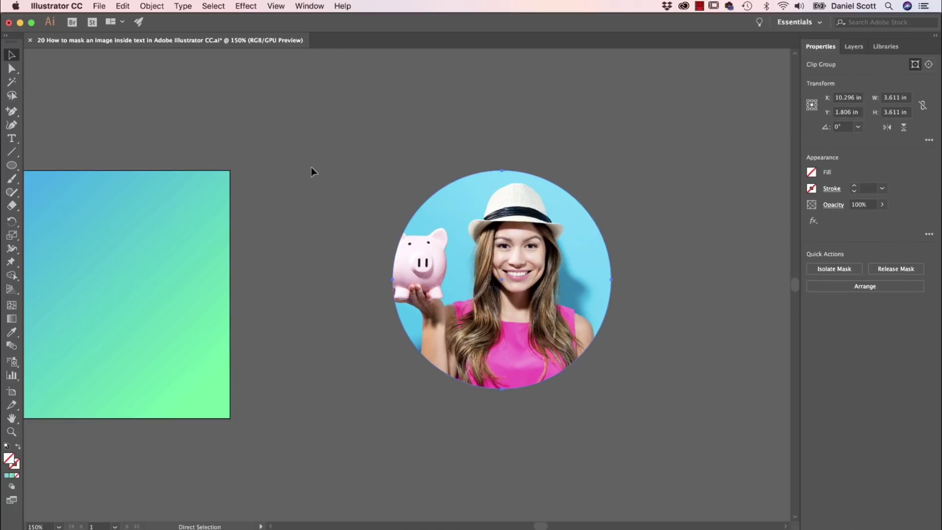
left_click(367, 161)
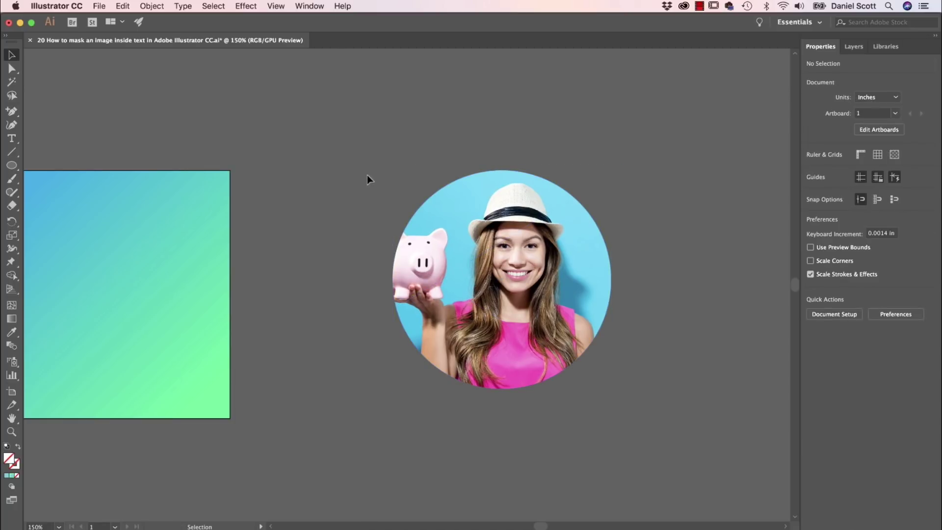
scroll(339, 135, "up", 8)
scroll(339, 135, "left", 5)
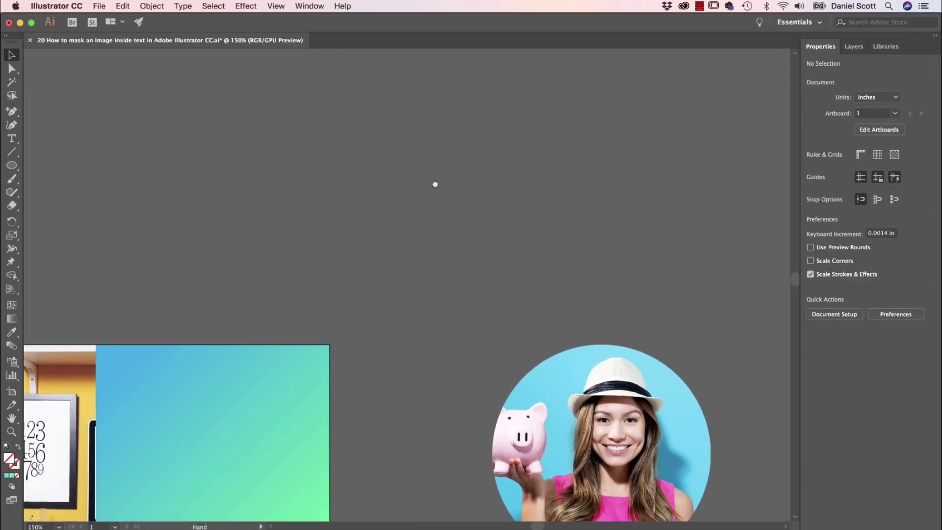
Draw a small circle on the empty canvas and fill it orange
left_click(12, 166)
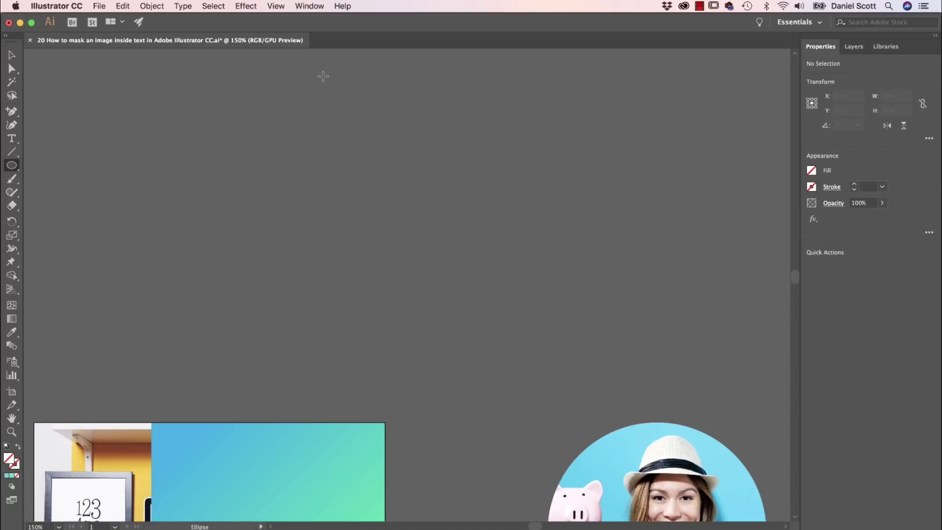
left_click_drag(325, 73, 413, 152)
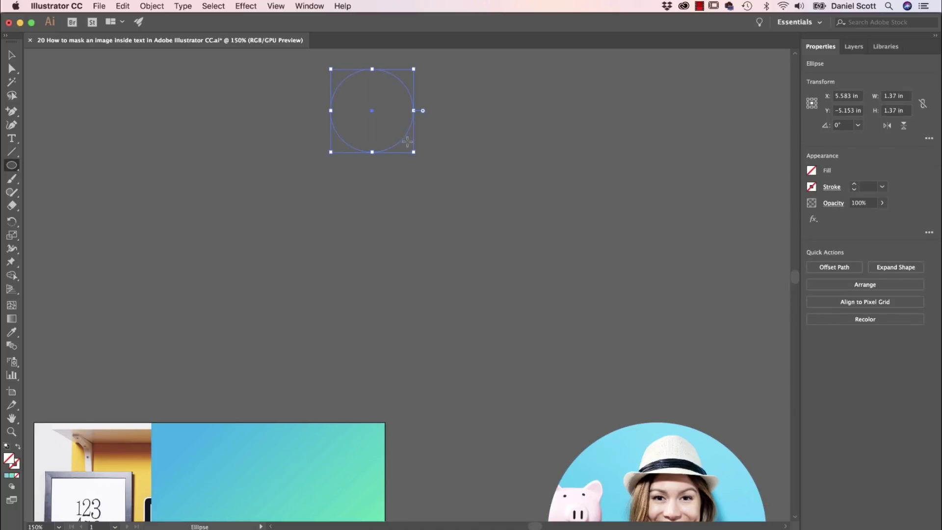
left_click(812, 171)
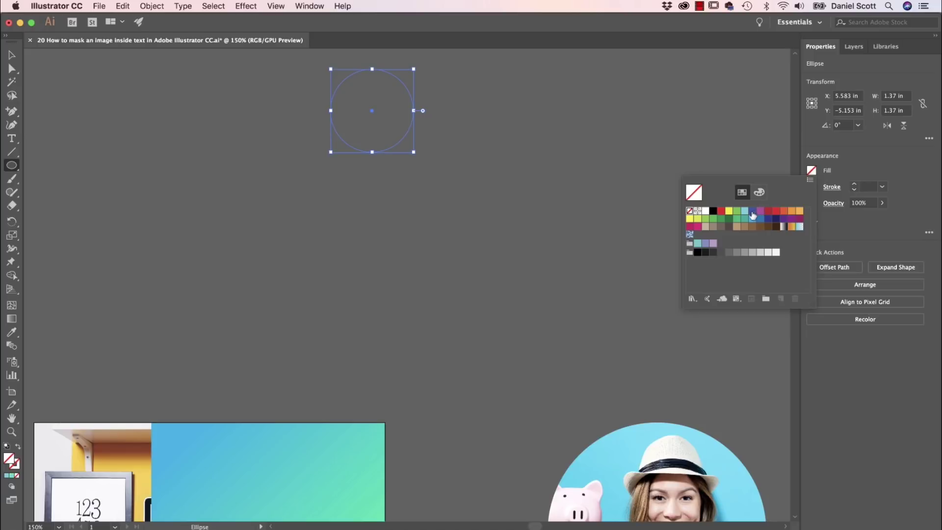
left_click(799, 211)
left_click(485, 146)
left_click(508, 166)
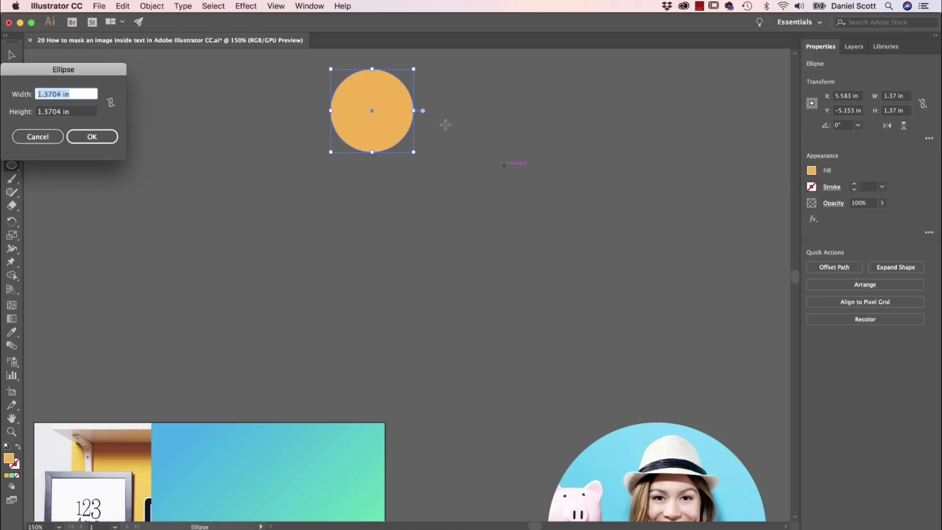
key("Escape")
Shrink the circle, copy it into a column of four, and group the column
left_click(13, 57)
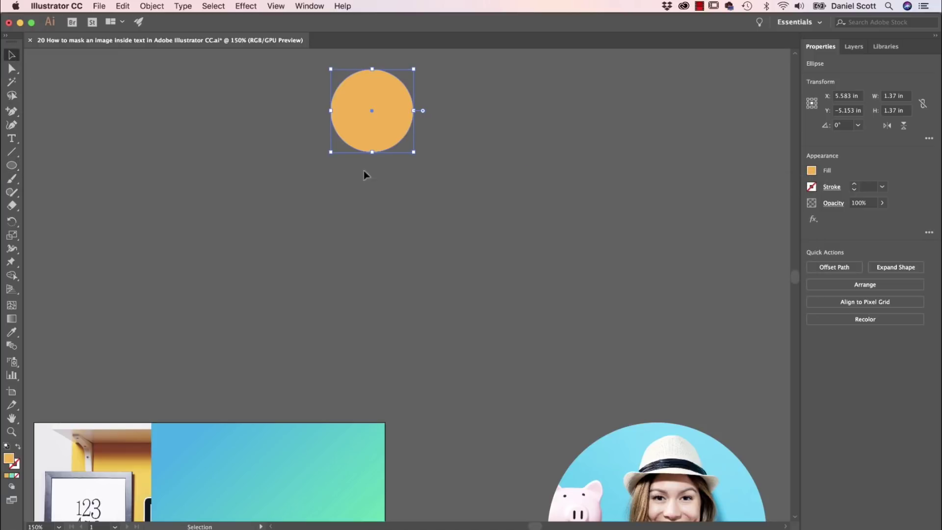
left_click_drag(414, 153, 398, 137)
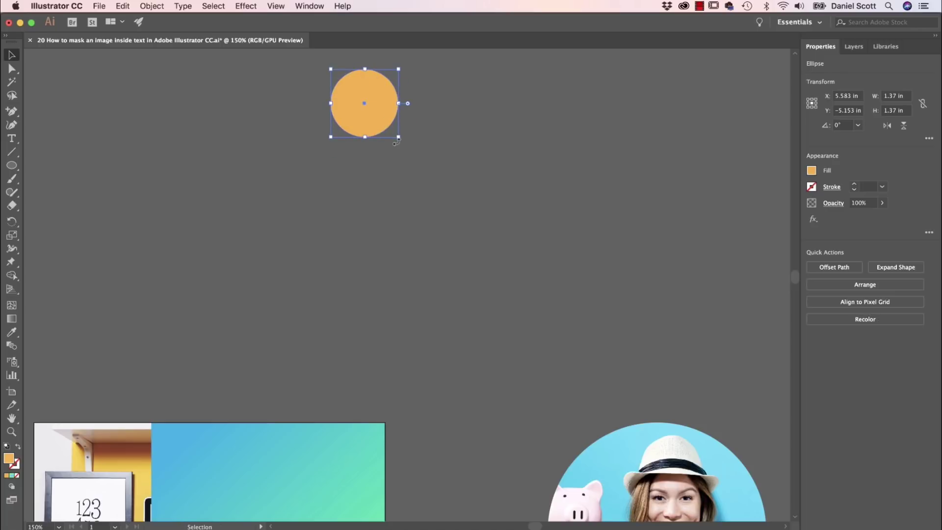
key("super+v")
key("super+z")
left_click_drag(383, 103, 377, 353)
key("super+a")
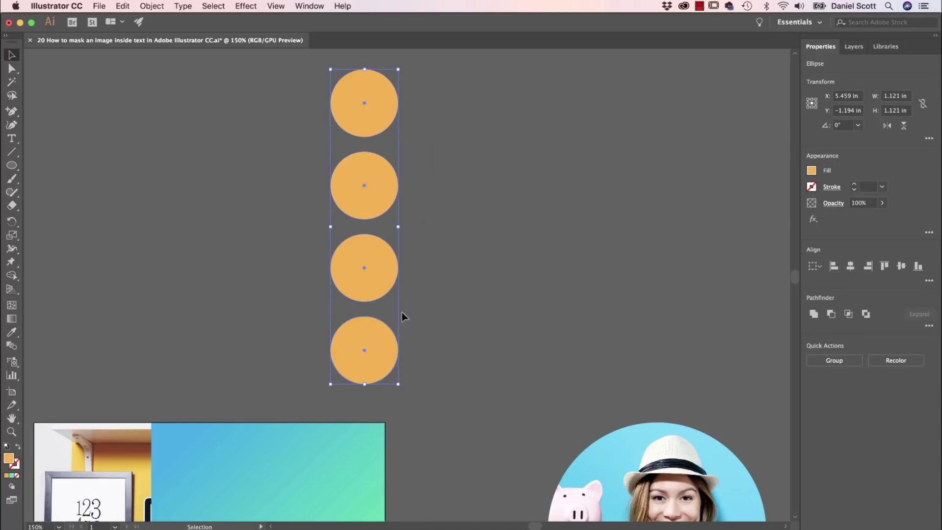
key("super+g")
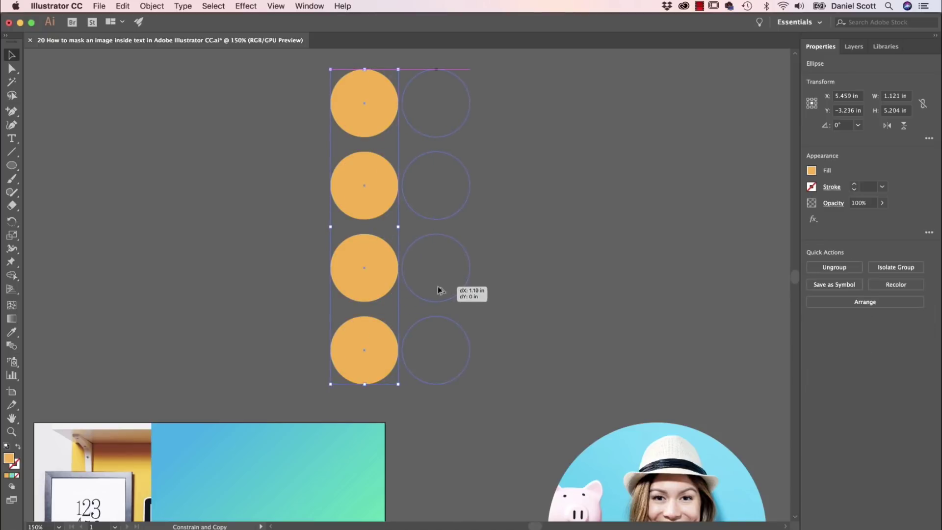
Copy the column of circles into three more columns to the right
left_click_drag(363, 279, 601, 301)
left_click(609, 301)
left_click(699, 244)
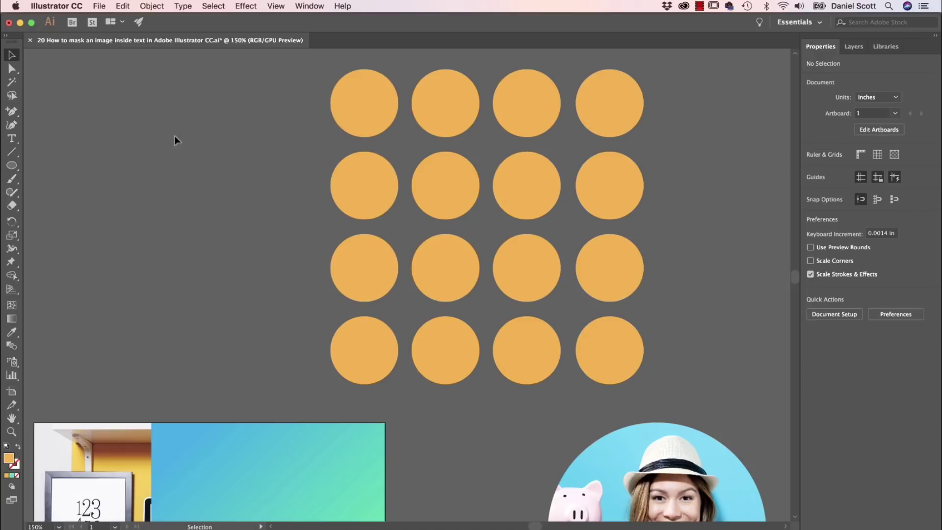
Place Color Bomb.jpg large over the circle grid and send it to the back
key("super+shift+p")
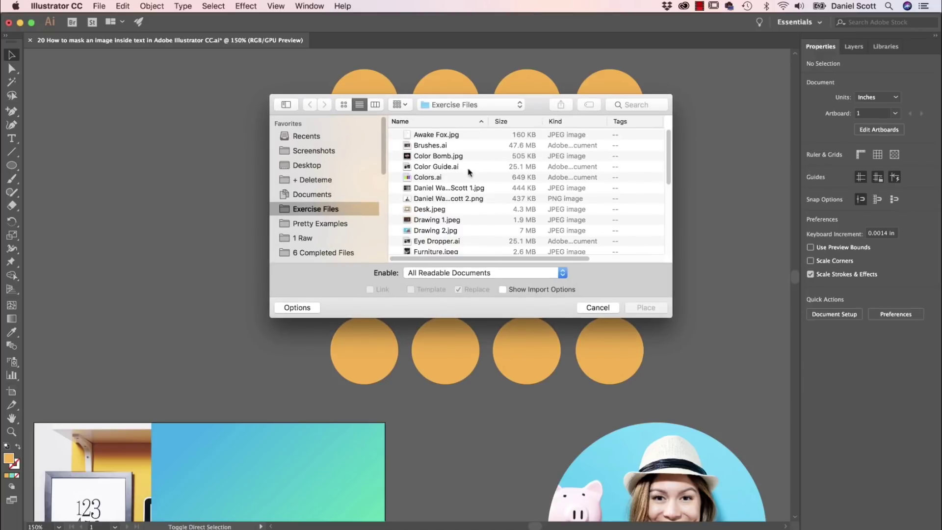
left_click(437, 156)
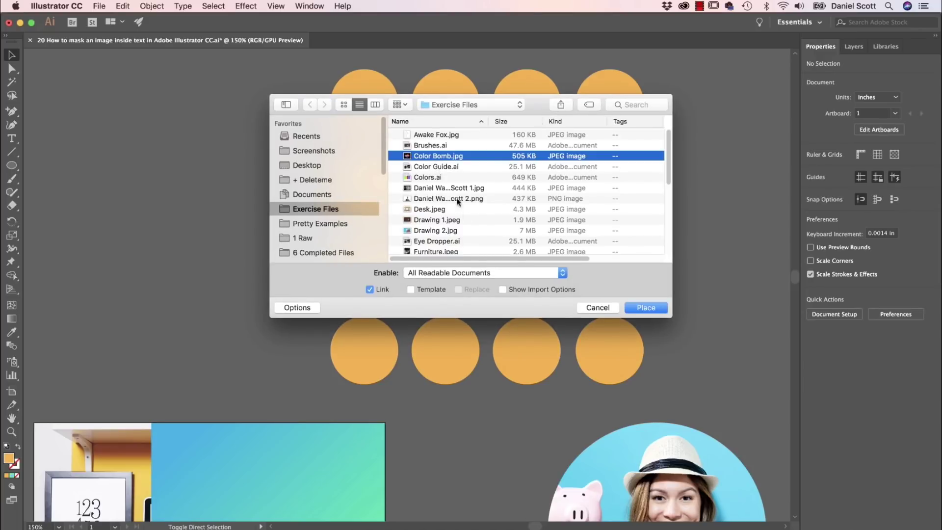
left_click(646, 308)
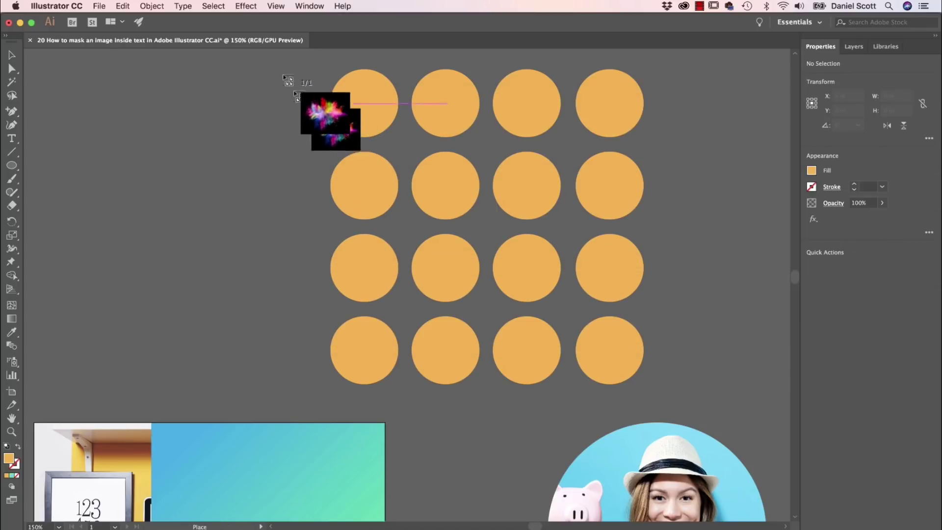
left_click_drag(299, 60, 718, 418)
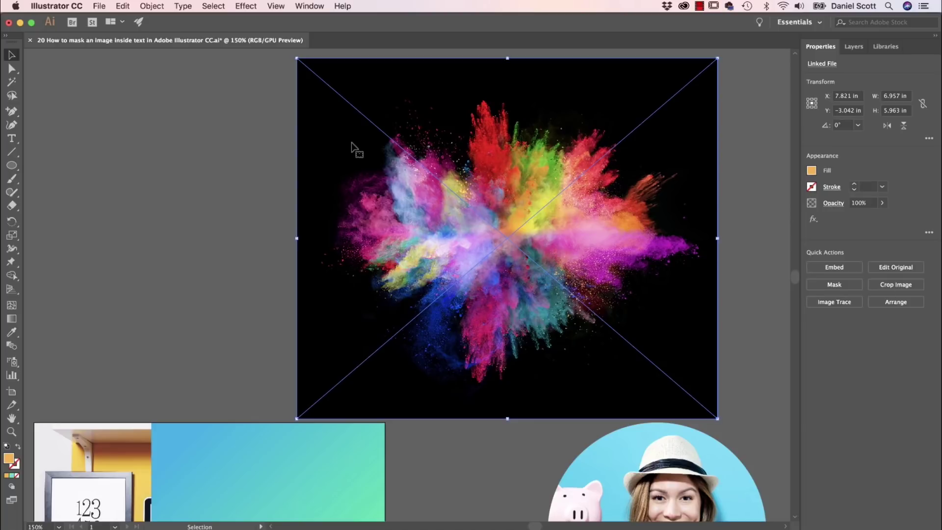
left_click(895, 301)
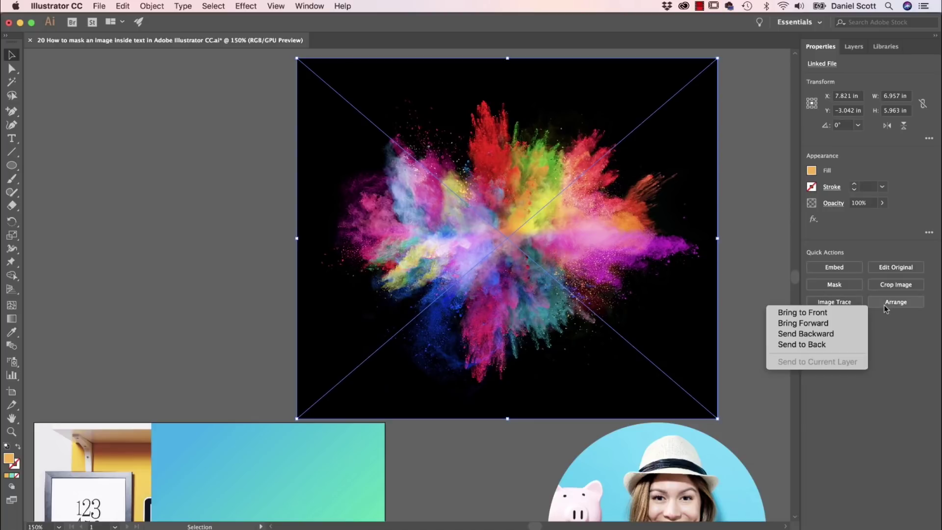
left_click(831, 345)
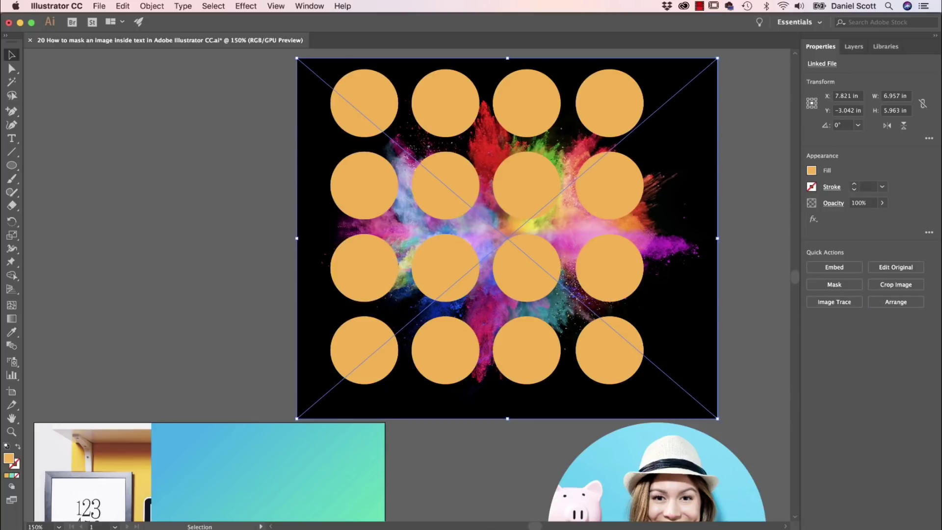
scroll(212, 98, "right", 2)
Undo a trial clipping mask and leave only the sixteen circles selected
key("super+a")
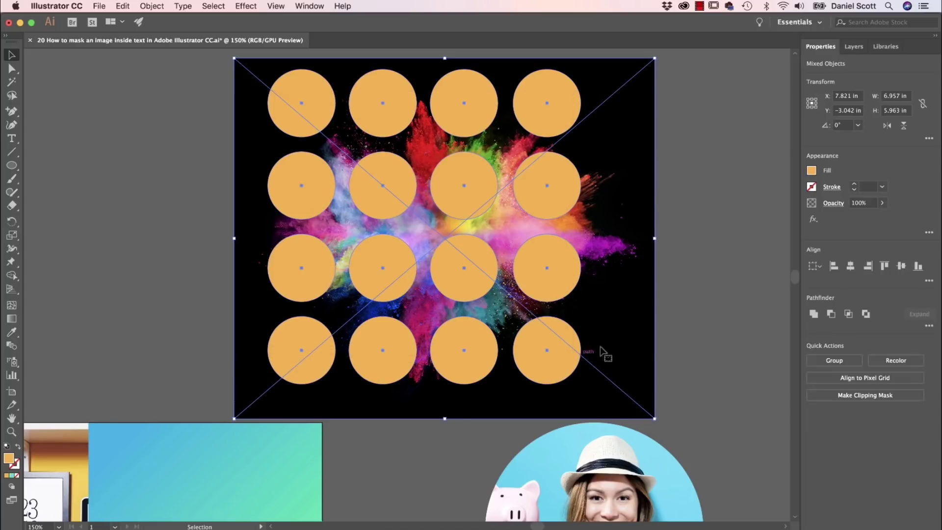
left_click(864, 395)
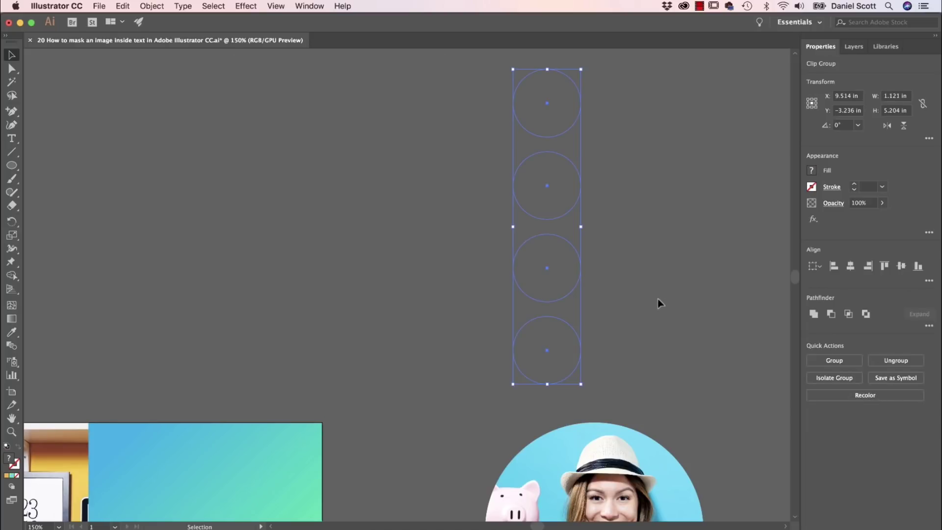
key("super+z")
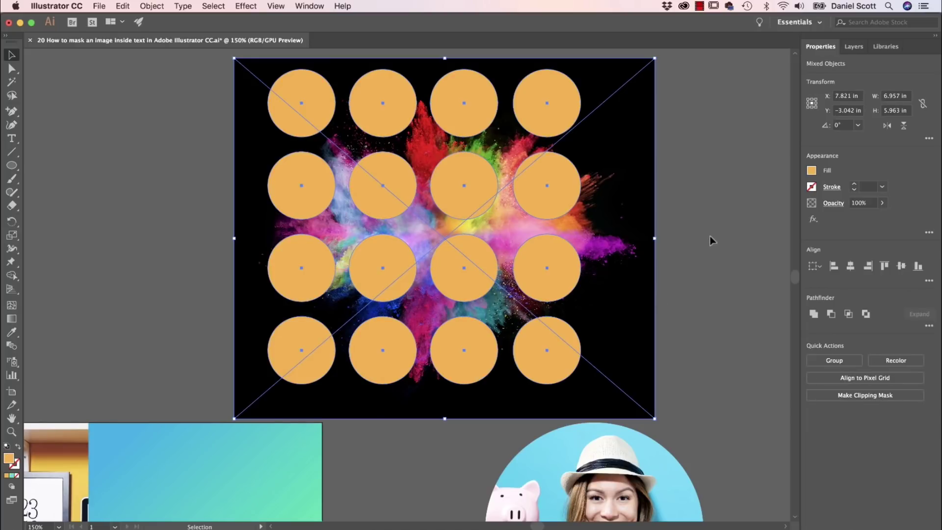
left_click(706, 247)
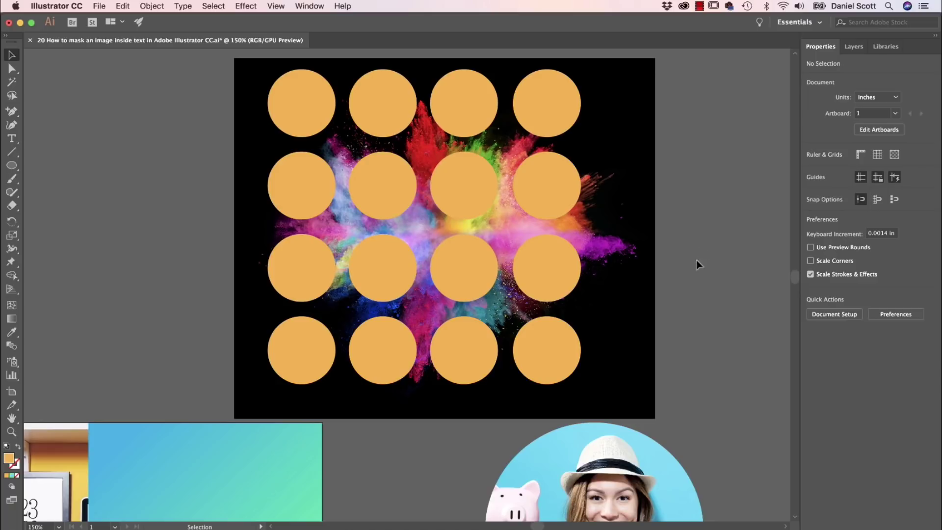
key("super+a")
left_click(569, 388, "shift")
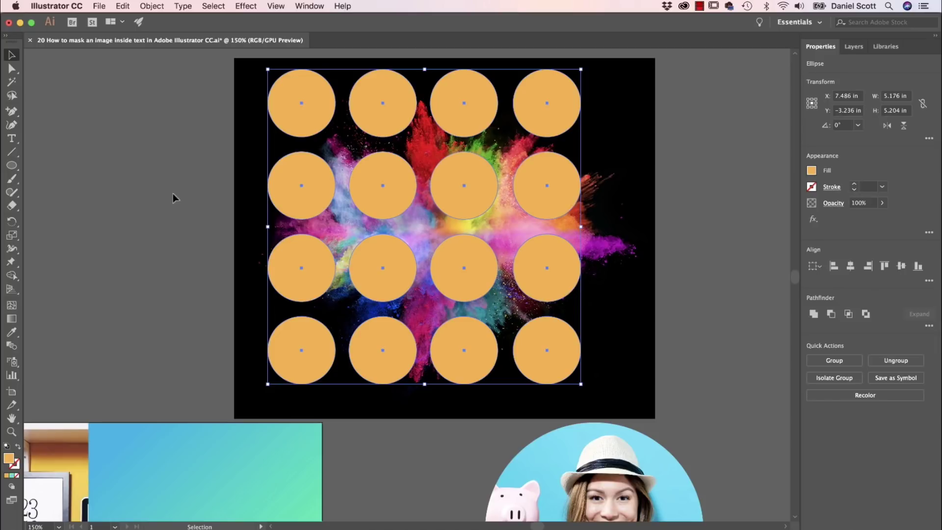
Make the circles a compound path, select it with the photo, and apply a clipping mask
left_click(157, 8)
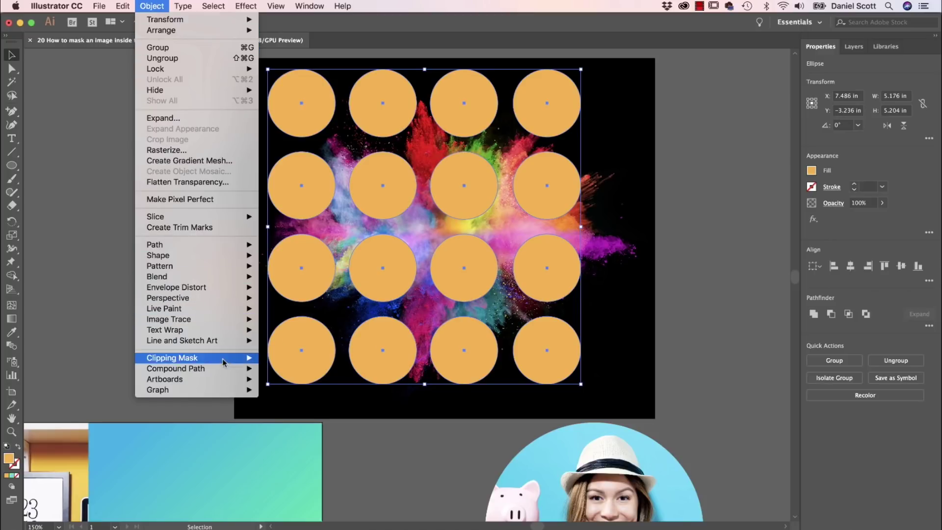
mouse_move(175, 368)
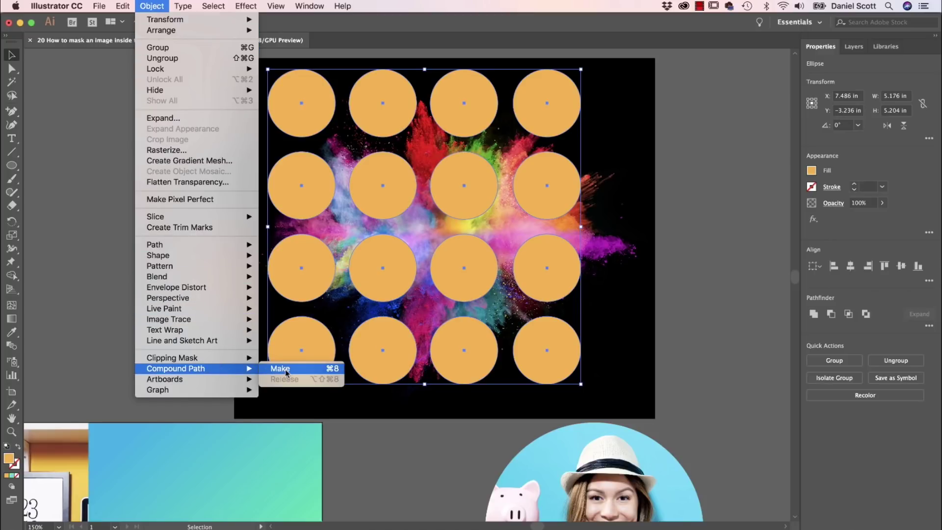
left_click(284, 369)
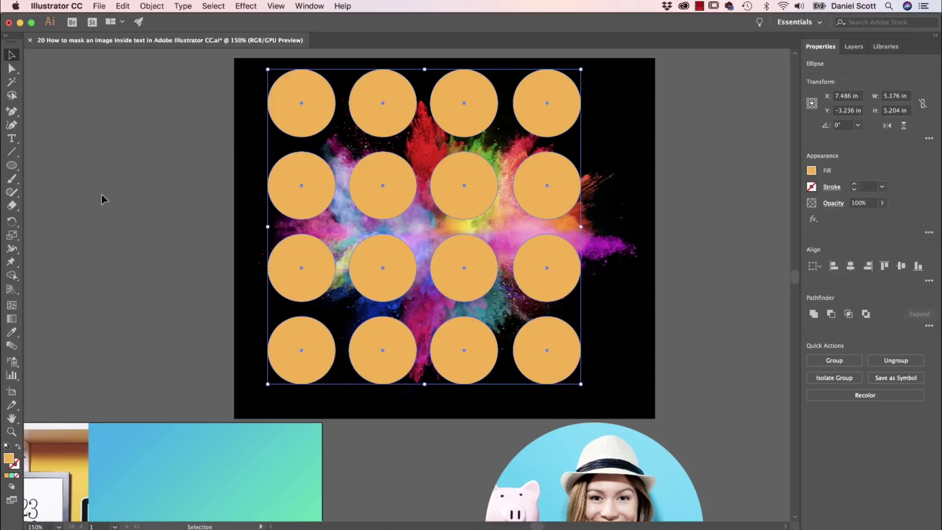
left_click(626, 217, "shift")
left_click(633, 210)
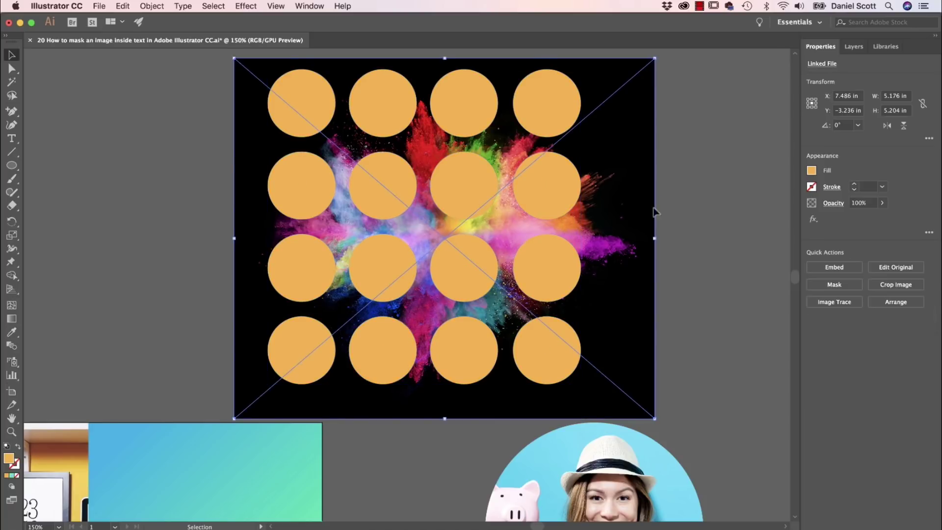
left_click(535, 259, "shift")
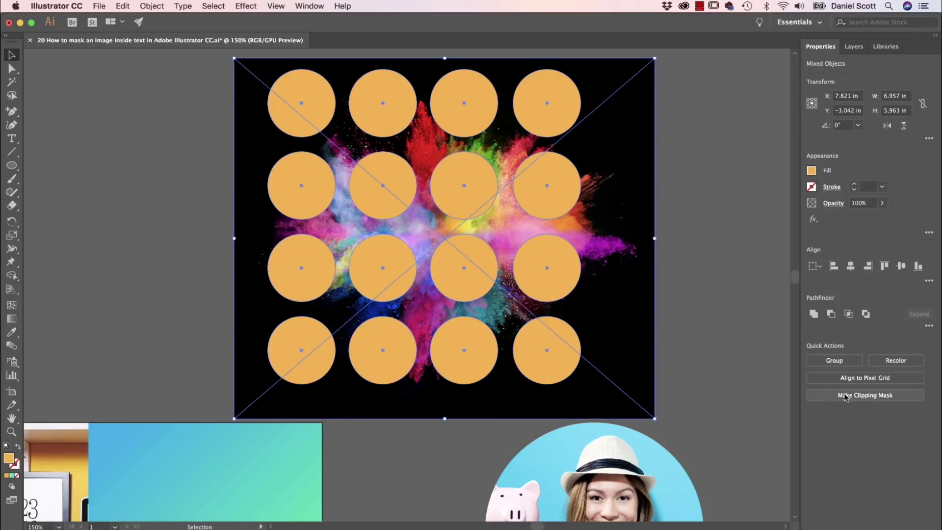
left_click(865, 394)
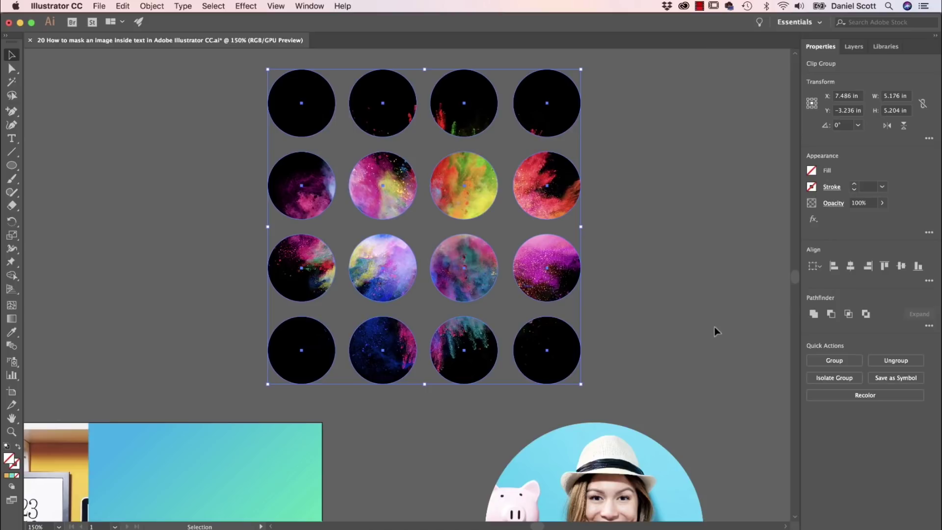
Show the TYPE layer's artwork and move the black BOOM! text up and left
left_click(206, 238)
key("space")
mouse_move(243, 214)
left_mouse_down()
mouse_move(458, 247)
mouse_move(493, 263)
left_mouse_up()
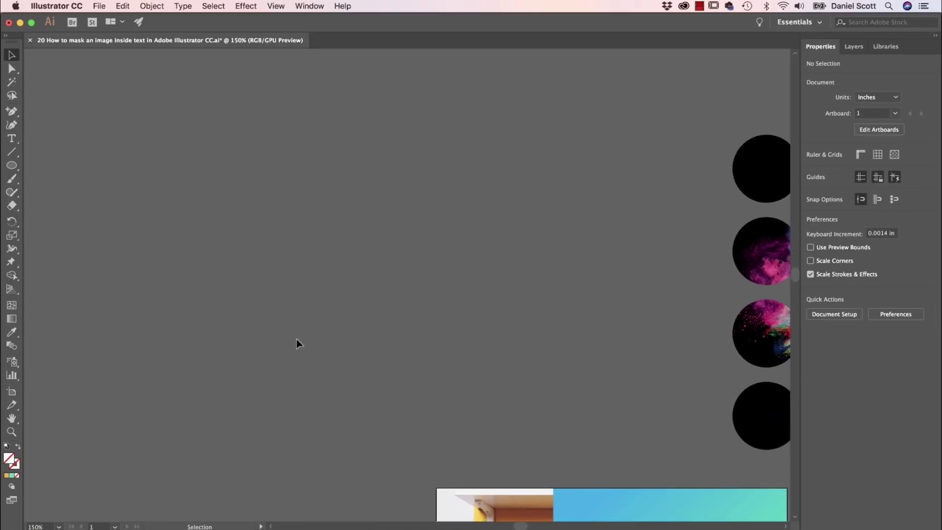
left_click(854, 46)
left_click(810, 63)
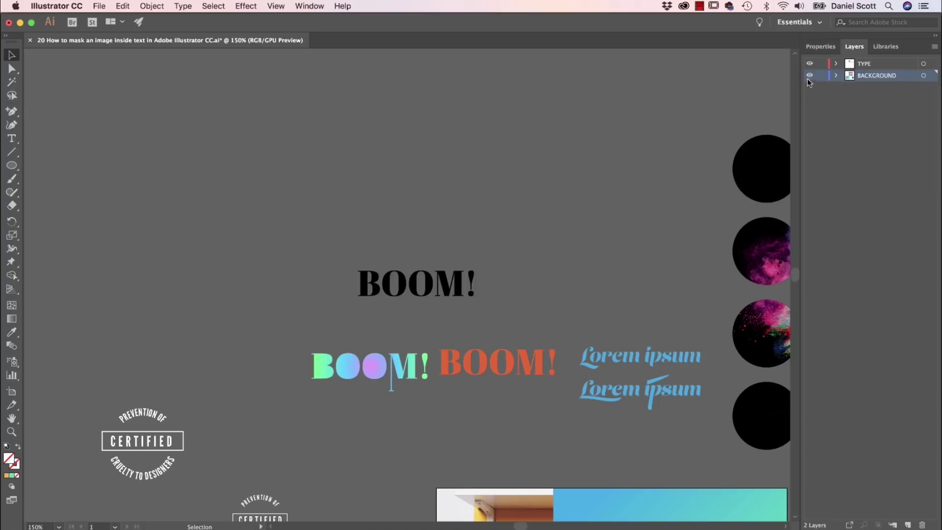
left_click_drag(440, 290, 372, 180)
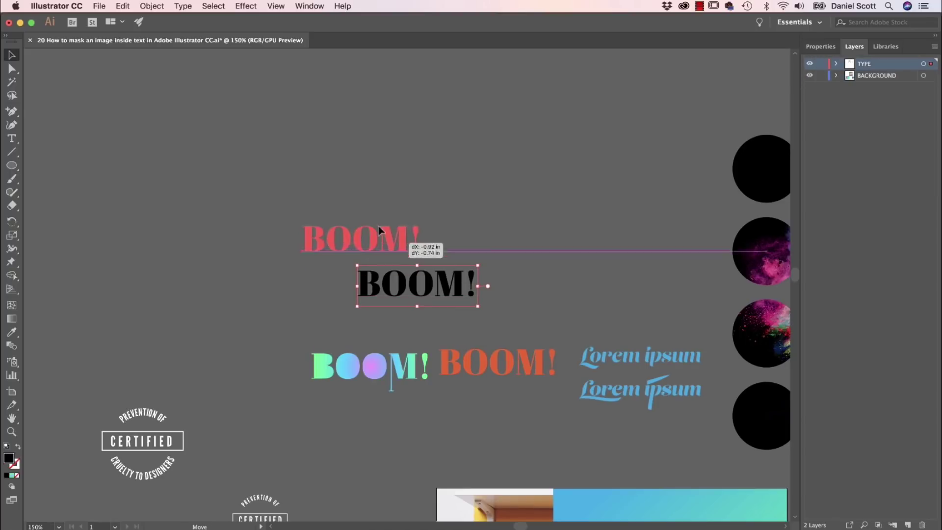
key("super+z")
key("super+z")
left_click_drag(440, 254, 398, 221)
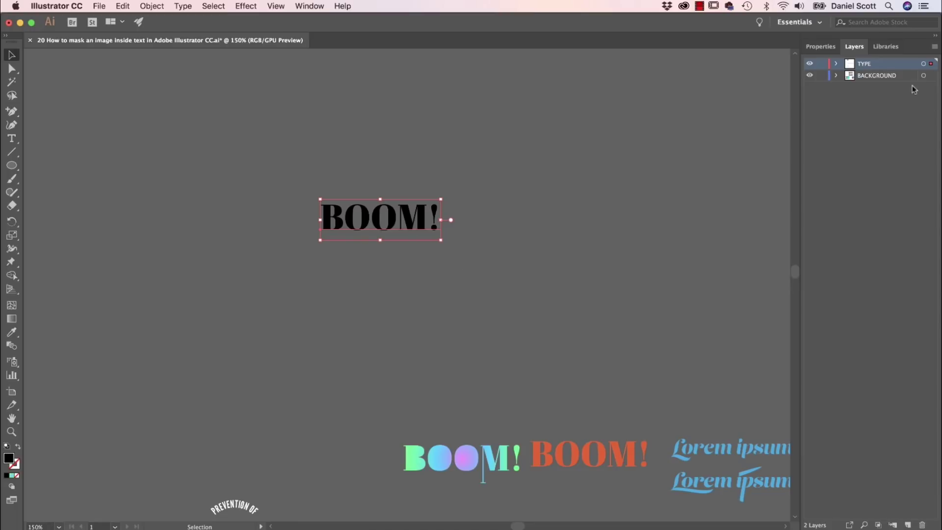
left_click(108, 221)
Place Color Bomb.jpg near BOOM!, then enlarge and nudge it to cover the lettering
key("super+shift+p")
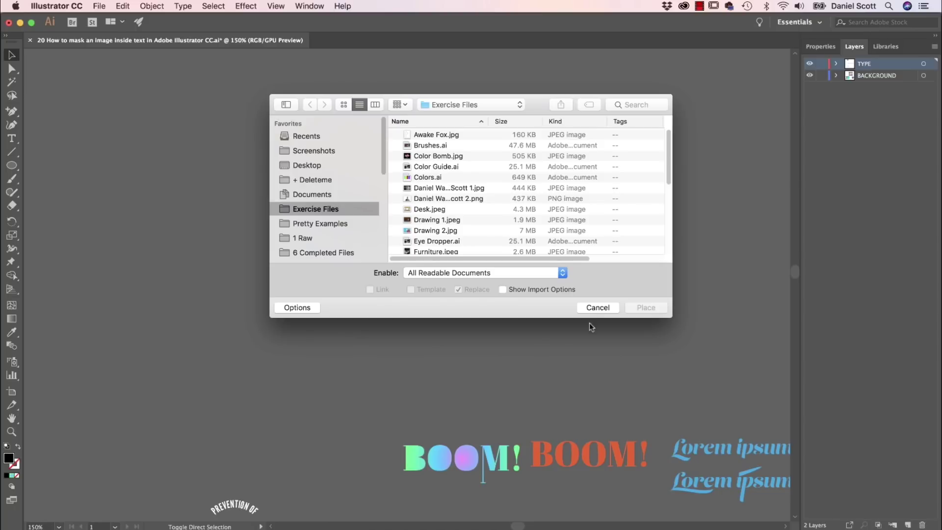
left_click(598, 308)
left_click(99, 6)
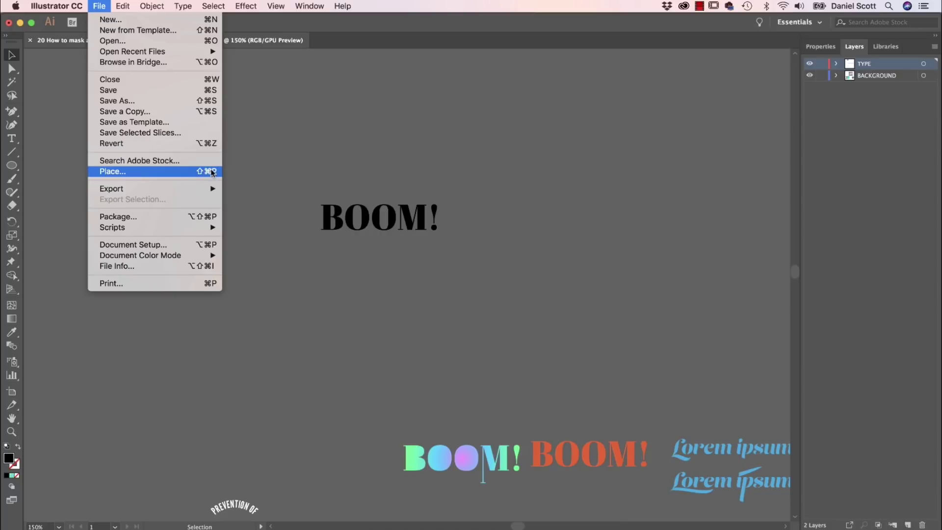
left_click(211, 173)
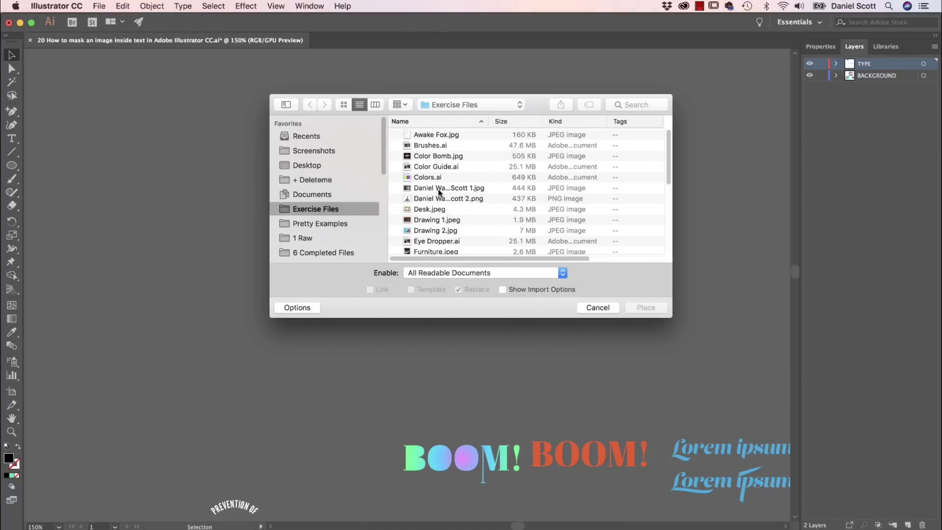
left_click(441, 156)
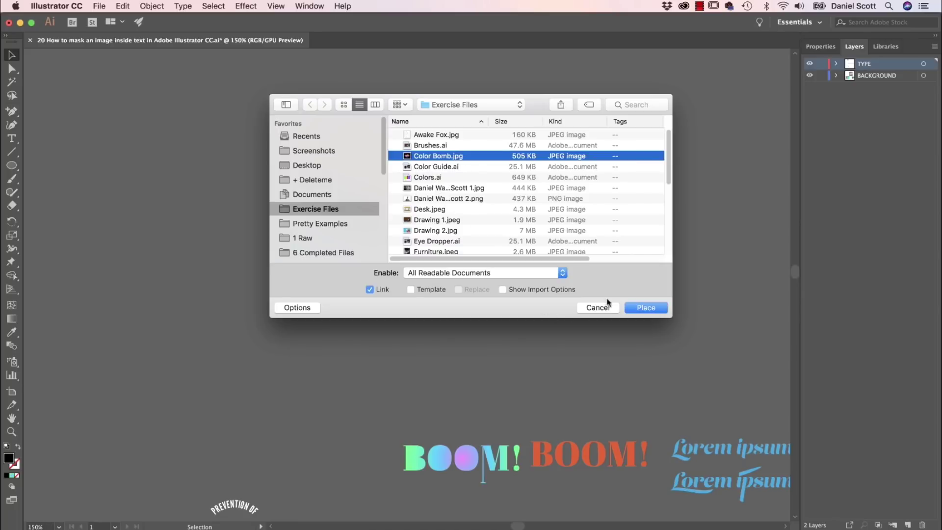
left_click(644, 308)
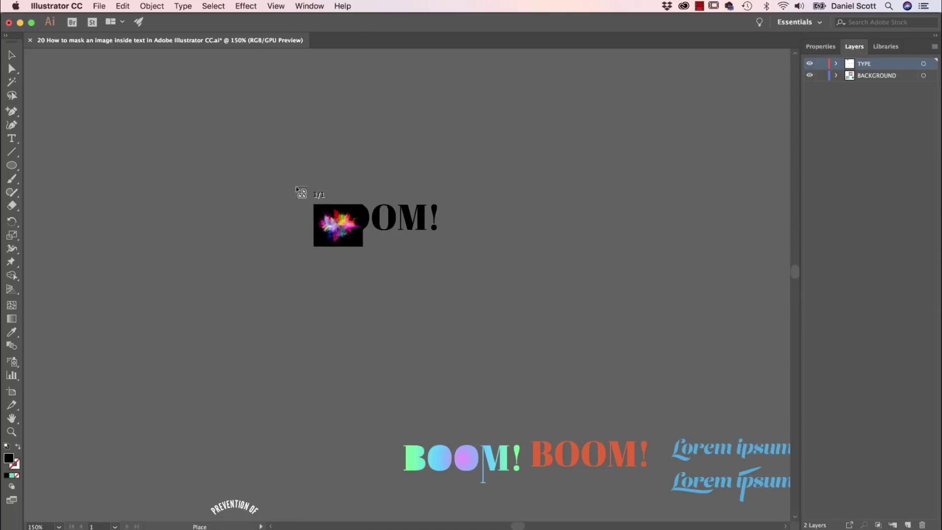
left_click_drag(727, 449, 620, 441)
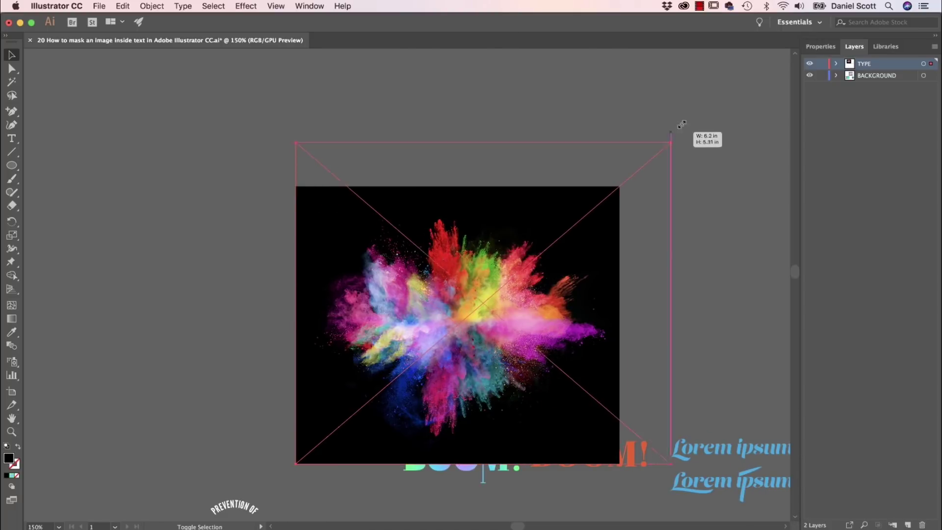
left_click_drag(619, 188, 667, 162)
left_click_drag(631, 284, 663, 275)
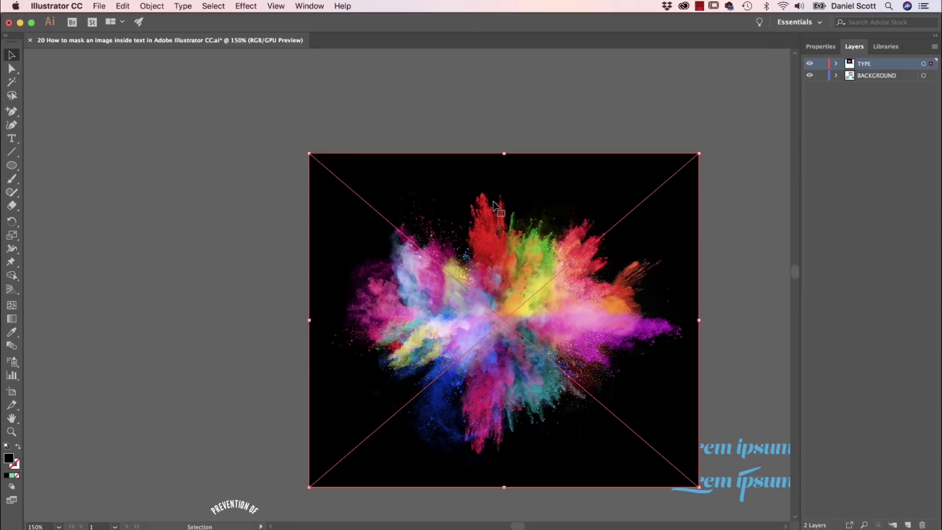
Send the photo behind BOOM!, fill the text white, and clip the photo inside it
left_click(821, 47)
left_click(896, 302)
left_click(825, 346)
left_click(415, 221)
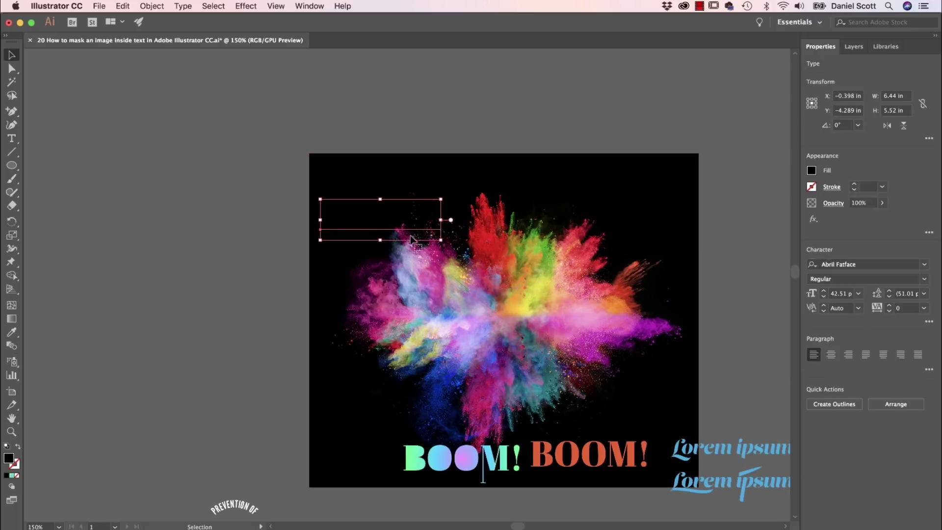
left_click(811, 172)
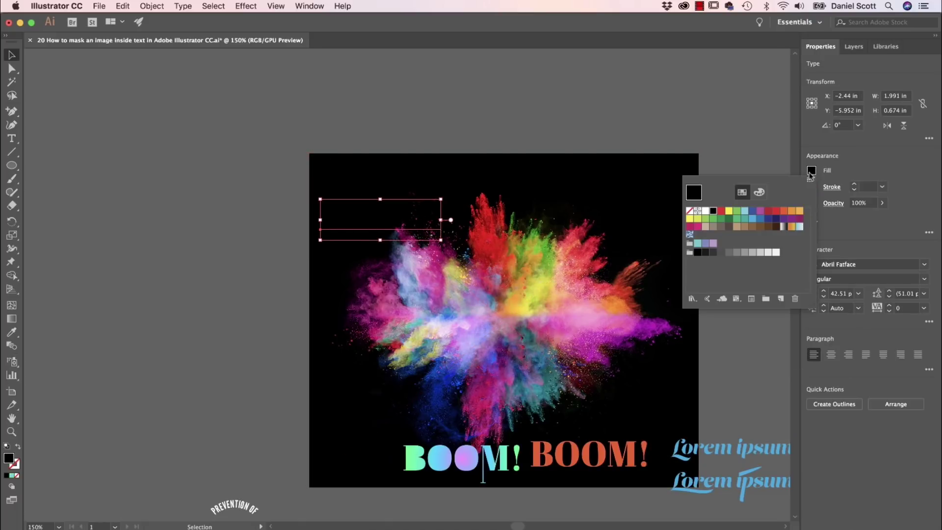
left_click(712, 211)
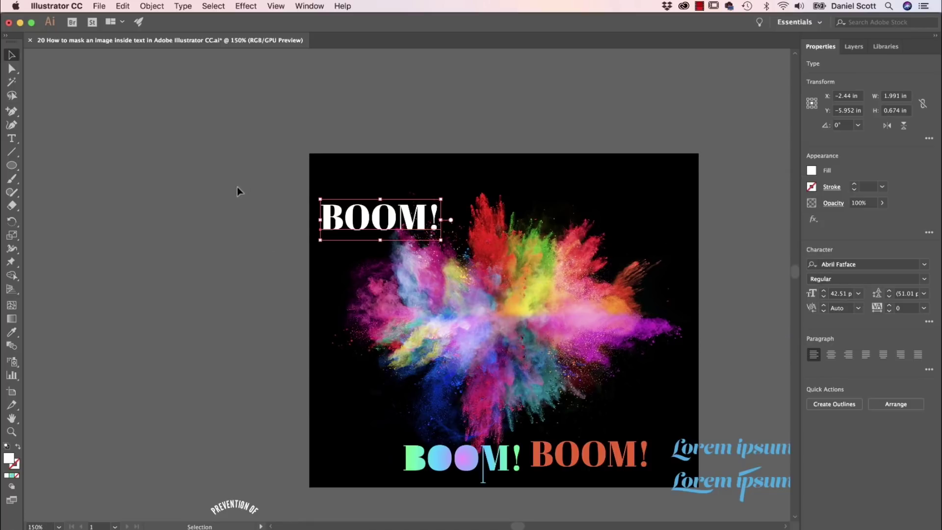
left_click_drag(260, 179, 441, 269)
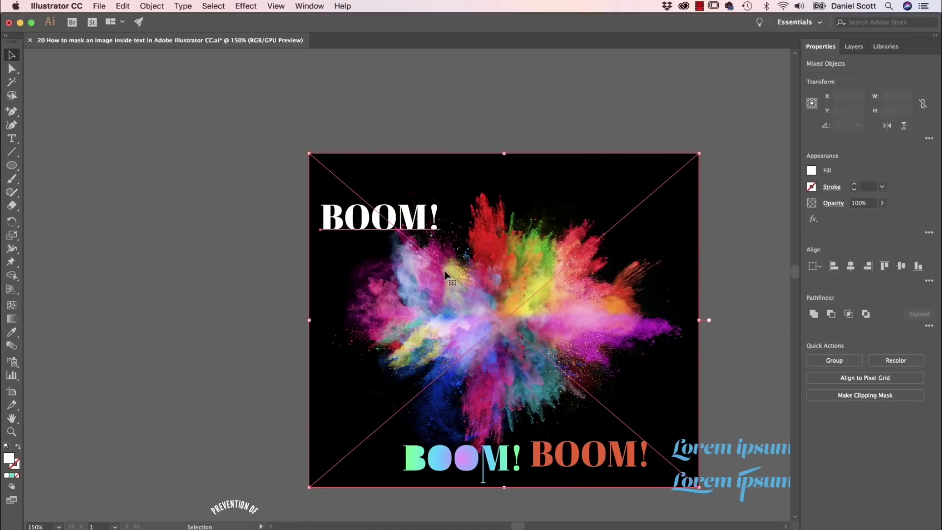
left_click(849, 397)
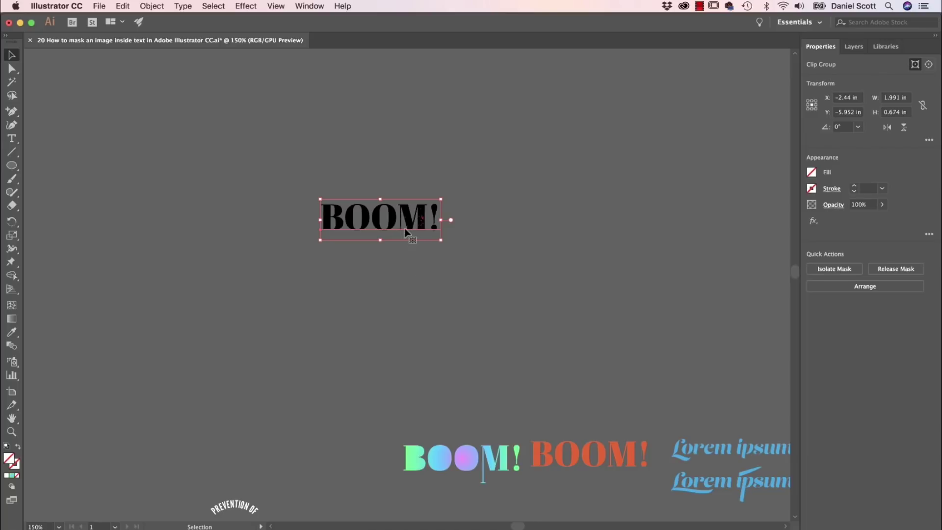
scroll(404, 227, "up", 5)
scroll(404, 227, "up", 5)
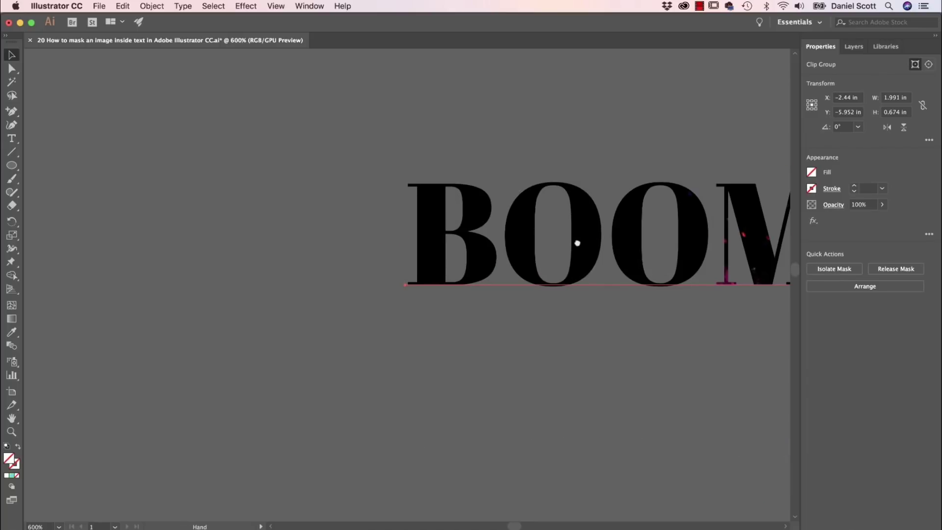
scroll(403, 225, "down", 3)
Isolate the masked BOOM! group and add the lines 'SHAKE, SHAKE, SHAKE THE ROOM!'
left_click_drag(294, 251, 441, 252)
scroll(446, 252, "down", 3)
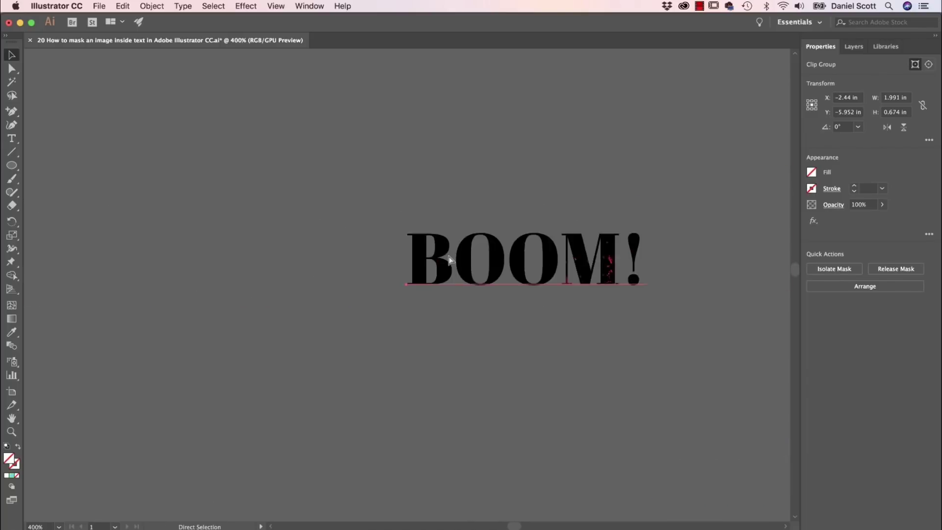
key("v")
scroll(449, 257, "down", 3)
left_click(471, 258)
double_click(480, 263)
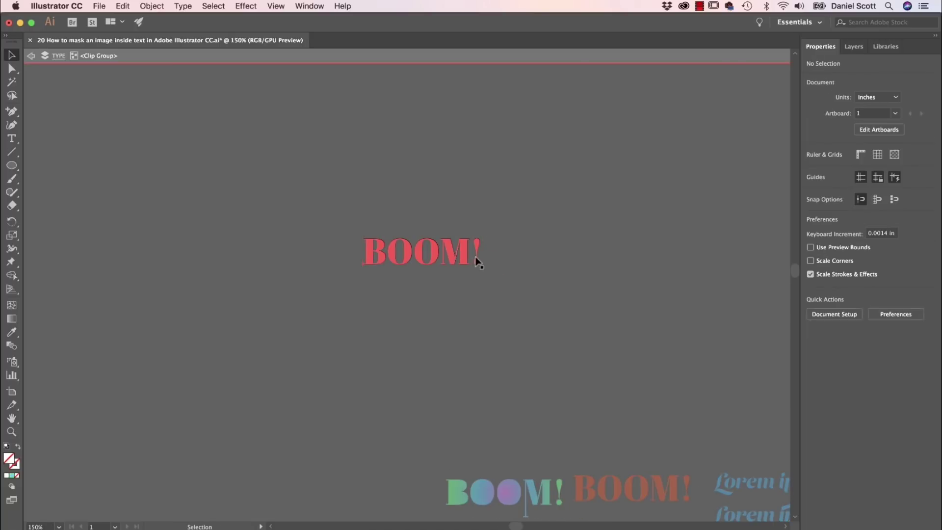
double_click(464, 253)
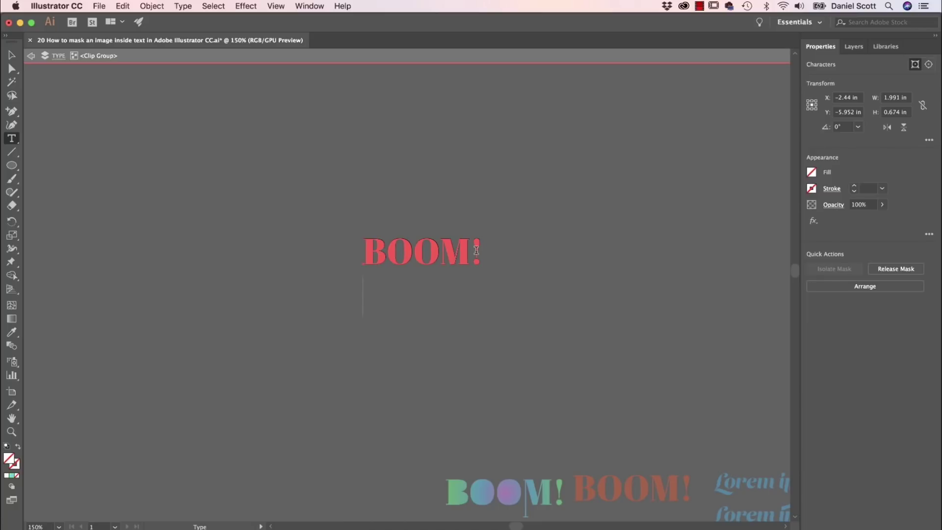
type("SHAE")
key("BackSpace")
type("KE, SHAKE, ")
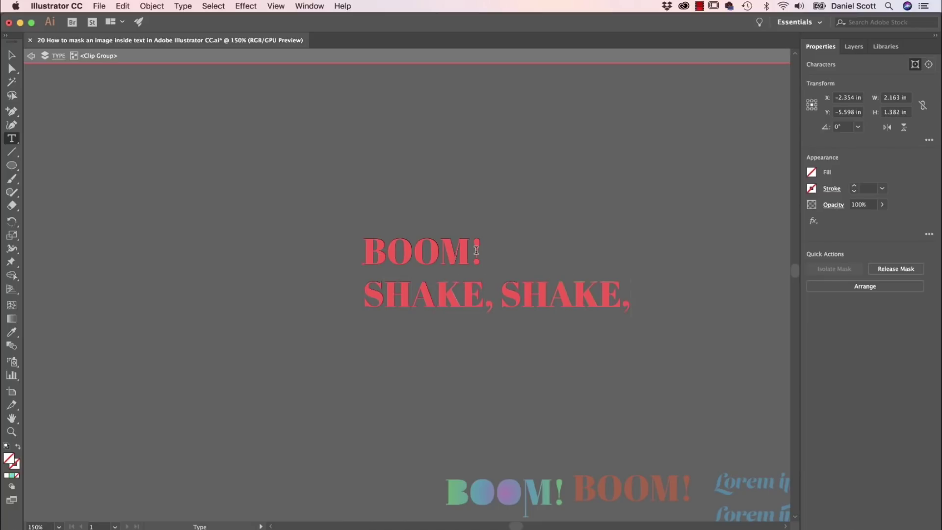
type("SHAKE,")
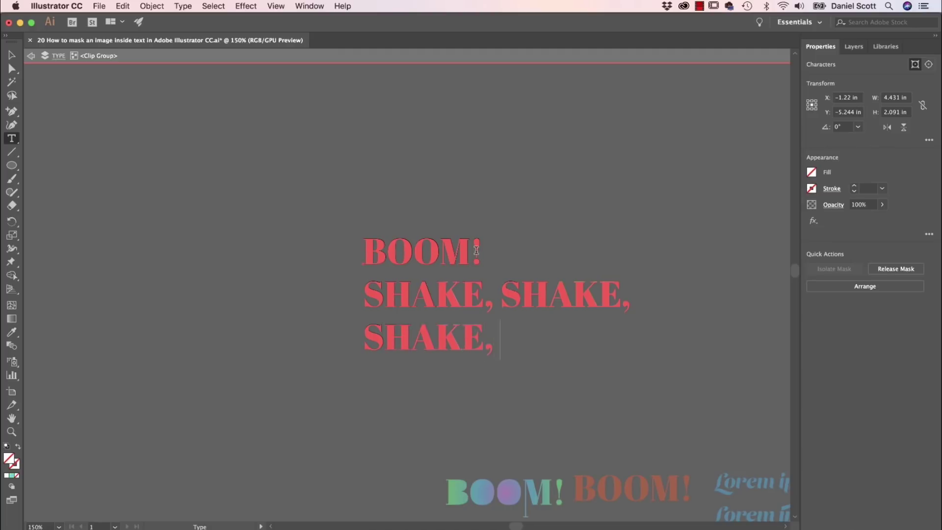
key("BackSpace")
type("THE ROOM!")
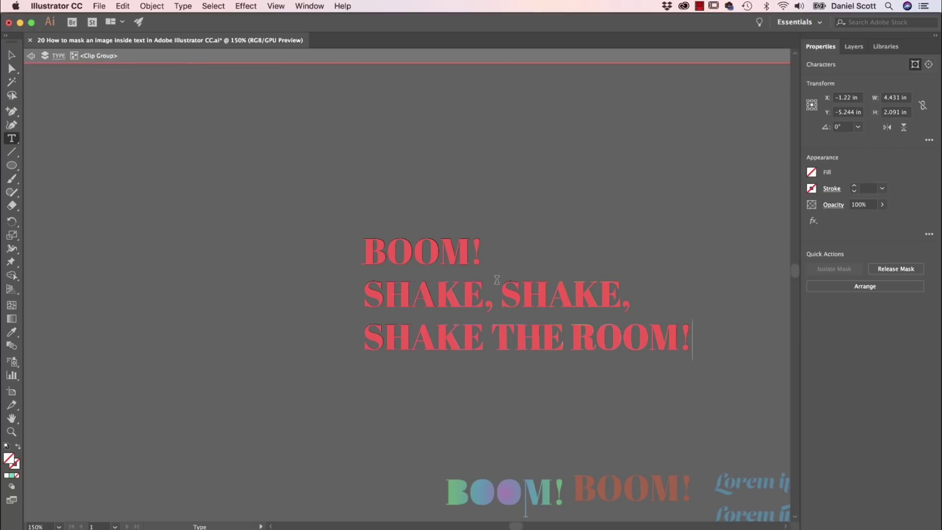
Reopen the text mask, drag the photo slightly upward inside the letters, then exit
left_click(33, 58)
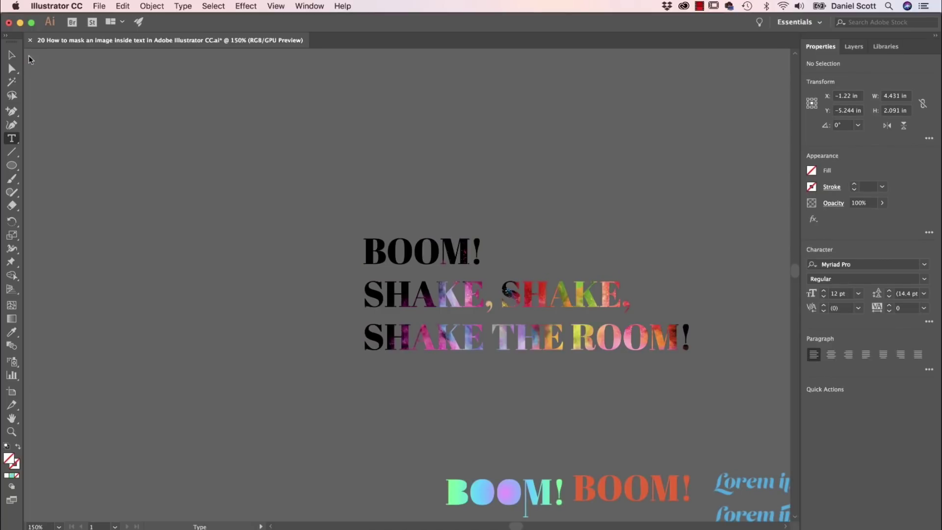
left_click(13, 56)
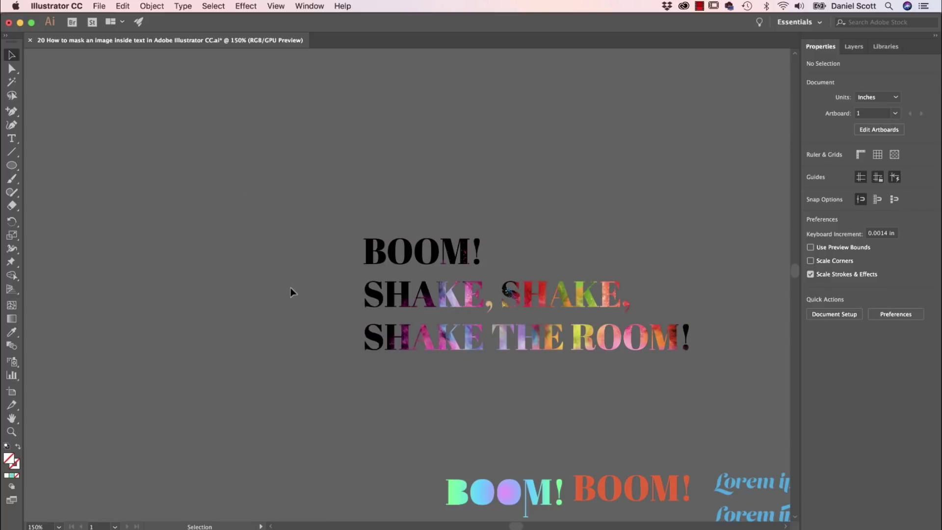
double_click(436, 259)
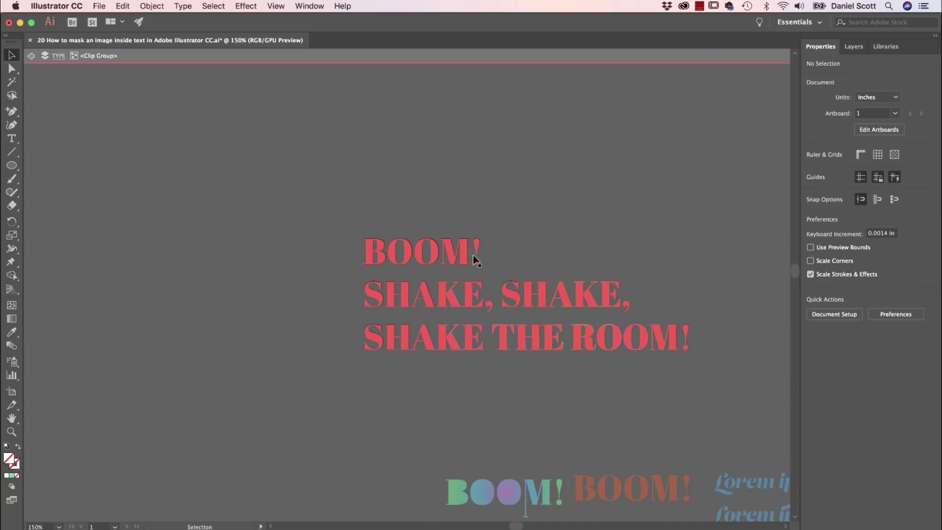
left_click(465, 209)
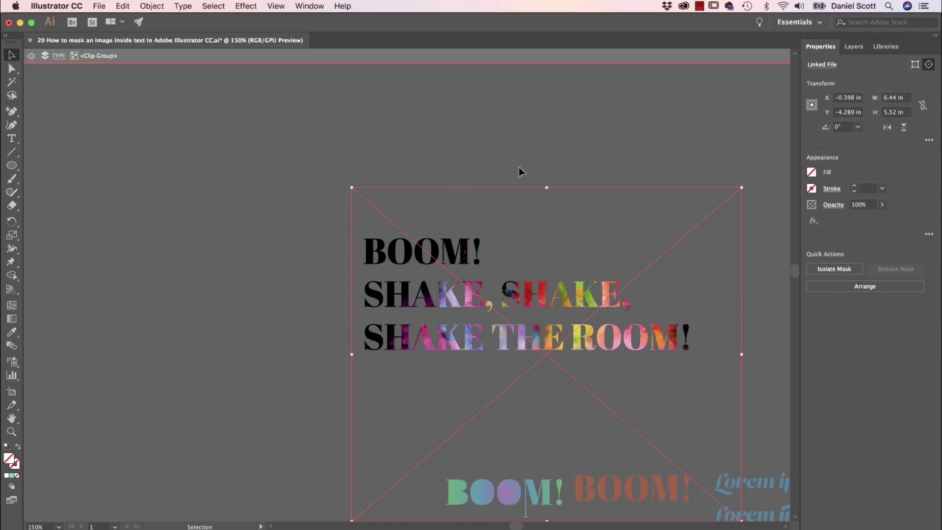
mouse_move(559, 221)
left_mouse_down()
mouse_move(543, 197)
mouse_move(558, 202)
left_mouse_up()
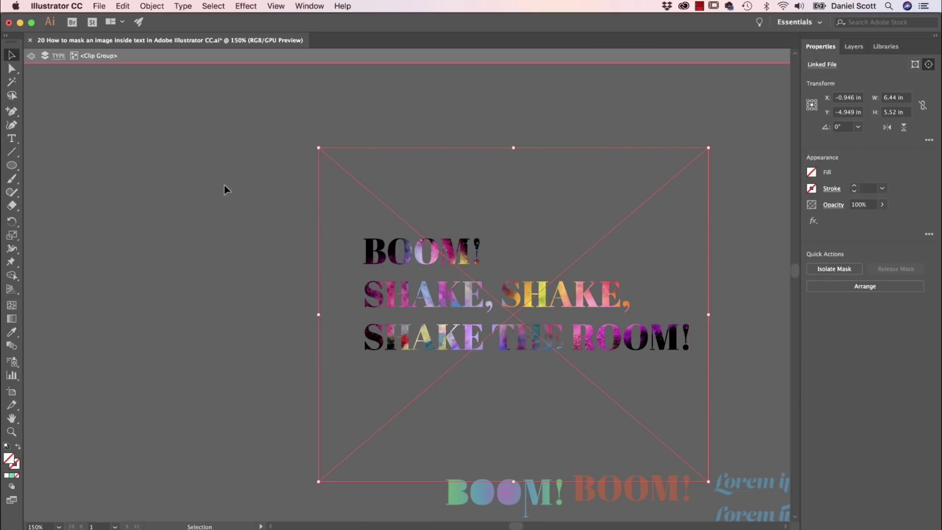
left_click(31, 57)
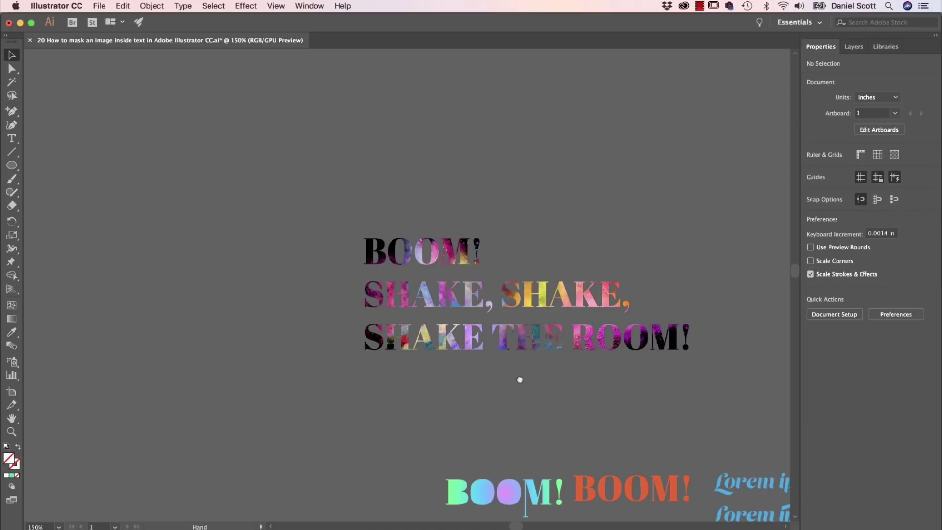
Pan the canvas down and left until the desk layout is centred beside the circle grid
left_click_drag(521, 377, 456, 148)
left_click_drag(516, 332, 483, 233)
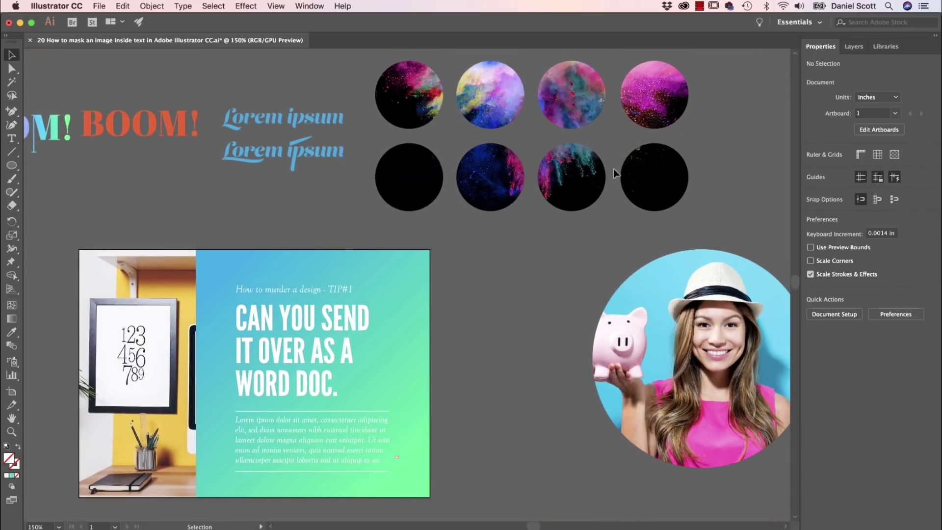
key("space")
left_click_drag(548, 407, 154, 381)
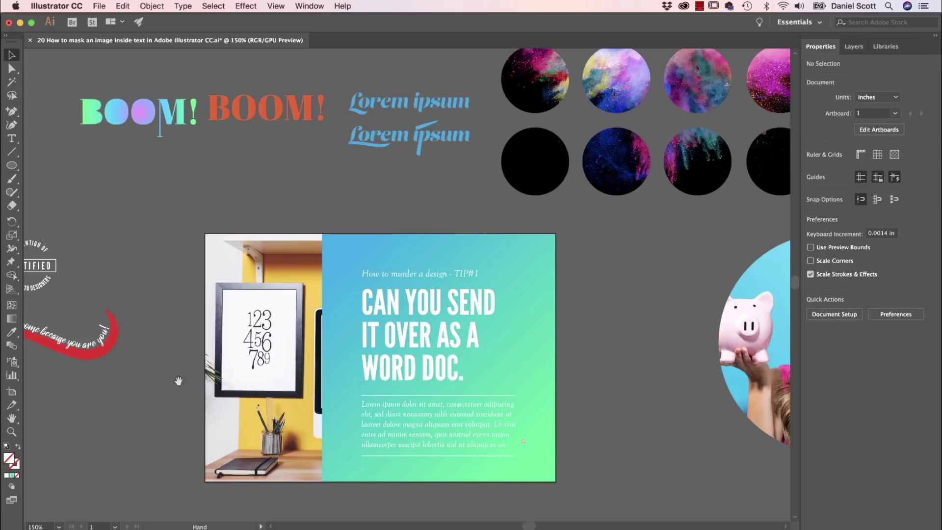